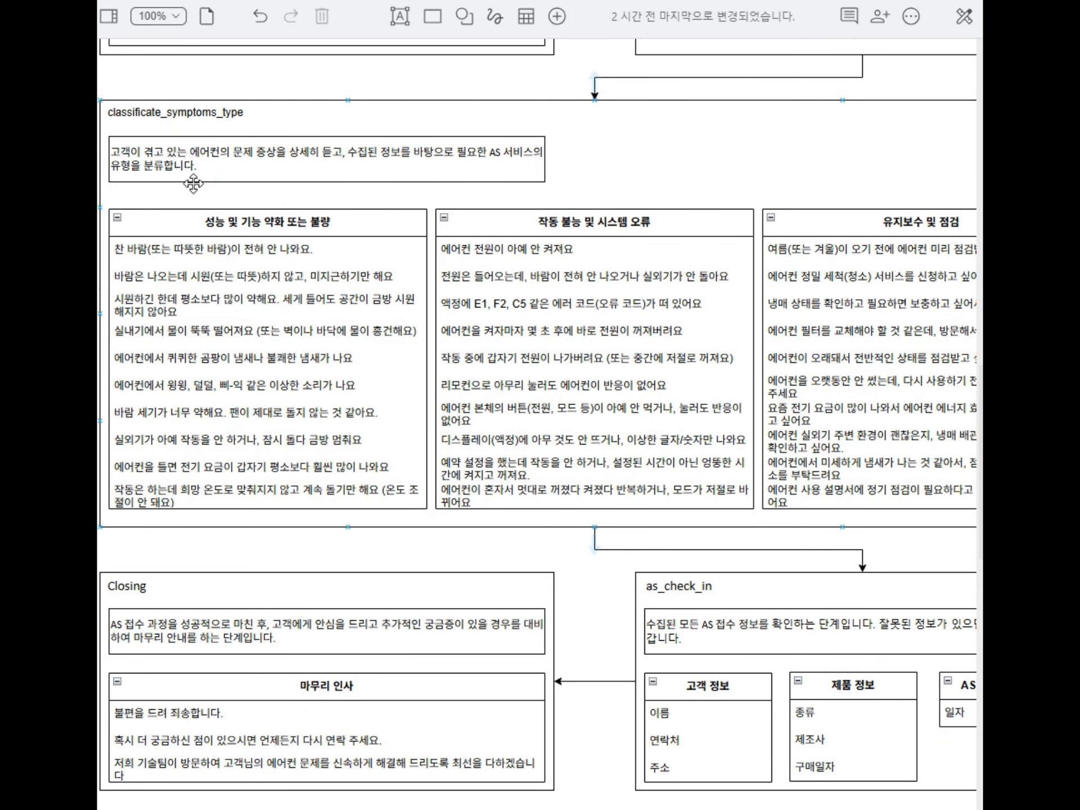
Step: Review the classificate_symptoms_type description in draw.io, then expand that page in Default Start Flow
{"action": "left_click", "coordinate": [193, 183]}
{"action": "left_click", "coordinate": [416, 153]}
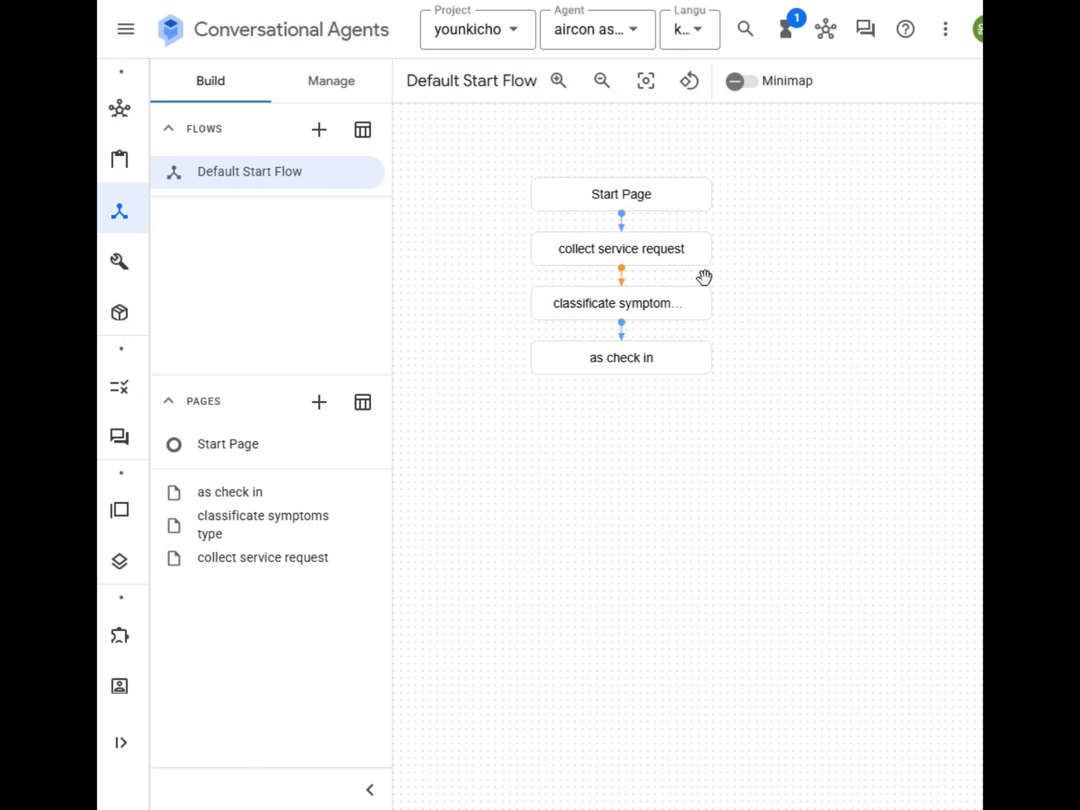
{"action": "left_click", "coordinate": [630, 308]}
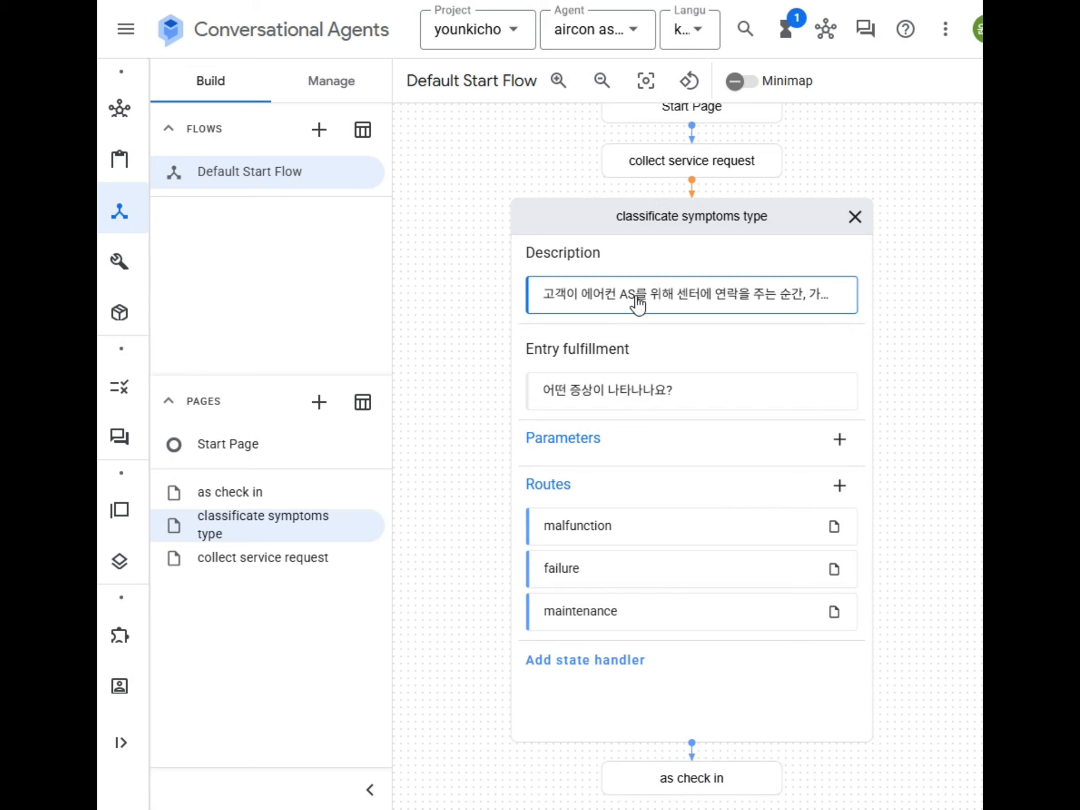
Step: Widen the canvas and open the classificate symptoms type page's entry fulfillment ('어떤 증상이 나타나나요?')
{"action": "left_click", "coordinate": [371, 790]}
{"action": "left_click", "coordinate": [376, 309]}
{"action": "left_click", "coordinate": [340, 300]}
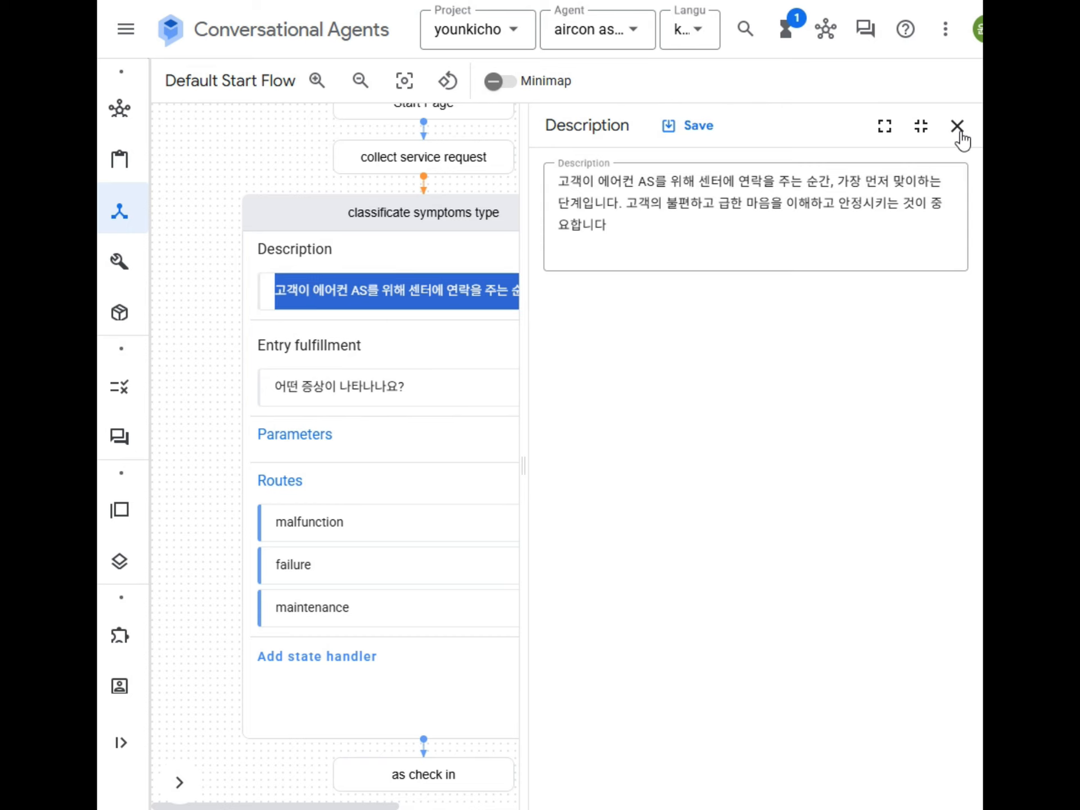
{"action": "left_click", "coordinate": [325, 394]}
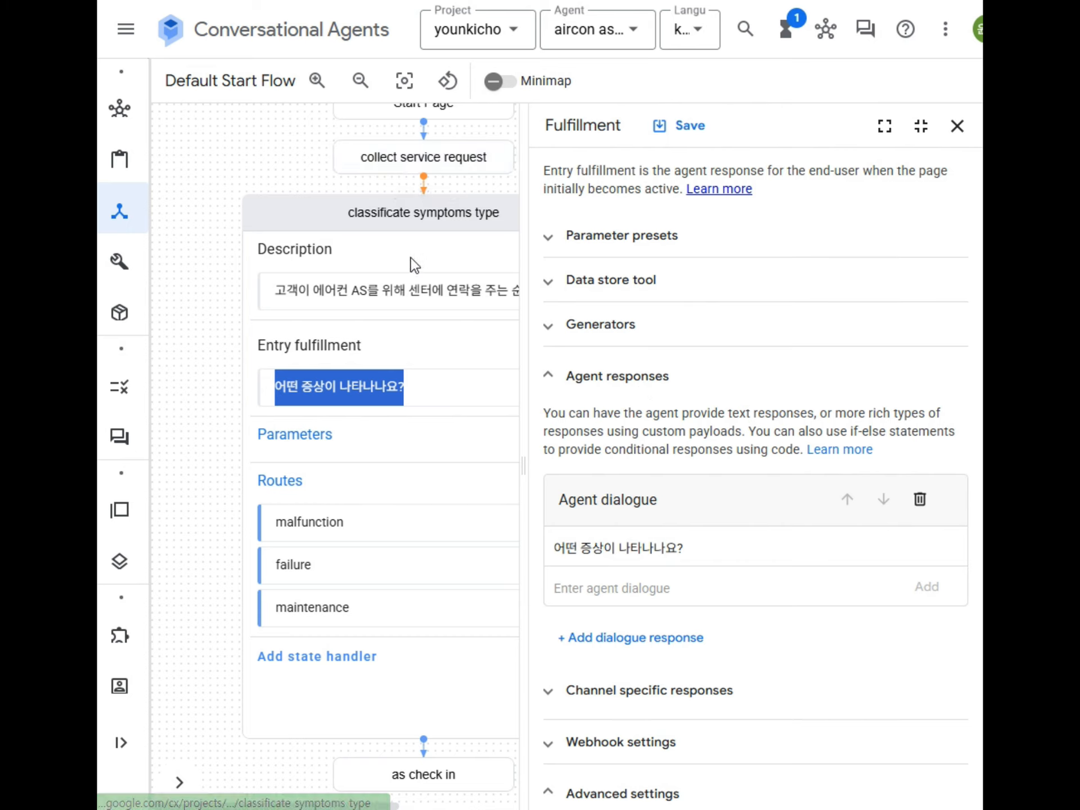
{"action": "left_click", "coordinate": [364, 292]}
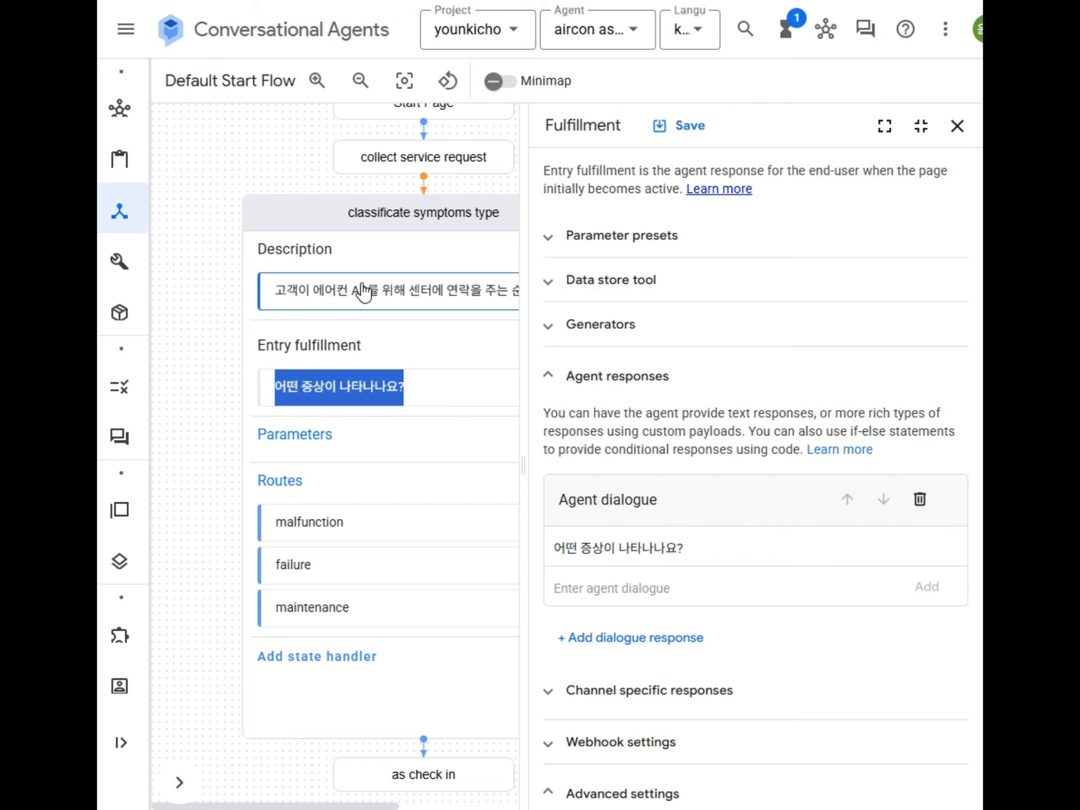
Step: Close the fulfillment editor and bring up the malfunction route's settings
{"action": "left_click", "coordinate": [367, 387]}
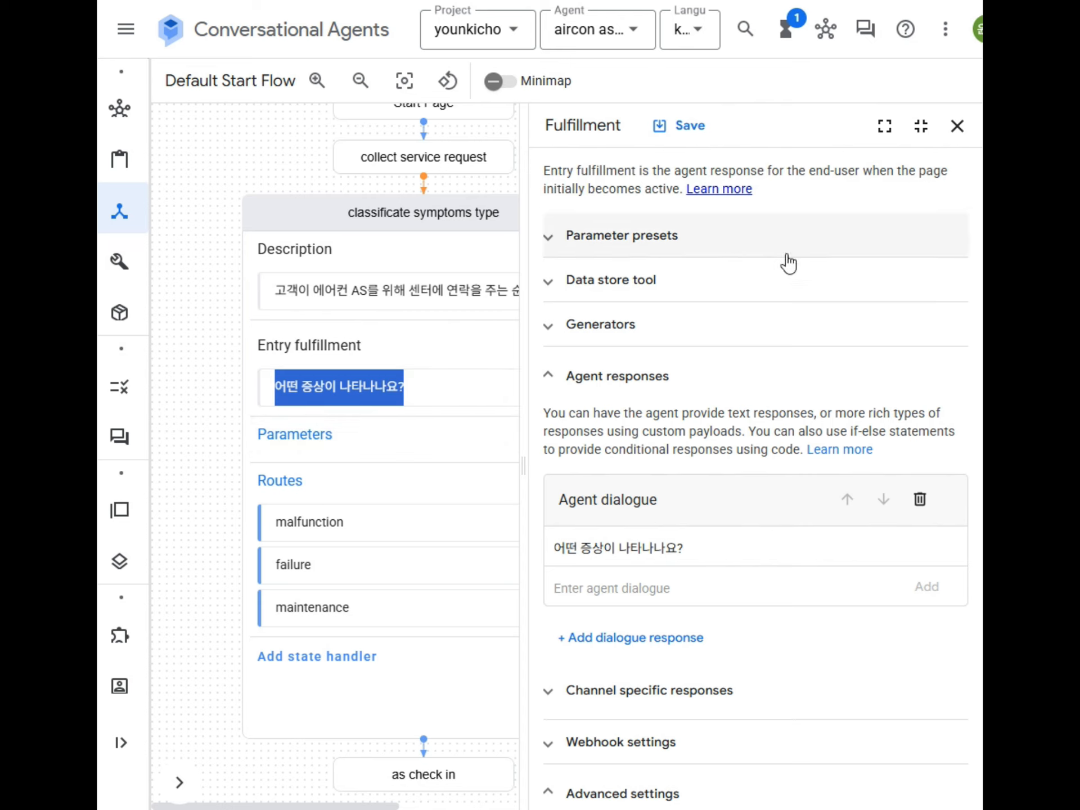
{"action": "left_click", "coordinate": [958, 126]}
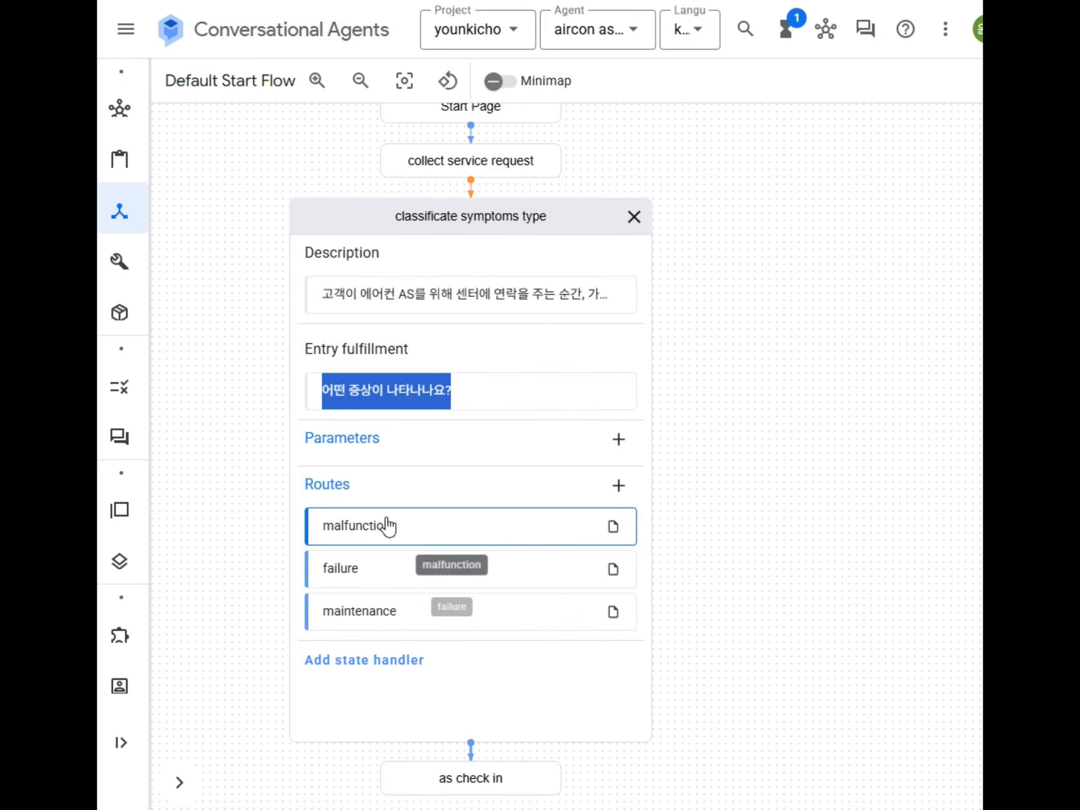
{"action": "double_click", "coordinate": [361, 526]}
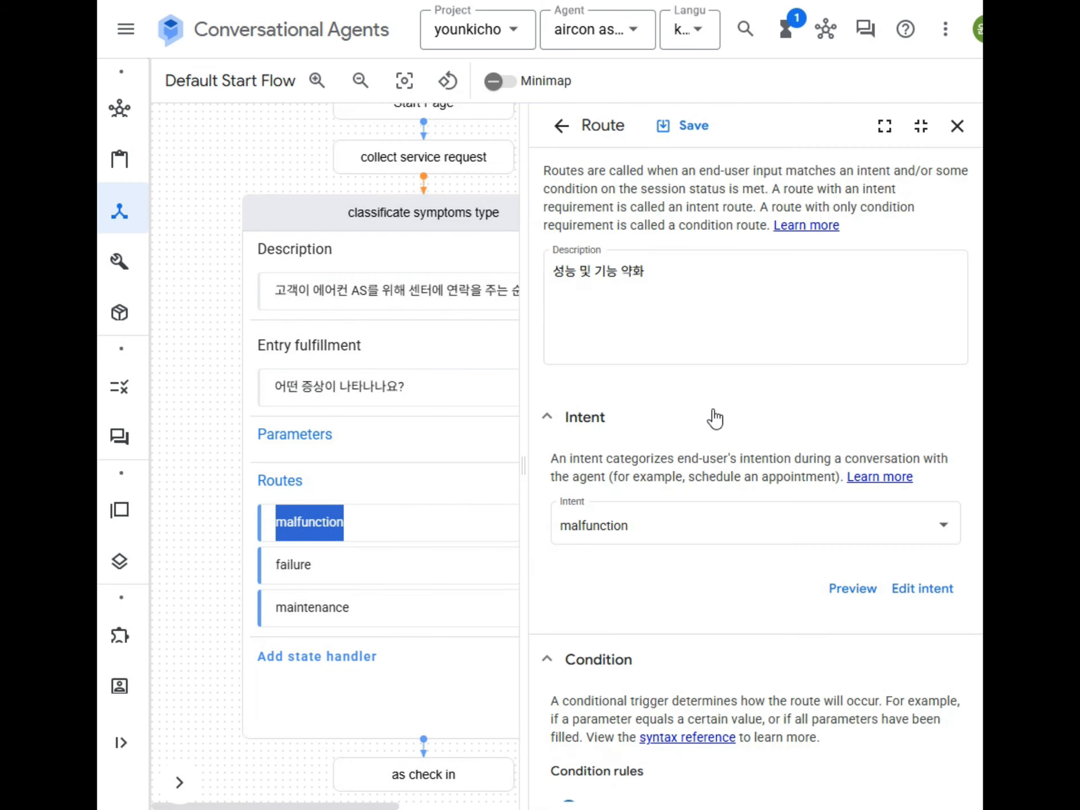
Step: Open the malfunction intent and look through its 11 training phrases on cooling, noise and leaks
{"action": "left_click", "coordinate": [926, 598]}
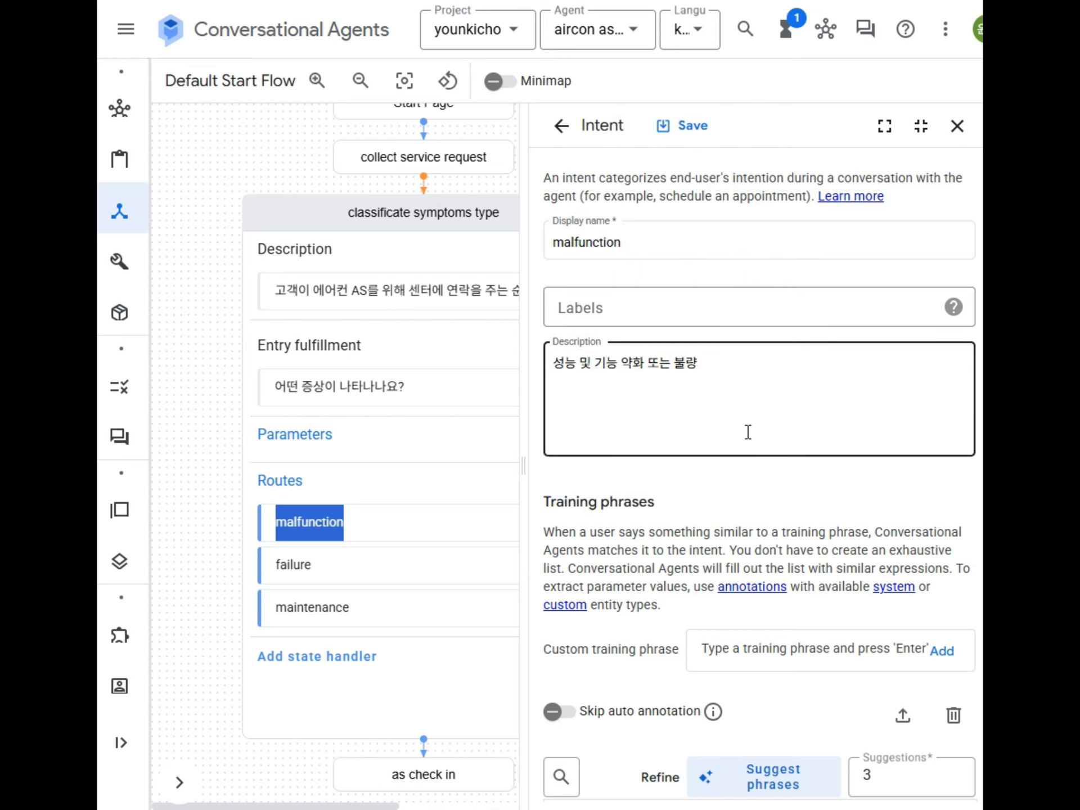
{"action": "scroll", "coordinate": [704, 375], "scroll_direction": "down", "scroll_amount": 5}
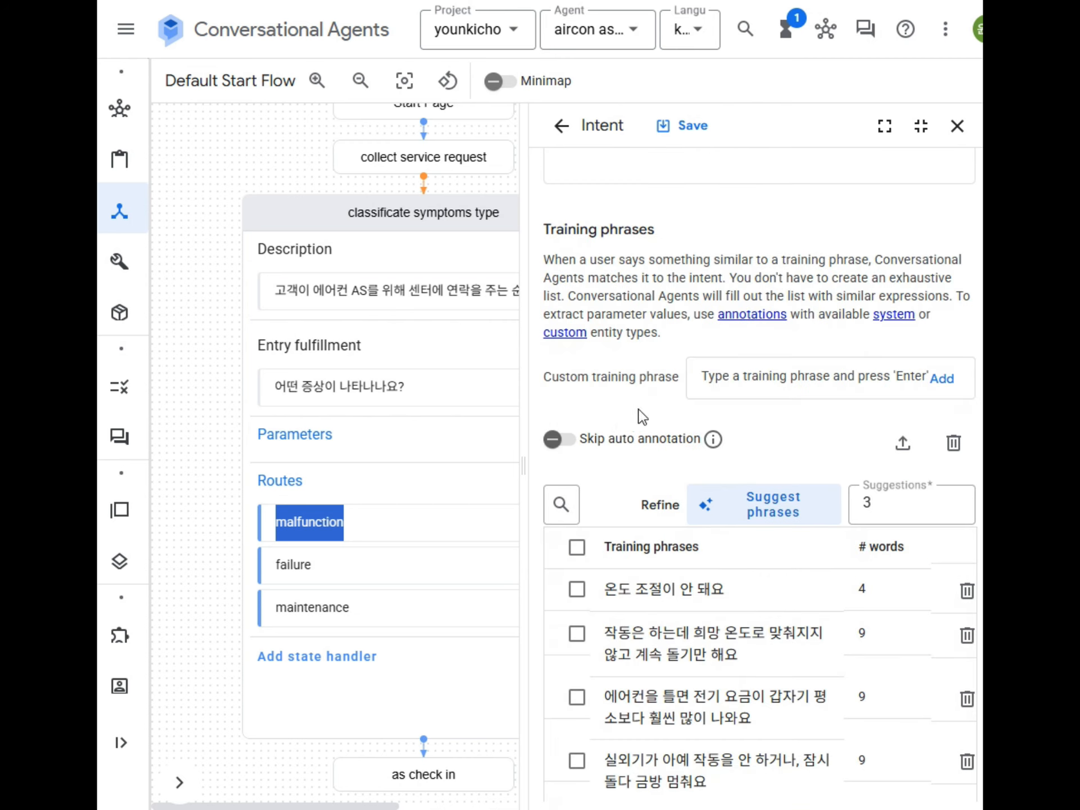
{"action": "scroll", "coordinate": [669, 493], "scroll_direction": "down", "scroll_amount": 5}
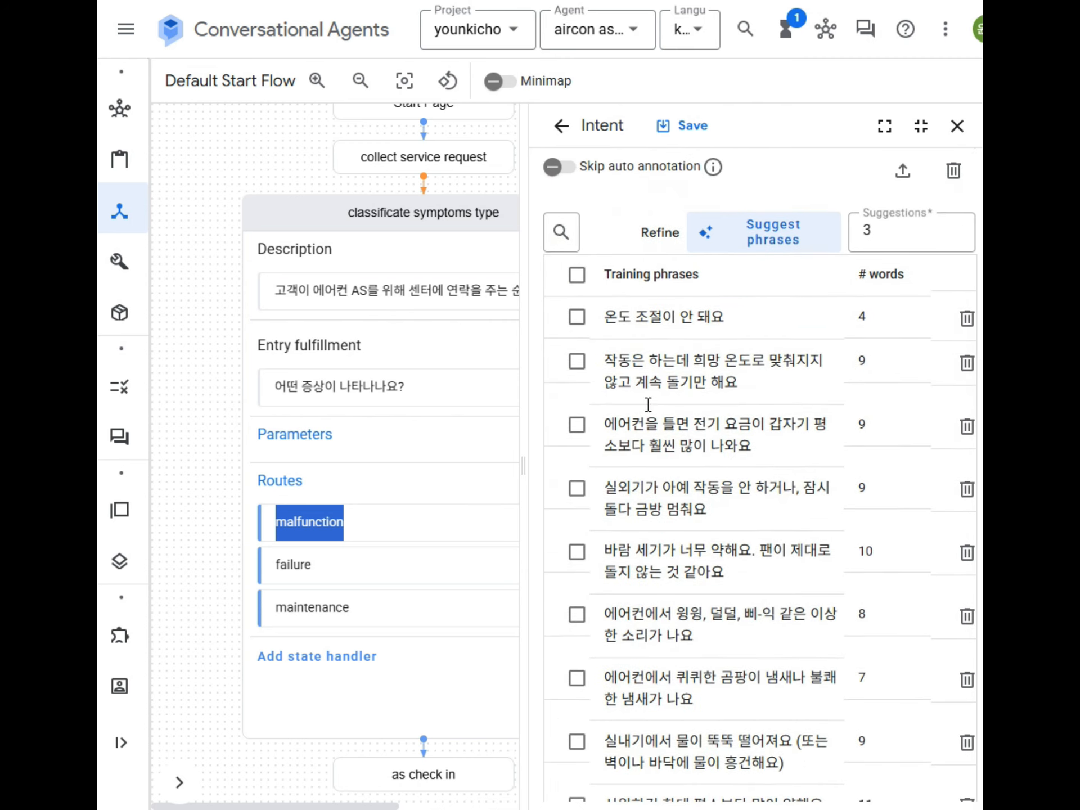
{"action": "scroll", "coordinate": [656, 641], "scroll_direction": "down", "scroll_amount": 7}
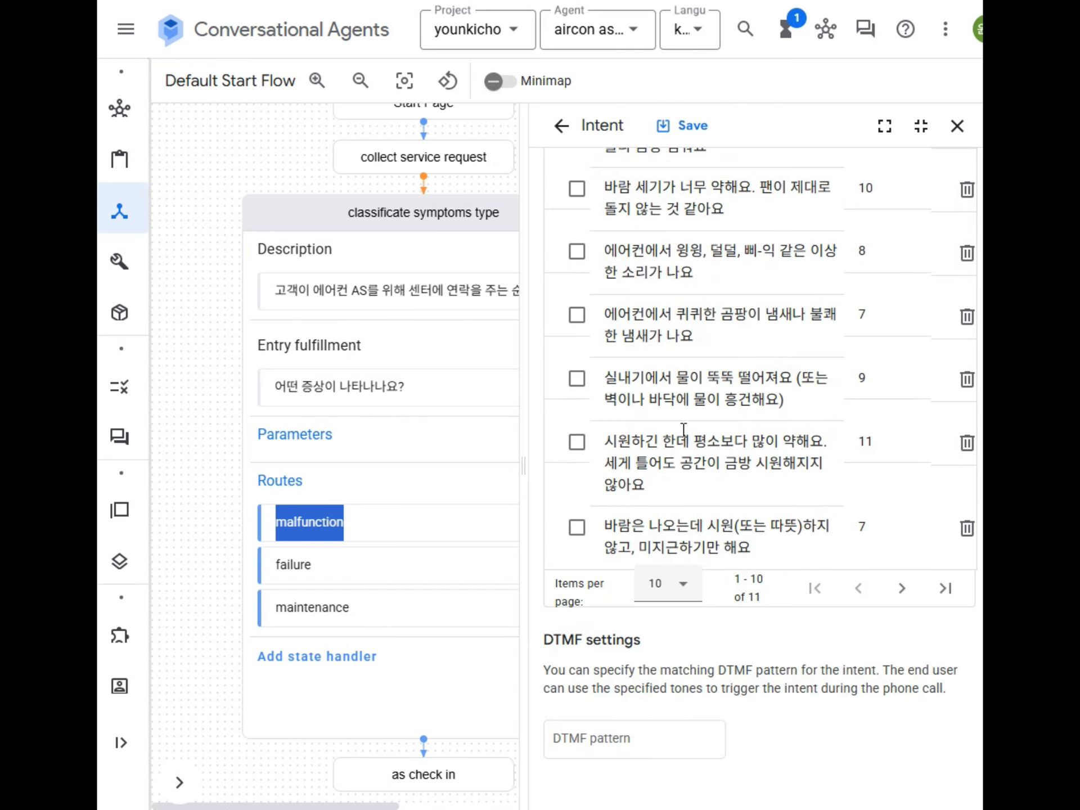
{"action": "scroll", "coordinate": [750, 491], "scroll_direction": "up", "scroll_amount": 5}
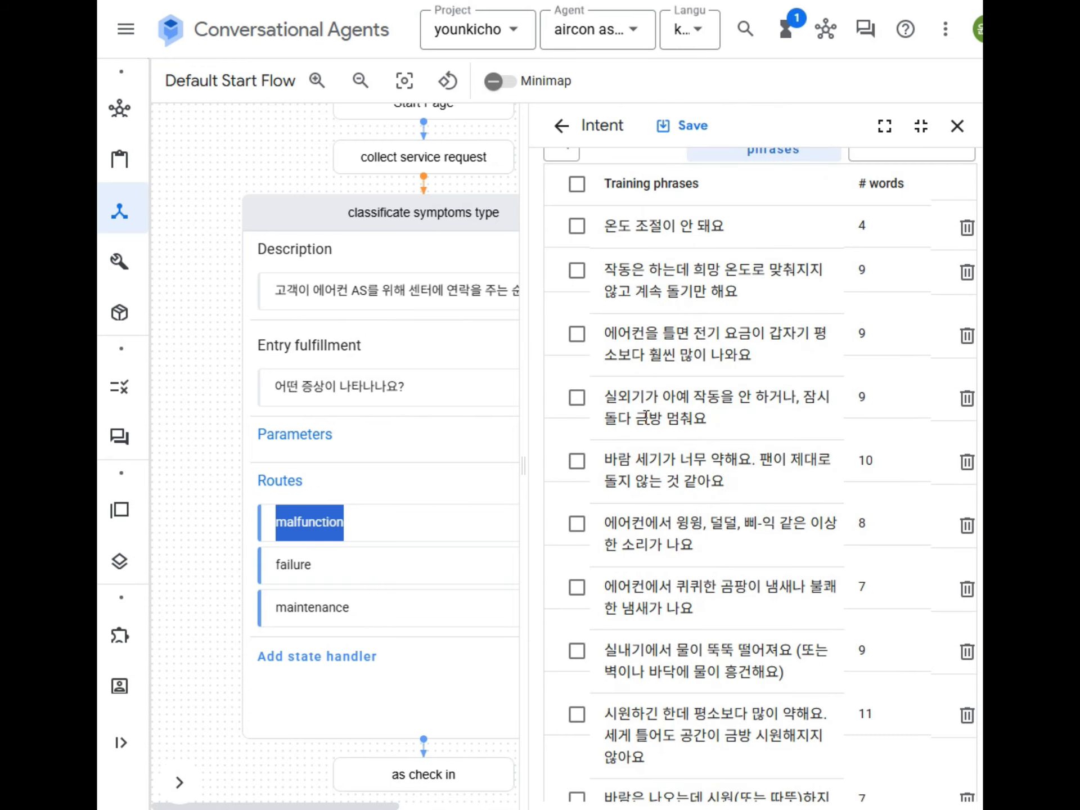
{"action": "scroll", "coordinate": [710, 394], "scroll_direction": "down", "scroll_amount": 6}
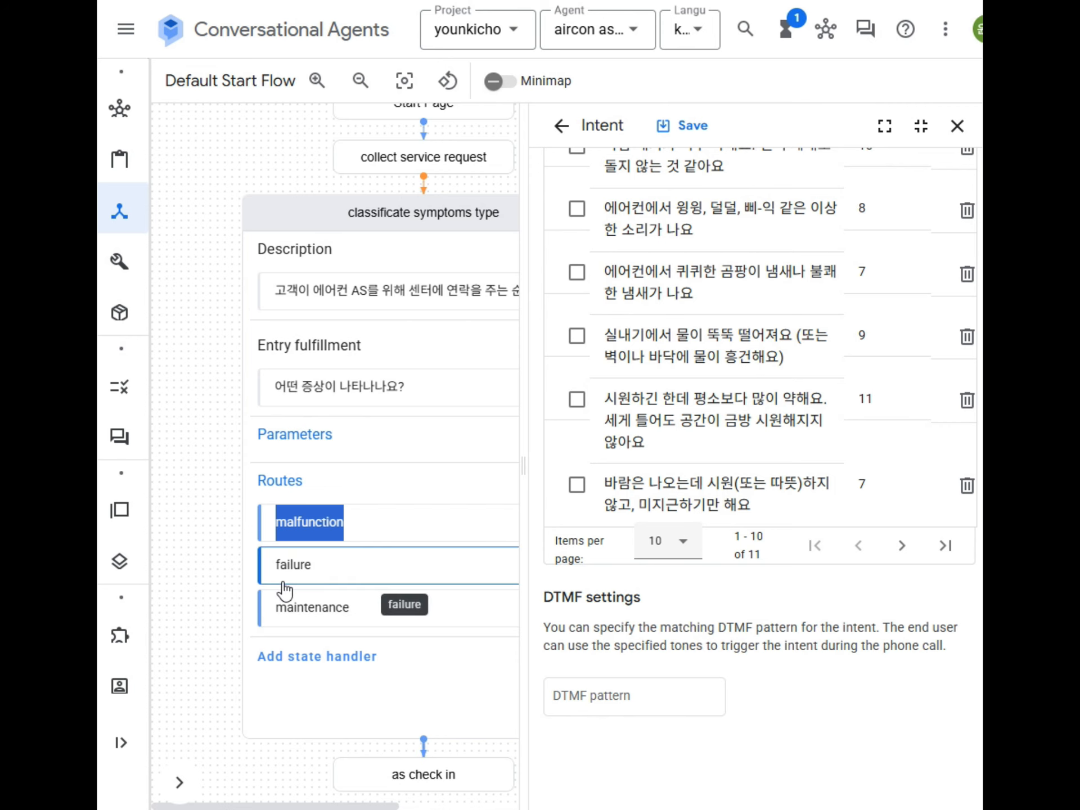
Step: Review the failure route and its intent's training phrases
{"action": "double_click", "coordinate": [294, 565]}
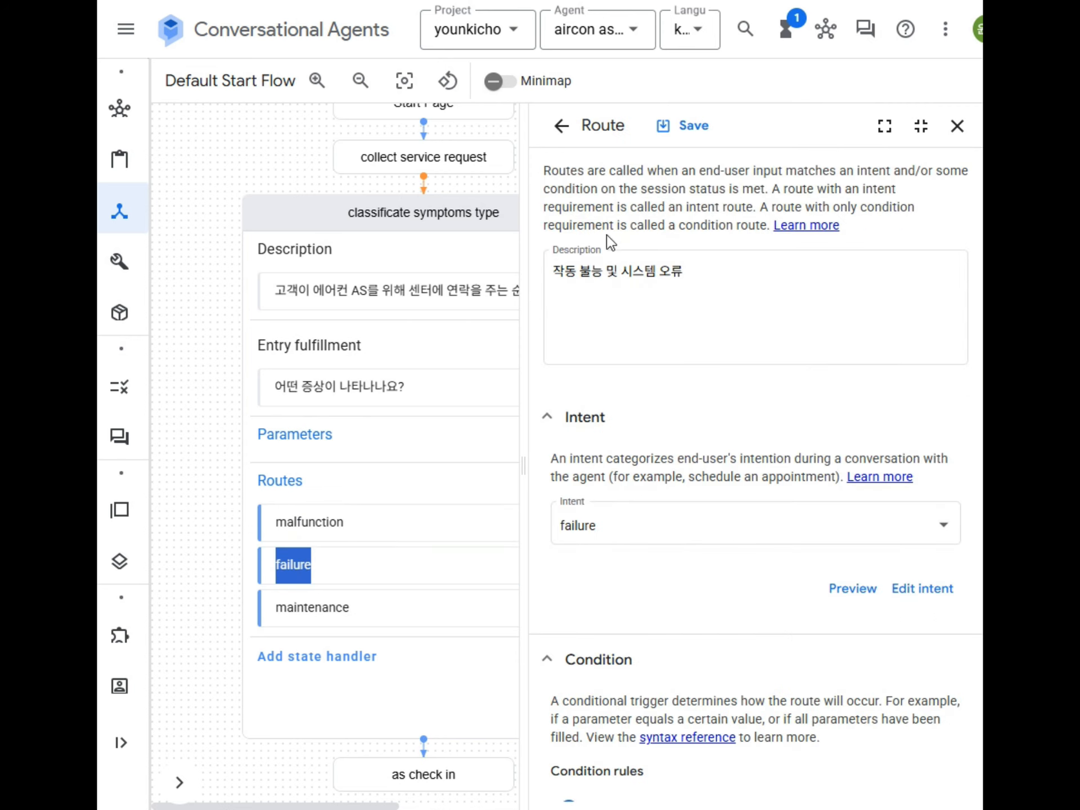
{"action": "left_click", "coordinate": [660, 275]}
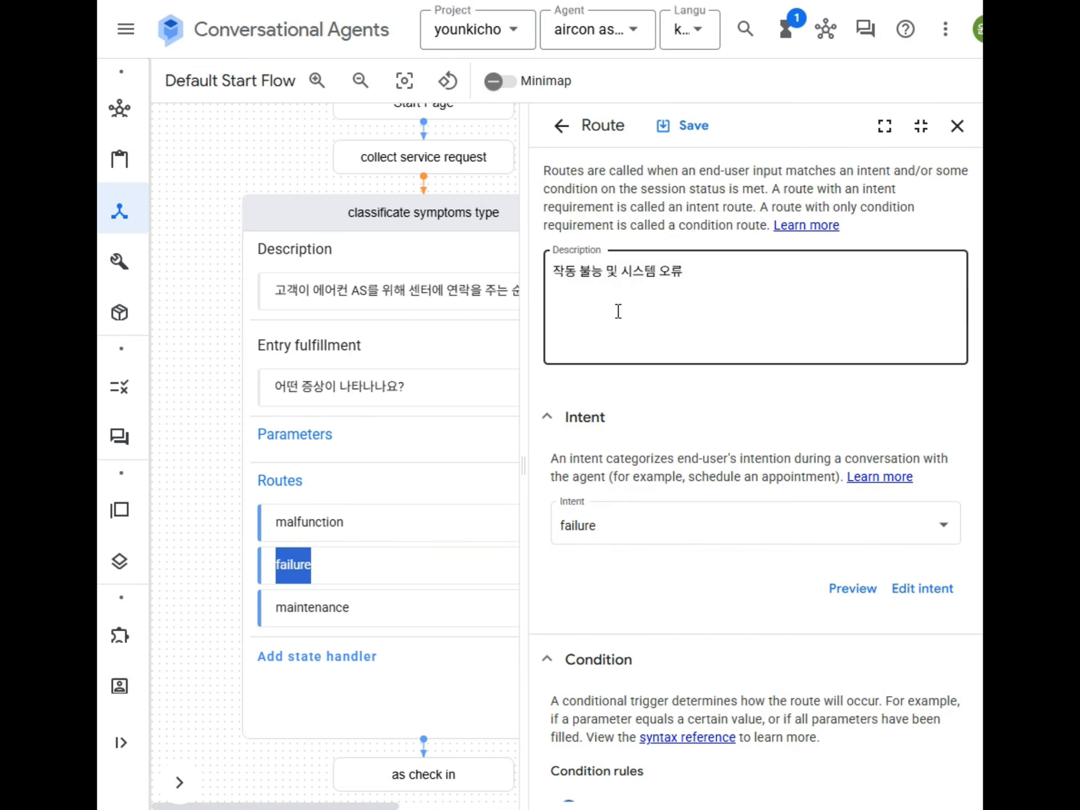
{"action": "scroll", "coordinate": [625, 559], "scroll_direction": "down", "scroll_amount": 15}
{"action": "scroll", "coordinate": [690, 574], "scroll_direction": "down", "scroll_amount": 8}
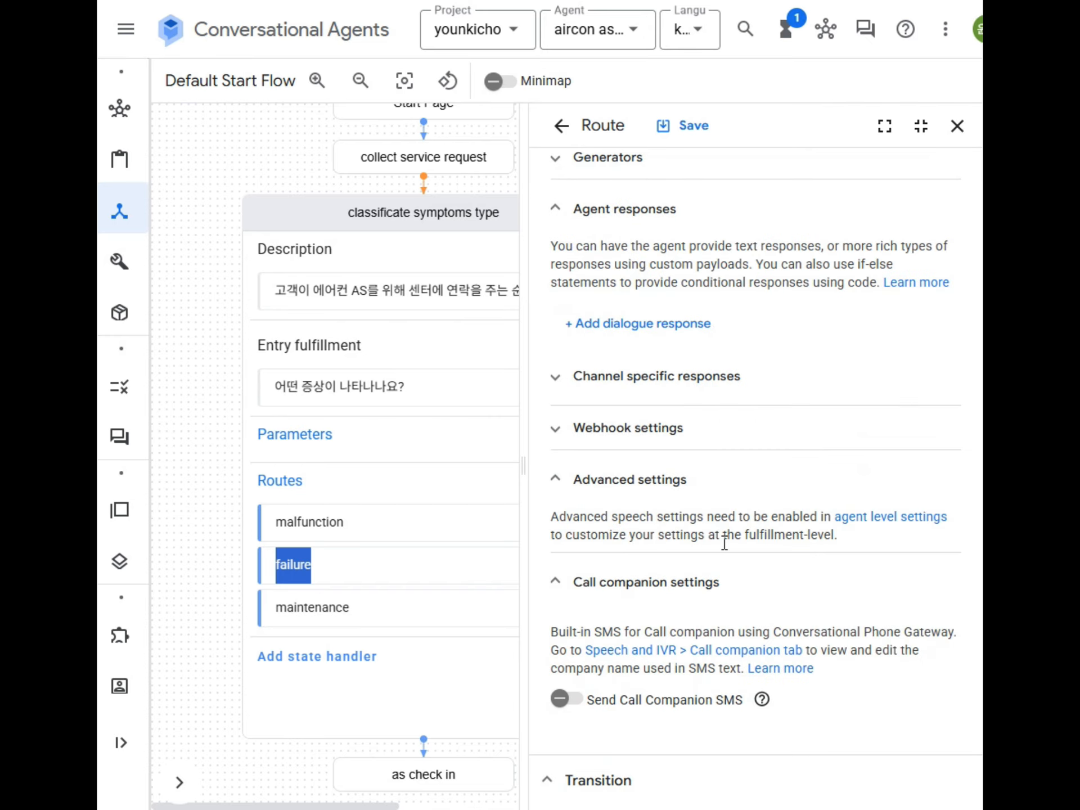
{"action": "scroll", "coordinate": [723, 555], "scroll_direction": "up", "scroll_amount": 6}
{"action": "scroll", "coordinate": [707, 615], "scroll_direction": "down", "scroll_amount": 10}
{"action": "scroll", "coordinate": [733, 586], "scroll_direction": "up", "scroll_amount": 17}
{"action": "scroll", "coordinate": [844, 337], "scroll_direction": "up", "scroll_amount": 9}
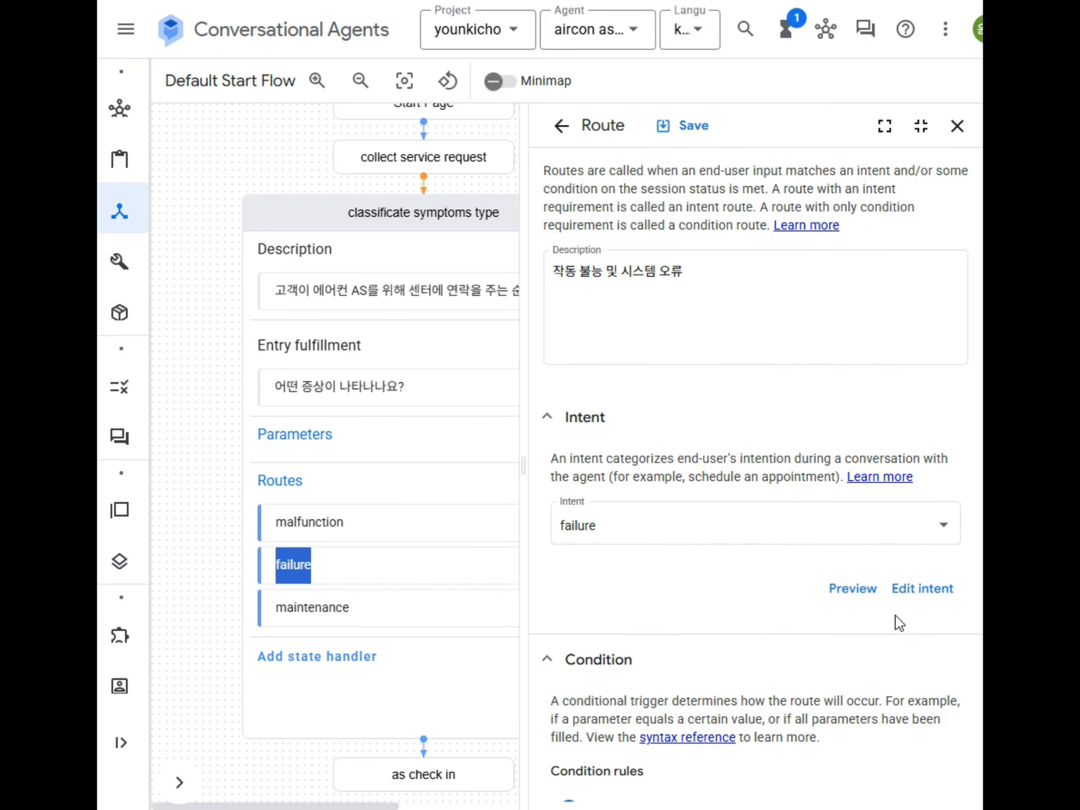
{"action": "left_click", "coordinate": [920, 591]}
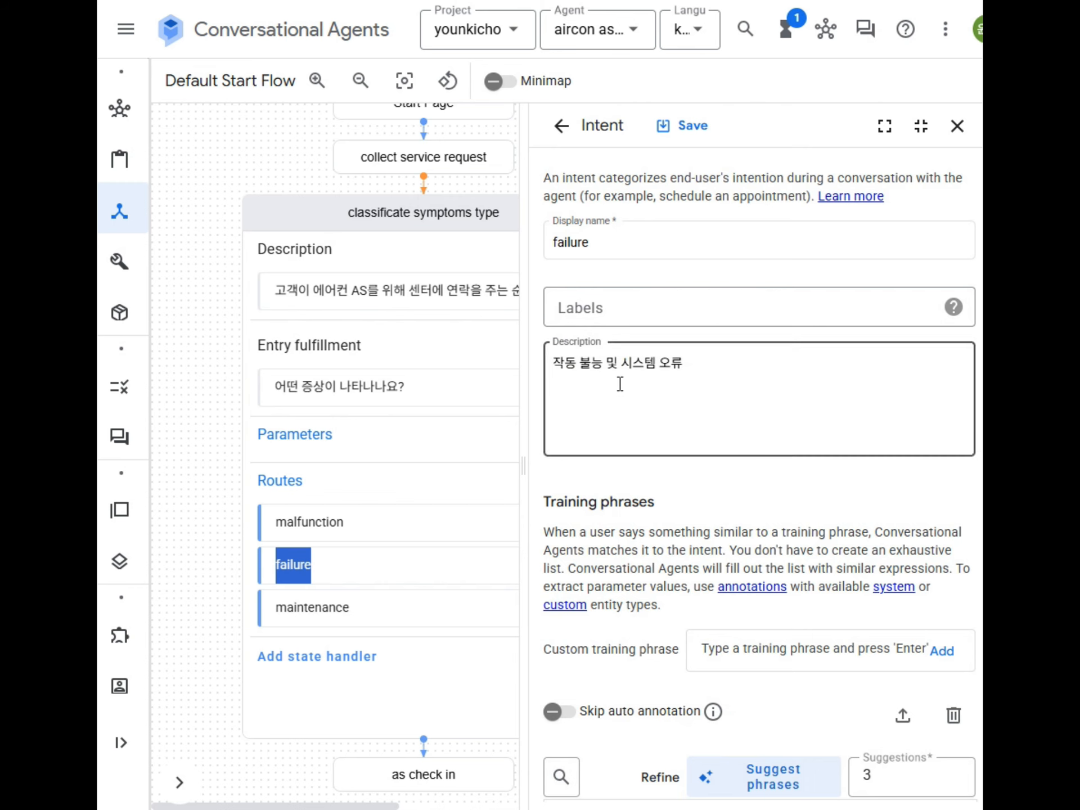
{"action": "scroll", "coordinate": [698, 602], "scroll_direction": "down", "scroll_amount": 6}
{"action": "scroll", "coordinate": [696, 597], "scroll_direction": "down", "scroll_amount": 5}
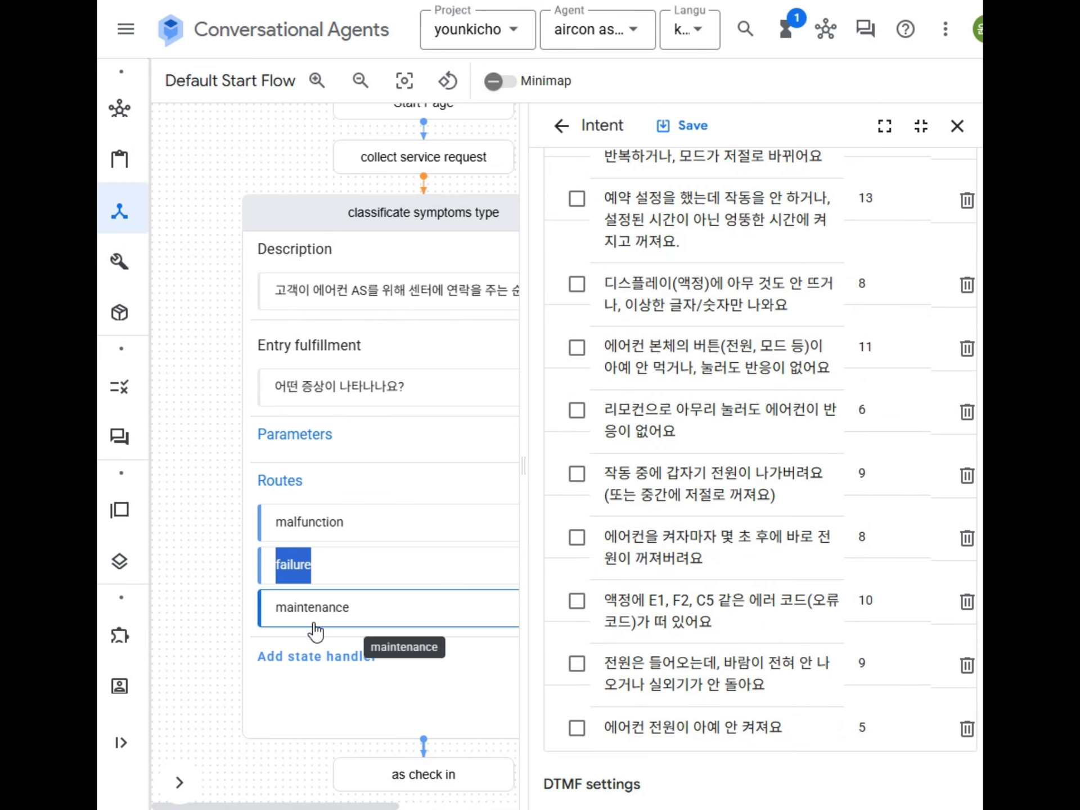
{"action": "scroll", "coordinate": [678, 344], "scroll_direction": "up", "scroll_amount": 3}
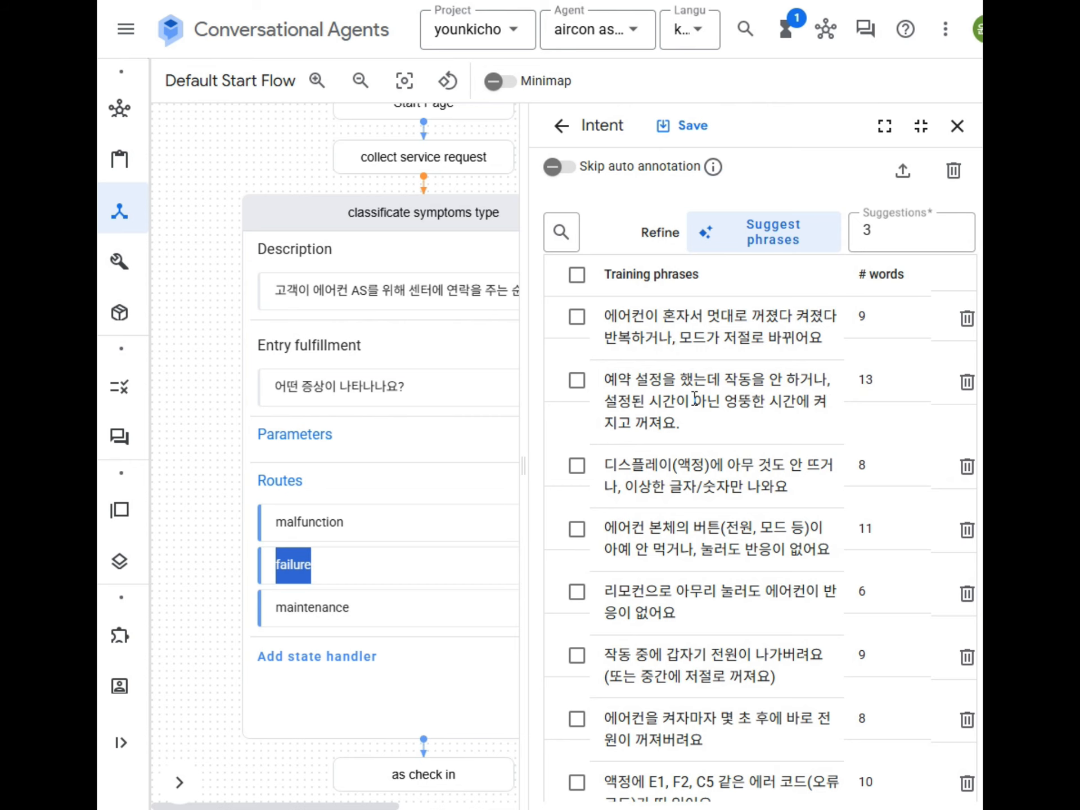
{"action": "scroll", "coordinate": [695, 398], "scroll_direction": "down", "scroll_amount": 4}
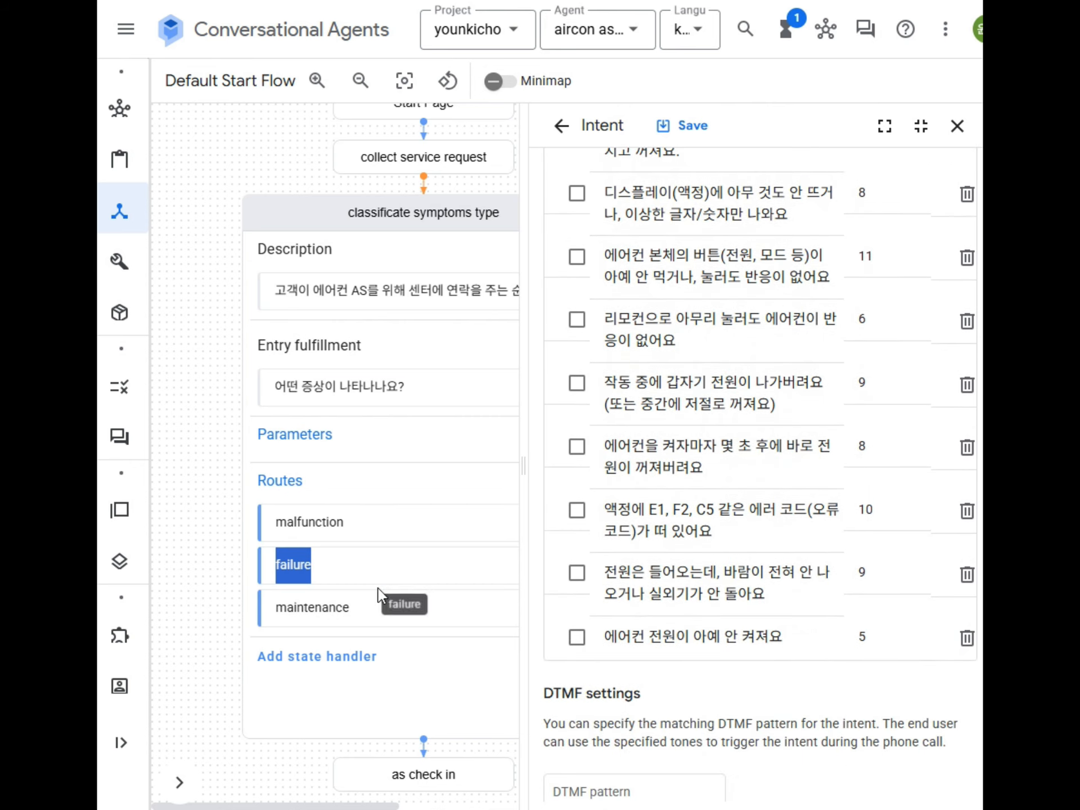
Step: Review the maintenance intent's training phrases, then return to the malfunction route
{"action": "left_click", "coordinate": [326, 612]}
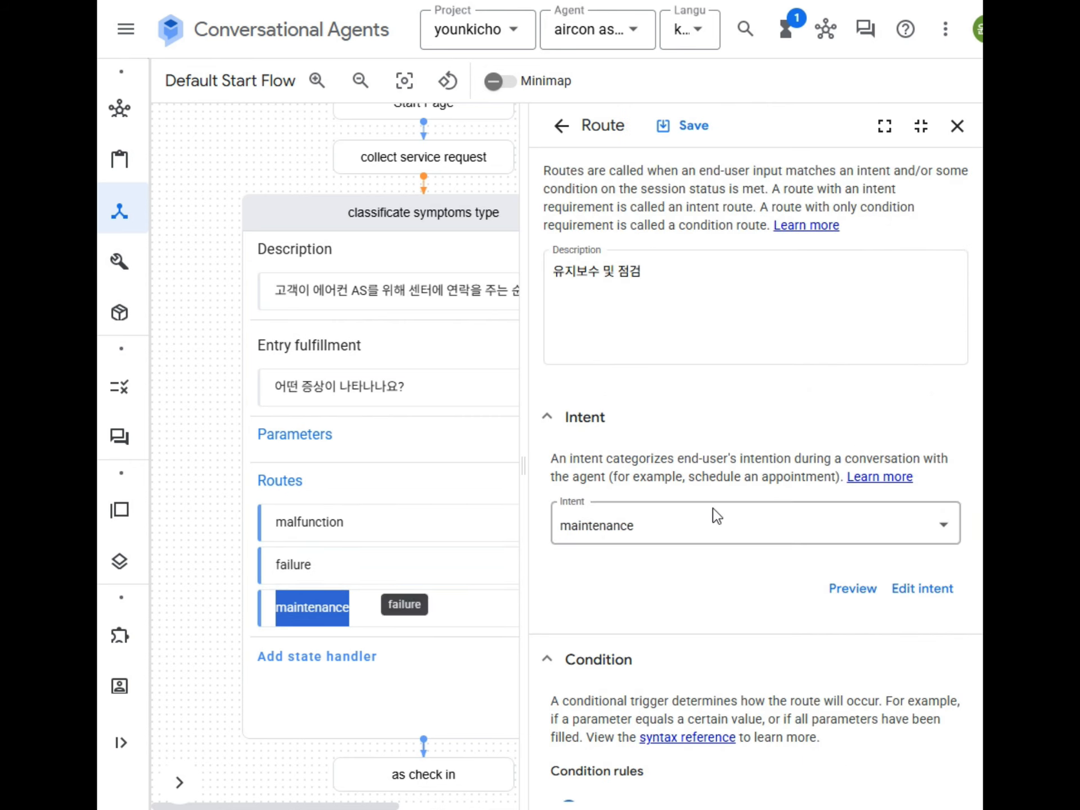
{"action": "scroll", "coordinate": [817, 561], "scroll_direction": "down", "scroll_amount": 5}
{"action": "scroll", "coordinate": [855, 535], "scroll_direction": "up", "scroll_amount": 5}
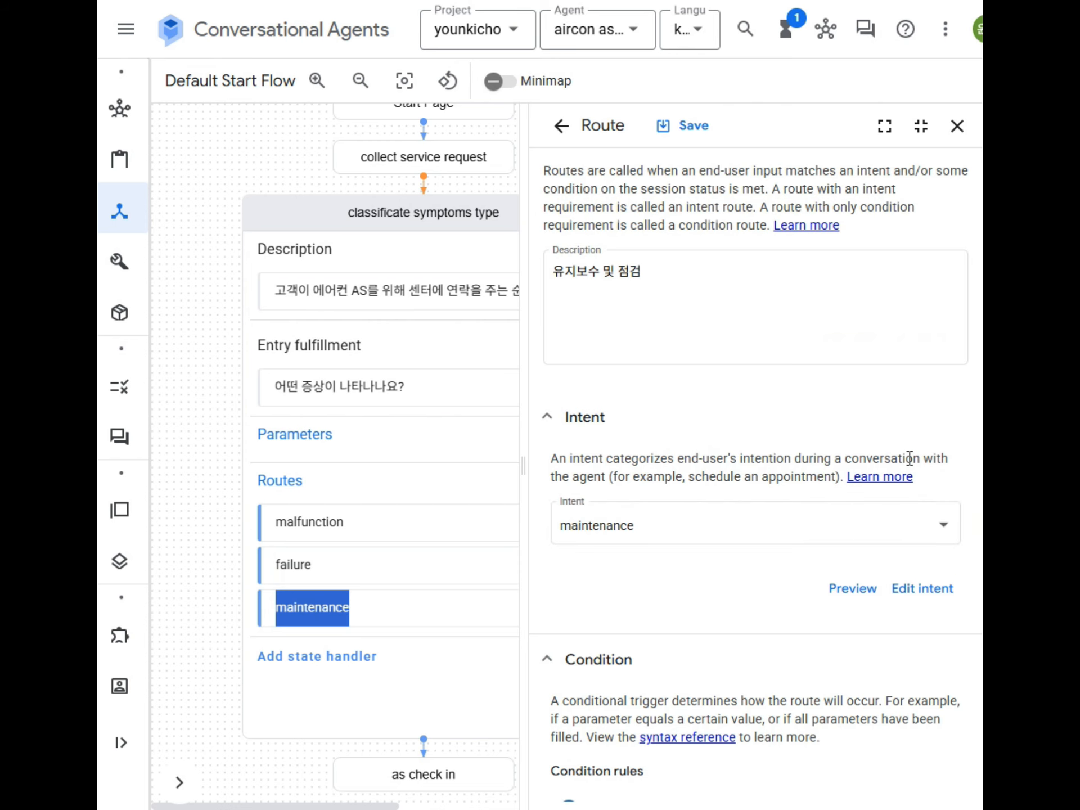
{"action": "left_click", "coordinate": [907, 596]}
{"action": "scroll", "coordinate": [739, 538], "scroll_direction": "down", "scroll_amount": 5}
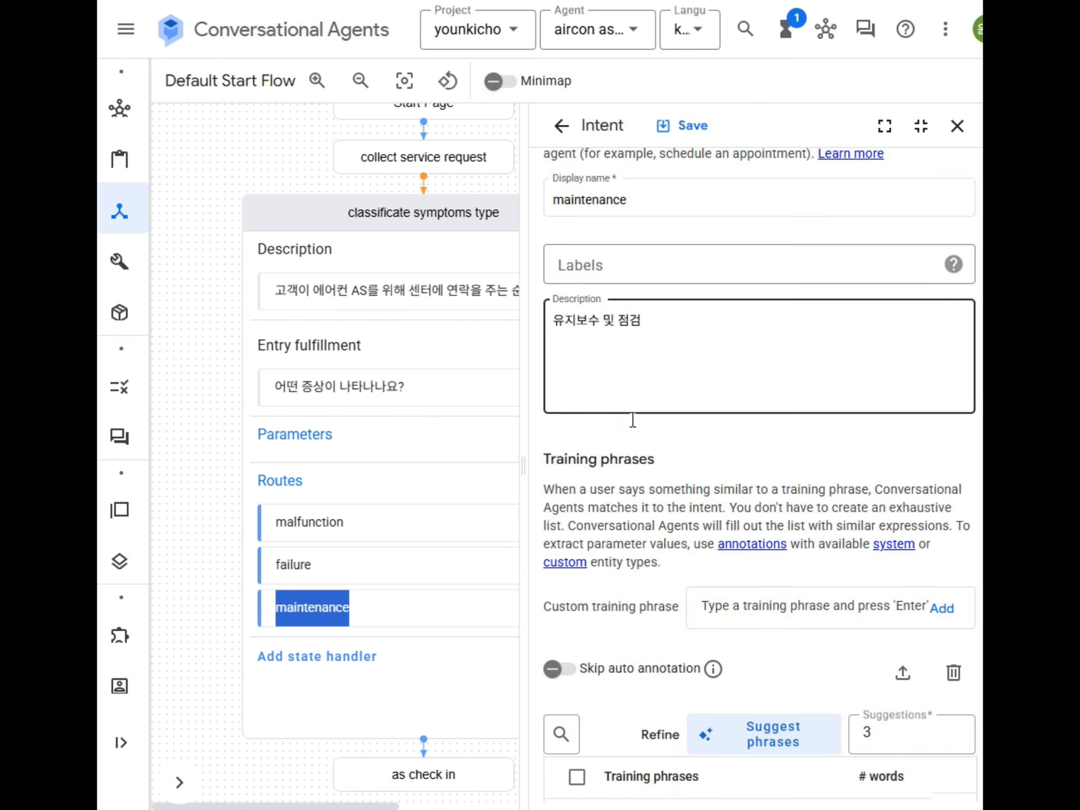
{"action": "scroll", "coordinate": [777, 489], "scroll_direction": "down", "scroll_amount": 8}
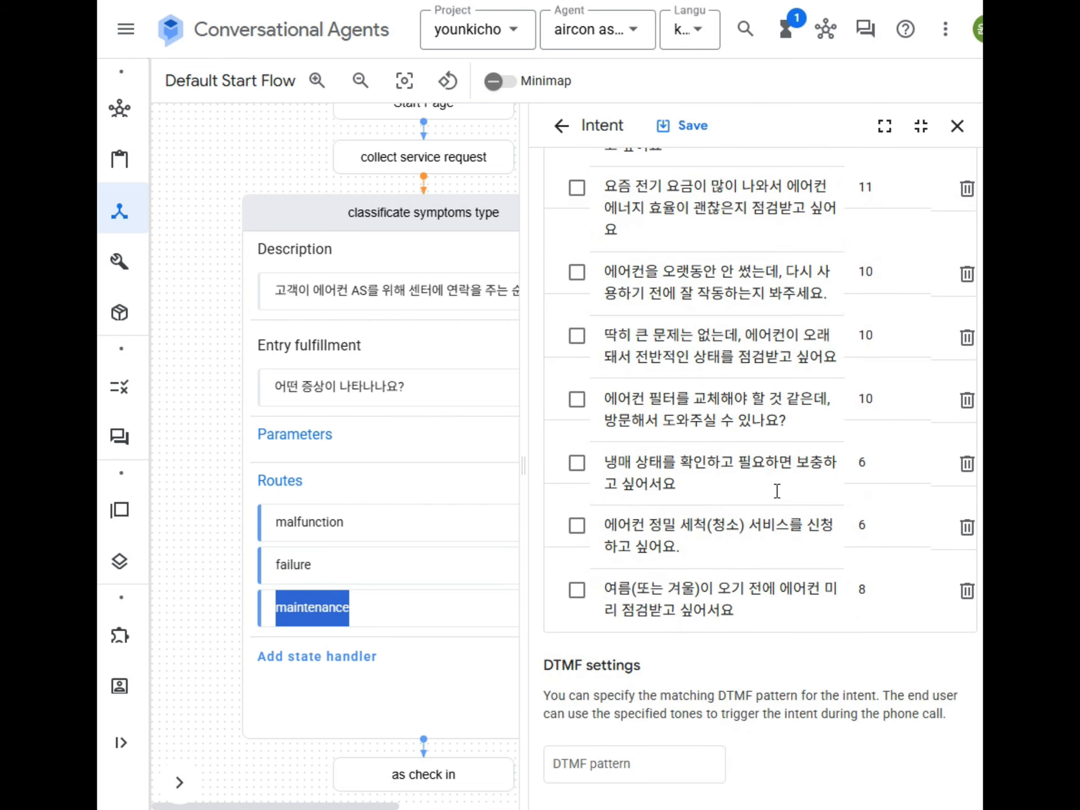
{"action": "scroll", "coordinate": [777, 491], "scroll_direction": "up", "scroll_amount": 2}
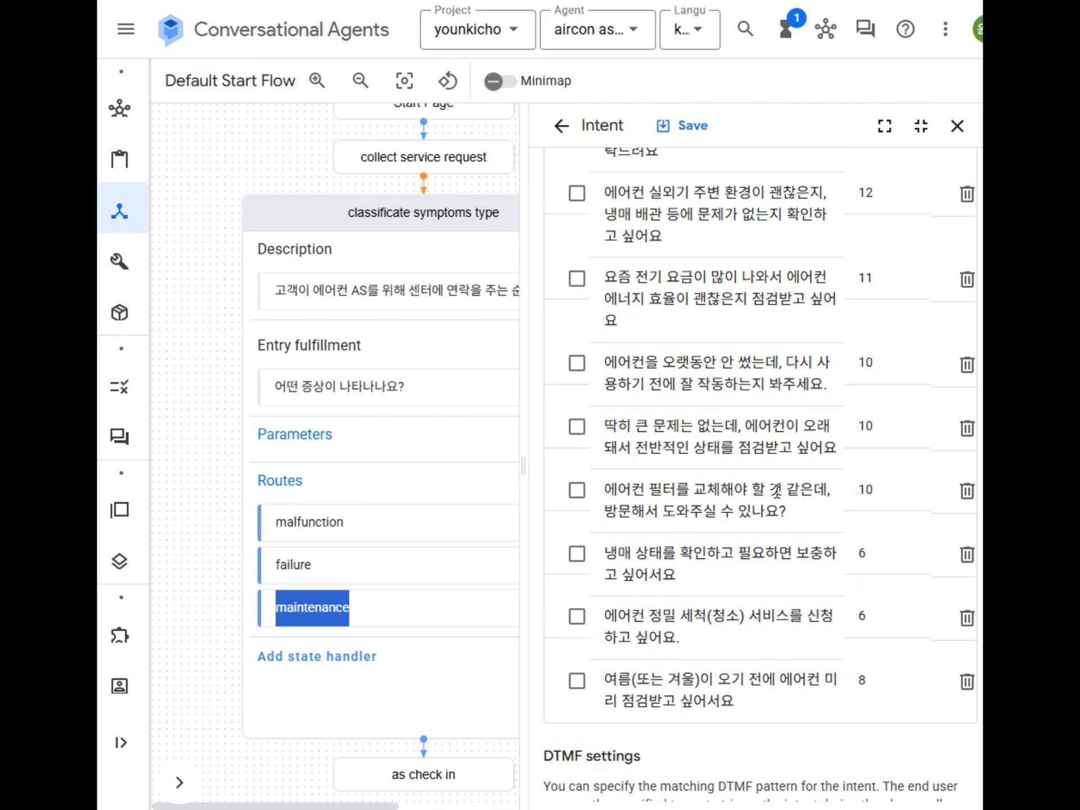
{"action": "double_click", "coordinate": [345, 524]}
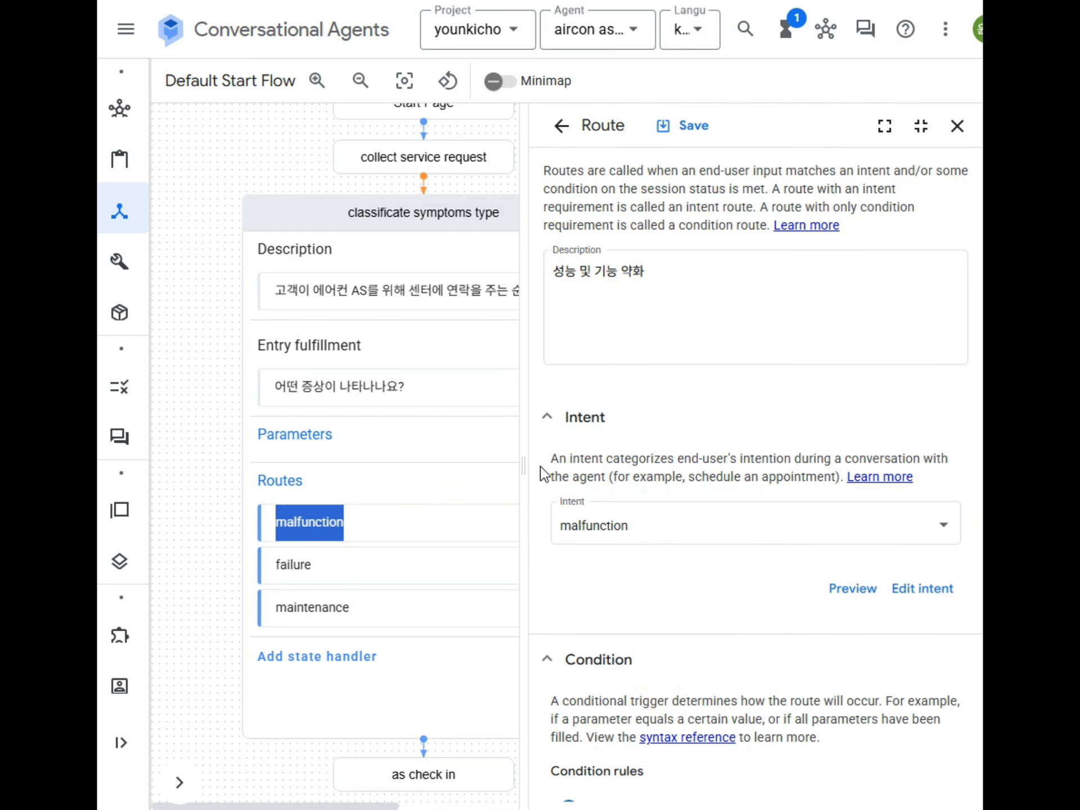
Step: Inspect the malfunction route's description, condition, fulfillment and transition settings
{"action": "left_click", "coordinate": [619, 304]}
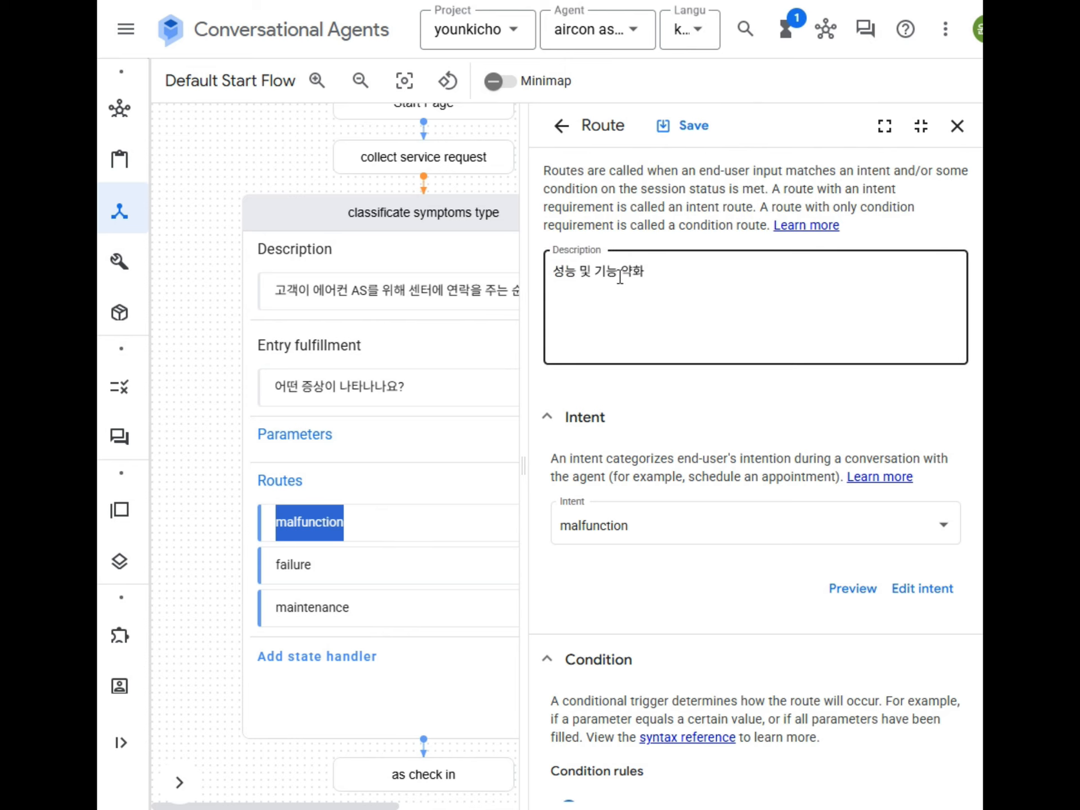
{"action": "left_click_drag", "start_coordinate": [653, 274], "coordinate": [557, 271]}
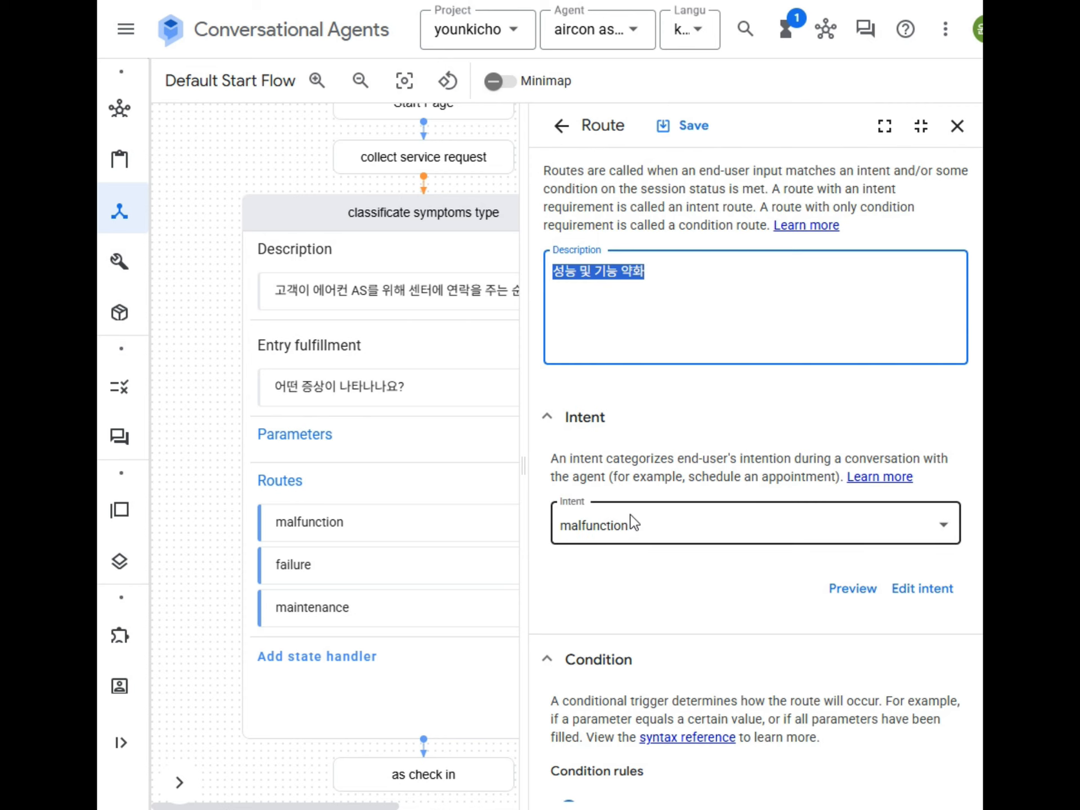
{"action": "scroll", "coordinate": [570, 539], "scroll_direction": "down", "scroll_amount": 2}
{"action": "left_click", "coordinate": [544, 571]}
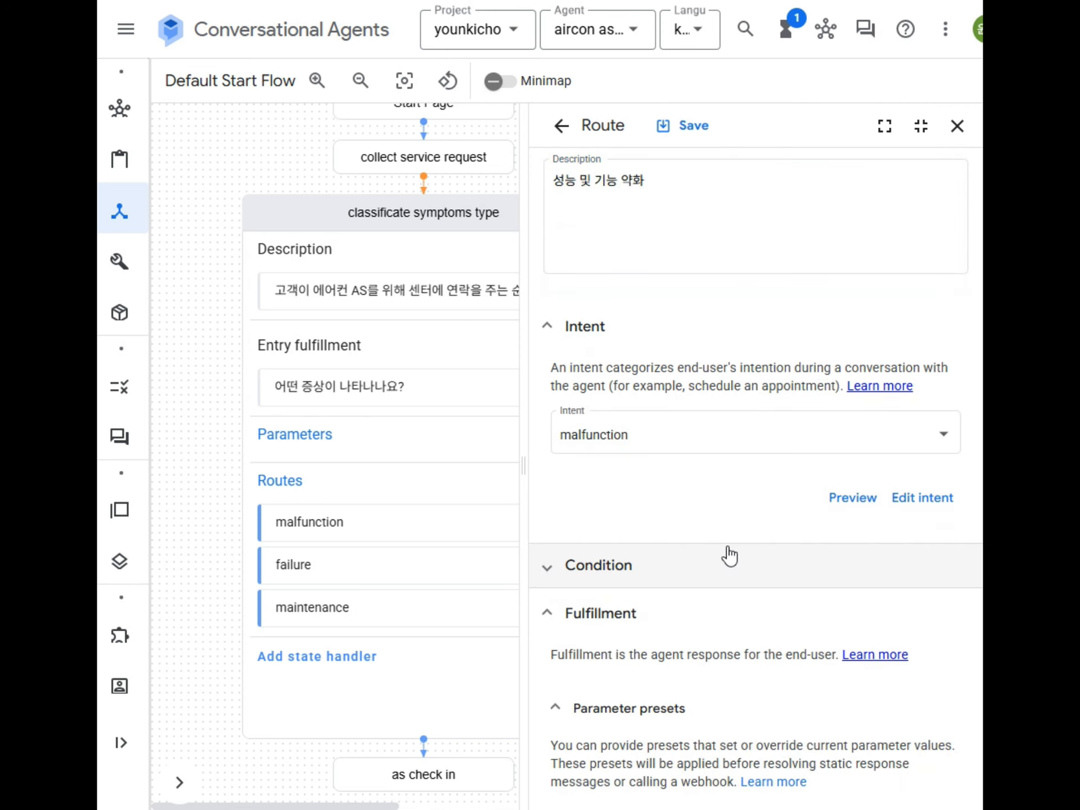
{"action": "scroll", "coordinate": [726, 555], "scroll_direction": "down", "scroll_amount": 4}
{"action": "scroll", "coordinate": [764, 450], "scroll_direction": "down", "scroll_amount": 2}
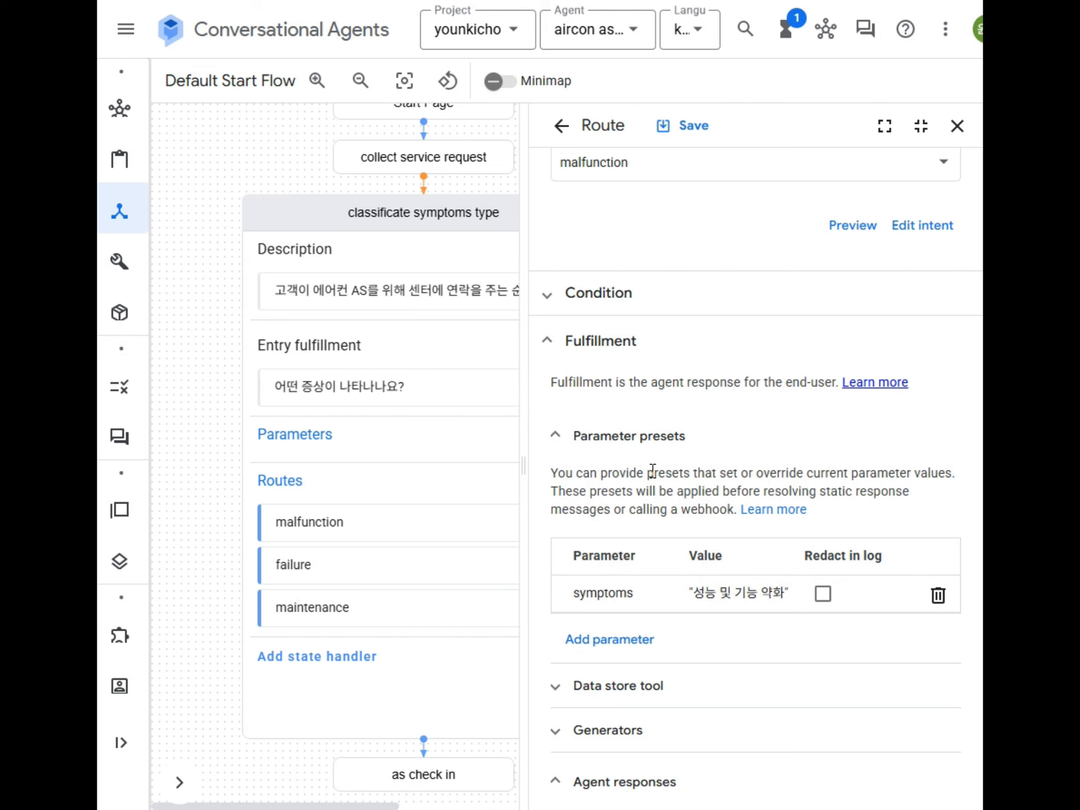
{"action": "scroll", "coordinate": [760, 456], "scroll_direction": "up", "scroll_amount": 5}
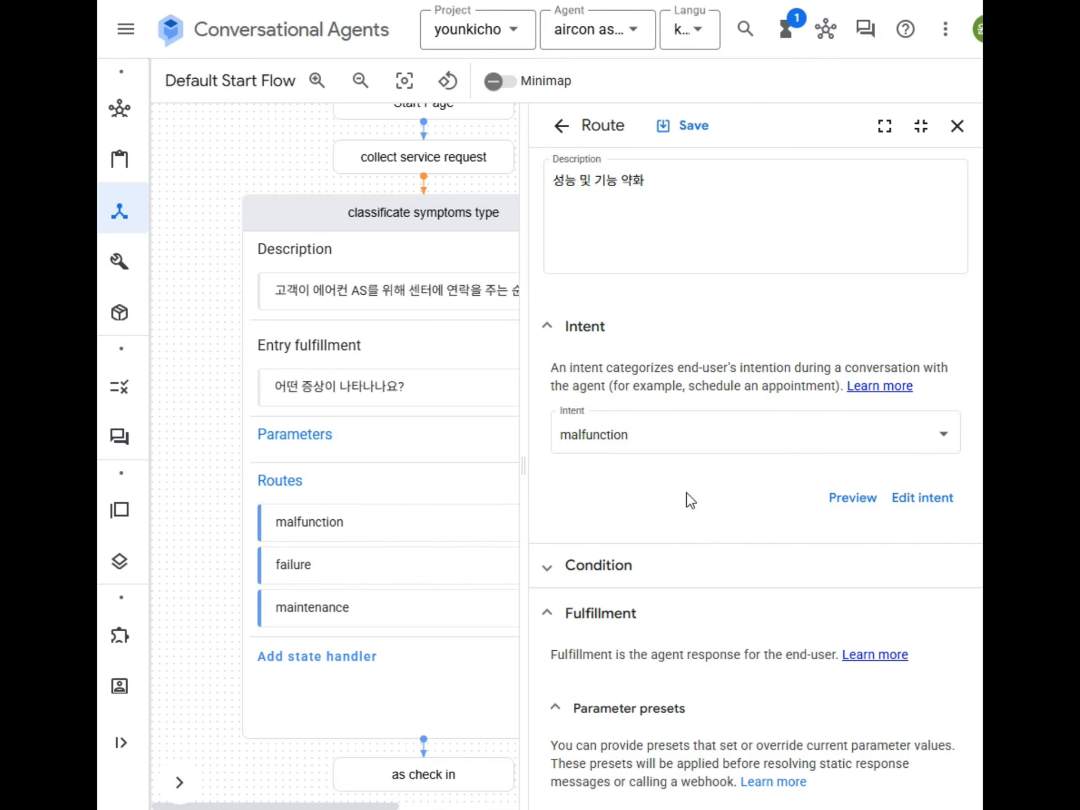
{"action": "scroll", "coordinate": [684, 500], "scroll_direction": "down", "scroll_amount": 5}
{"action": "scroll", "coordinate": [678, 506], "scroll_direction": "down", "scroll_amount": 2}
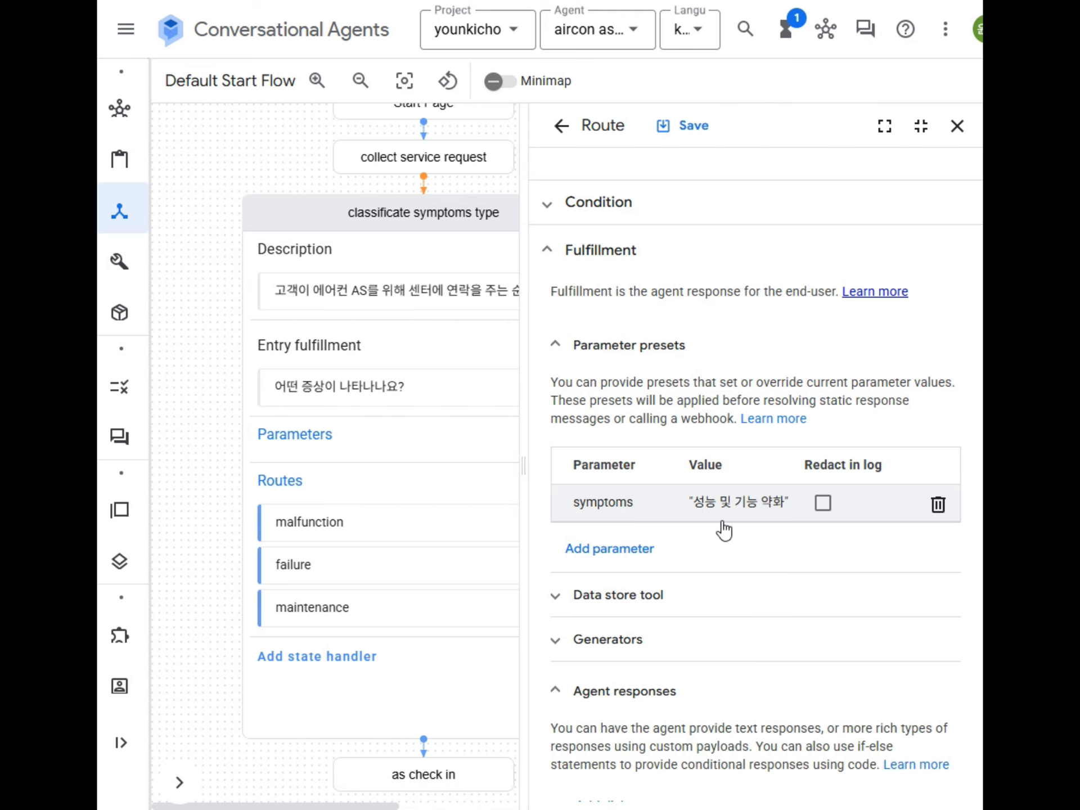
{"action": "scroll", "coordinate": [720, 527], "scroll_direction": "down", "scroll_amount": 10}
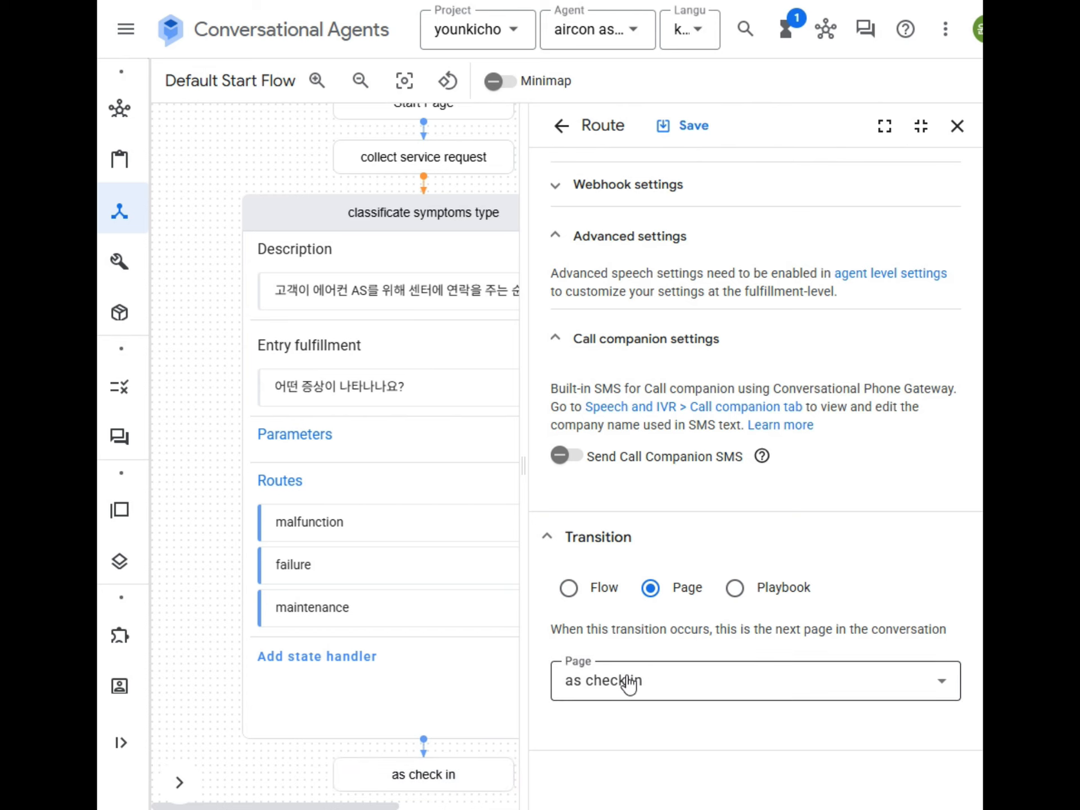
Step: Switch to the failure route and view its symptoms parameter preset '작동 불능 및 시스템…'
{"action": "left_click", "coordinate": [321, 573]}
{"action": "scroll", "coordinate": [772, 492], "scroll_direction": "down", "scroll_amount": 5}
{"action": "scroll", "coordinate": [750, 298], "scroll_direction": "up", "scroll_amount": 5}
{"action": "scroll", "coordinate": [666, 446], "scroll_direction": "down", "scroll_amount": 14}
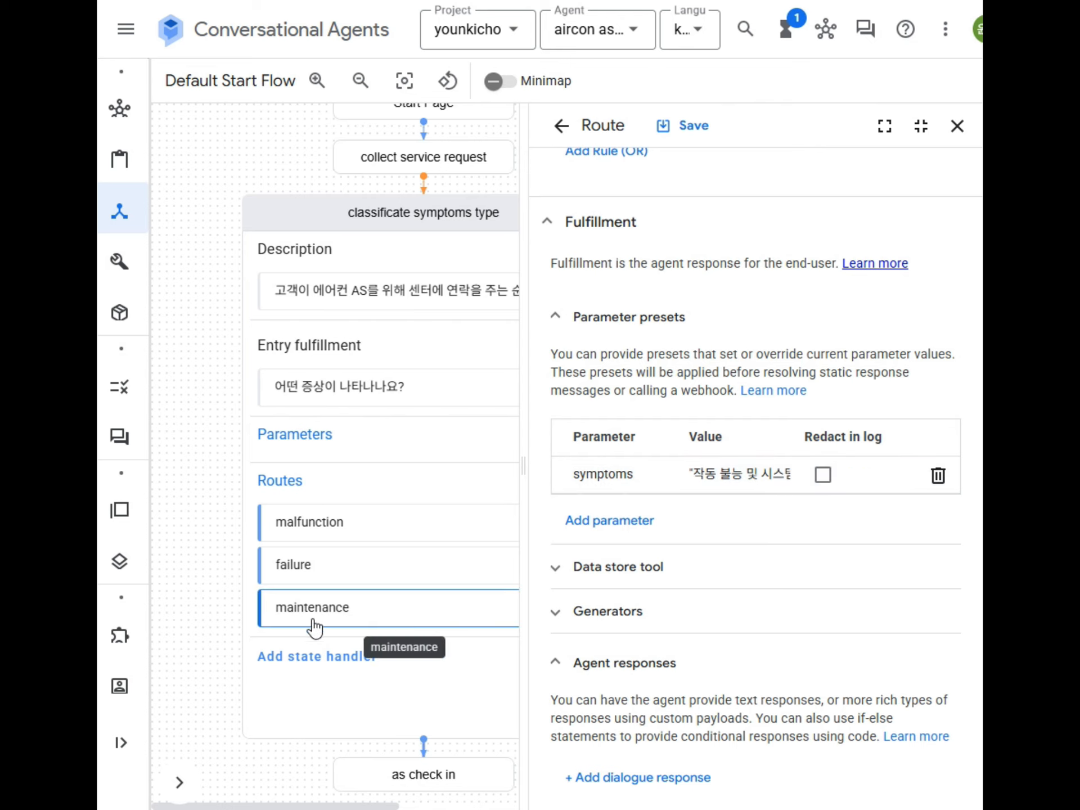
Step: Inspect the maintenance route: intent maintenance, symptoms preset '유지보수 및 점검', transition to as check in
{"action": "scroll", "coordinate": [671, 579], "scroll_direction": "down", "scroll_amount": 10}
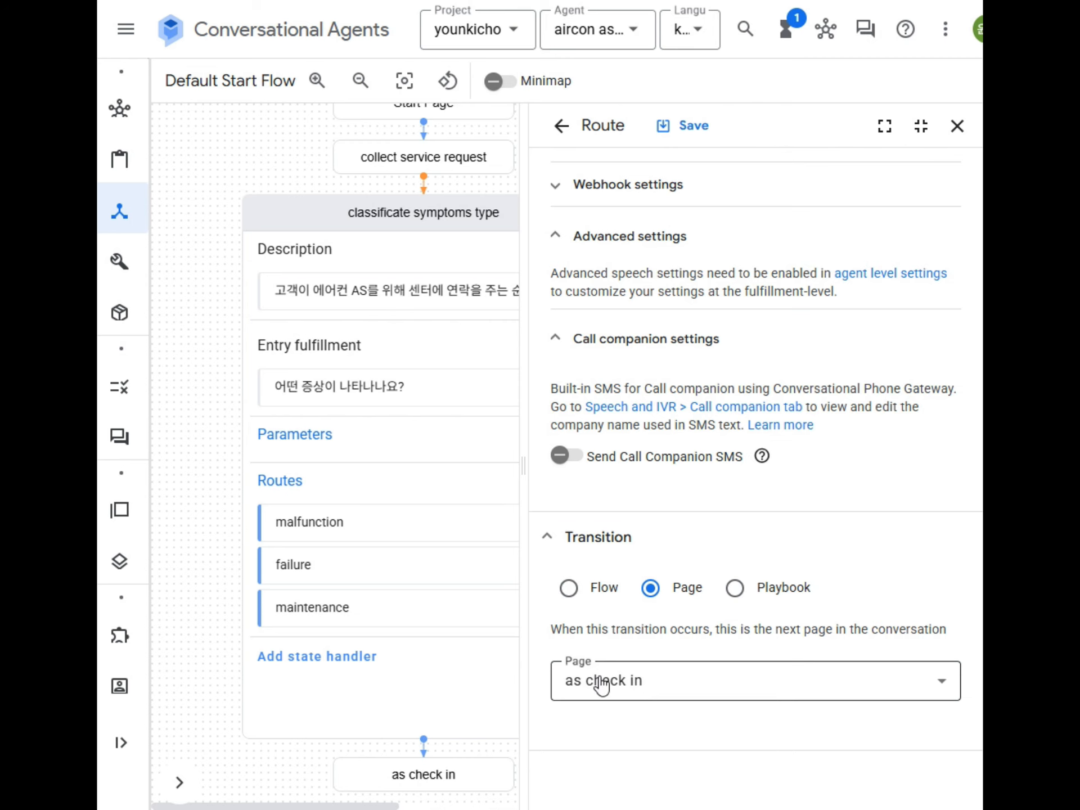
{"action": "double_click", "coordinate": [323, 618]}
{"action": "scroll", "coordinate": [774, 499], "scroll_direction": "down", "scroll_amount": 5}
{"action": "scroll", "coordinate": [776, 498], "scroll_direction": "down", "scroll_amount": 8}
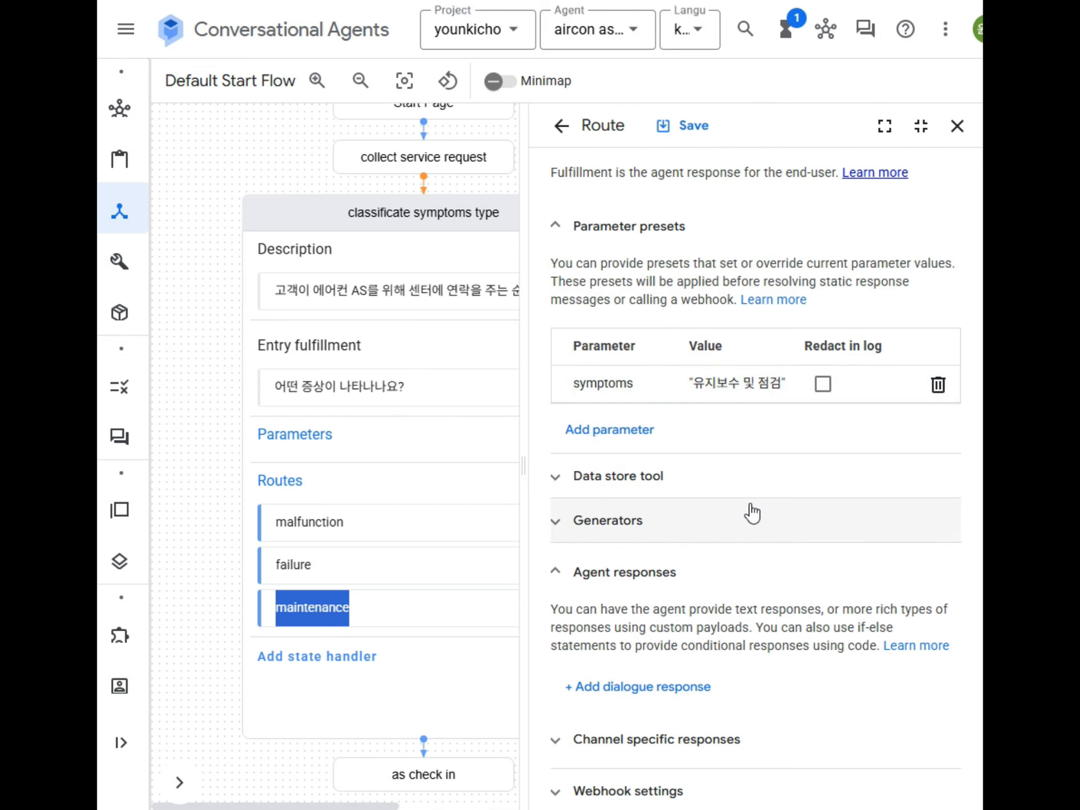
{"action": "scroll", "coordinate": [741, 508], "scroll_direction": "down", "scroll_amount": 10}
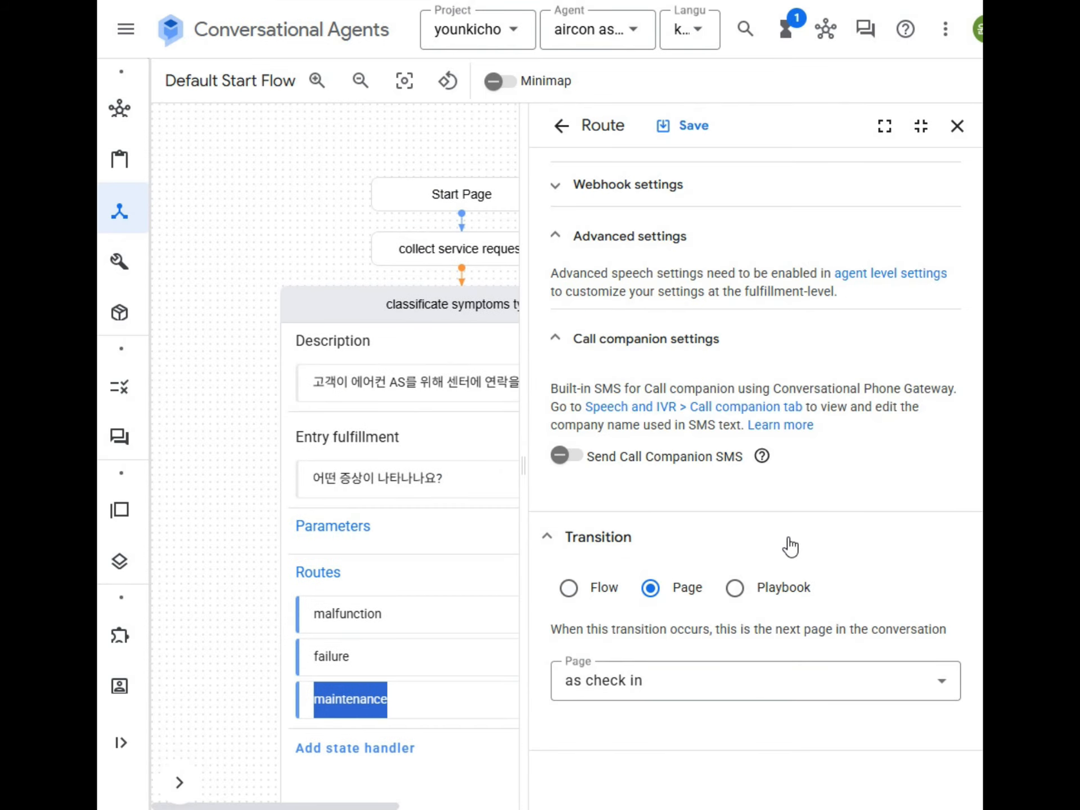
{"action": "scroll", "coordinate": [795, 563], "scroll_direction": "up", "scroll_amount": 15}
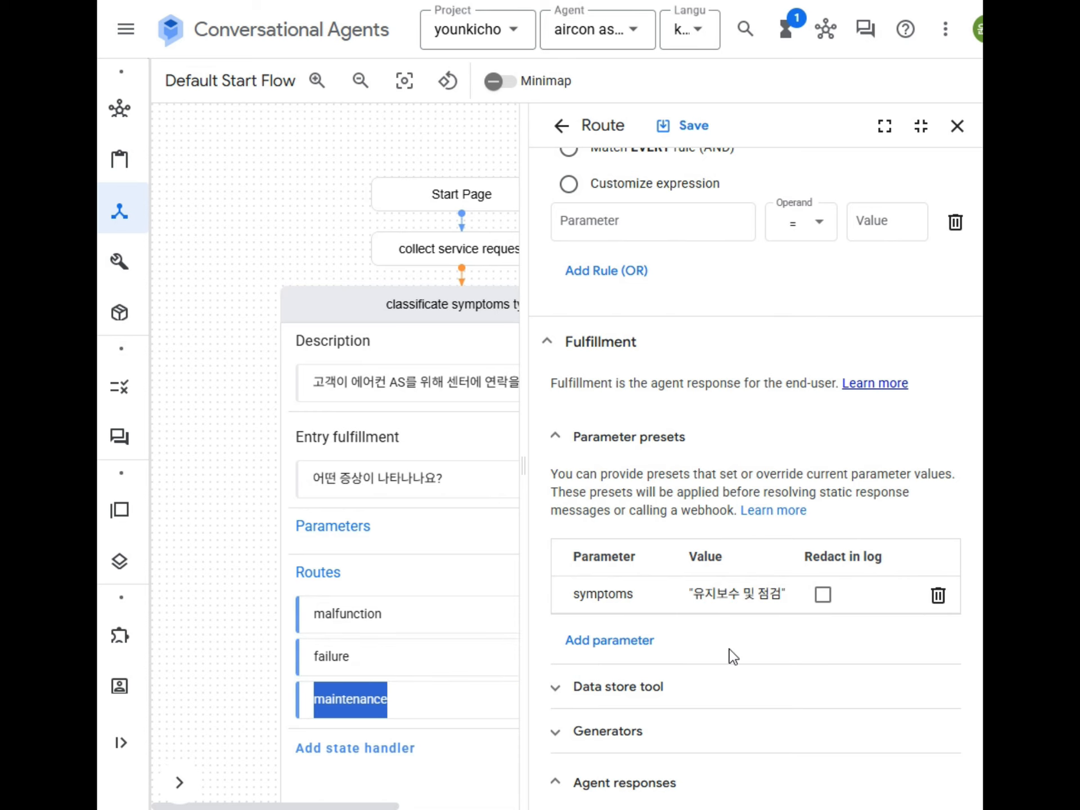
{"action": "scroll", "coordinate": [726, 653], "scroll_direction": "down", "scroll_amount": 10}
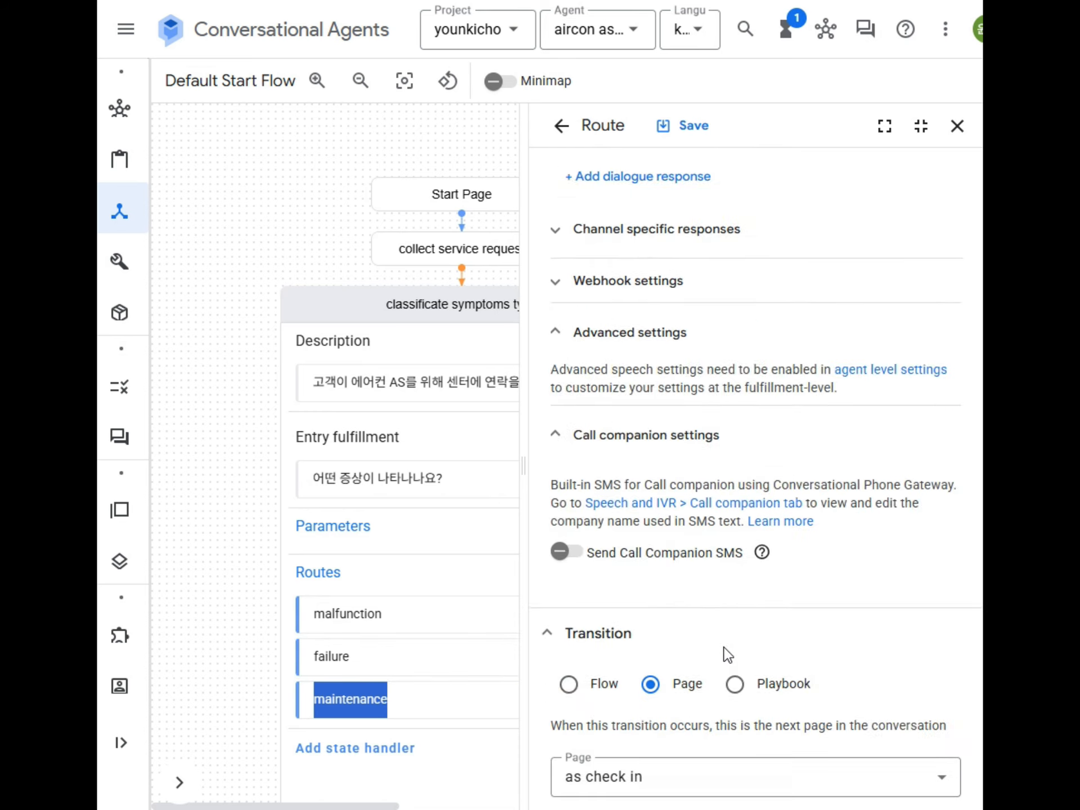
{"action": "scroll", "coordinate": [726, 647], "scroll_direction": "up", "scroll_amount": 4}
Step: In the simulator, send the greeting 안녕하세요, then the customer's name, phone number and address
{"action": "scroll", "coordinate": [726, 640], "scroll_direction": "up", "scroll_amount": 8}
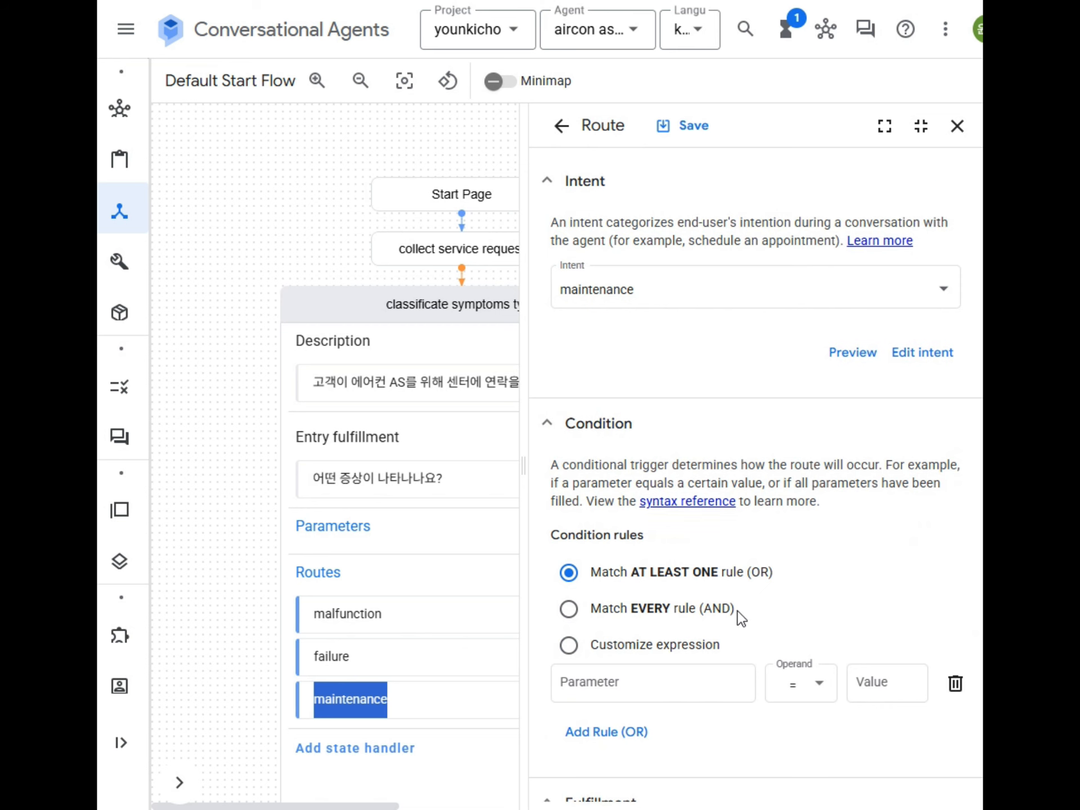
{"action": "left_click", "coordinate": [867, 30]}
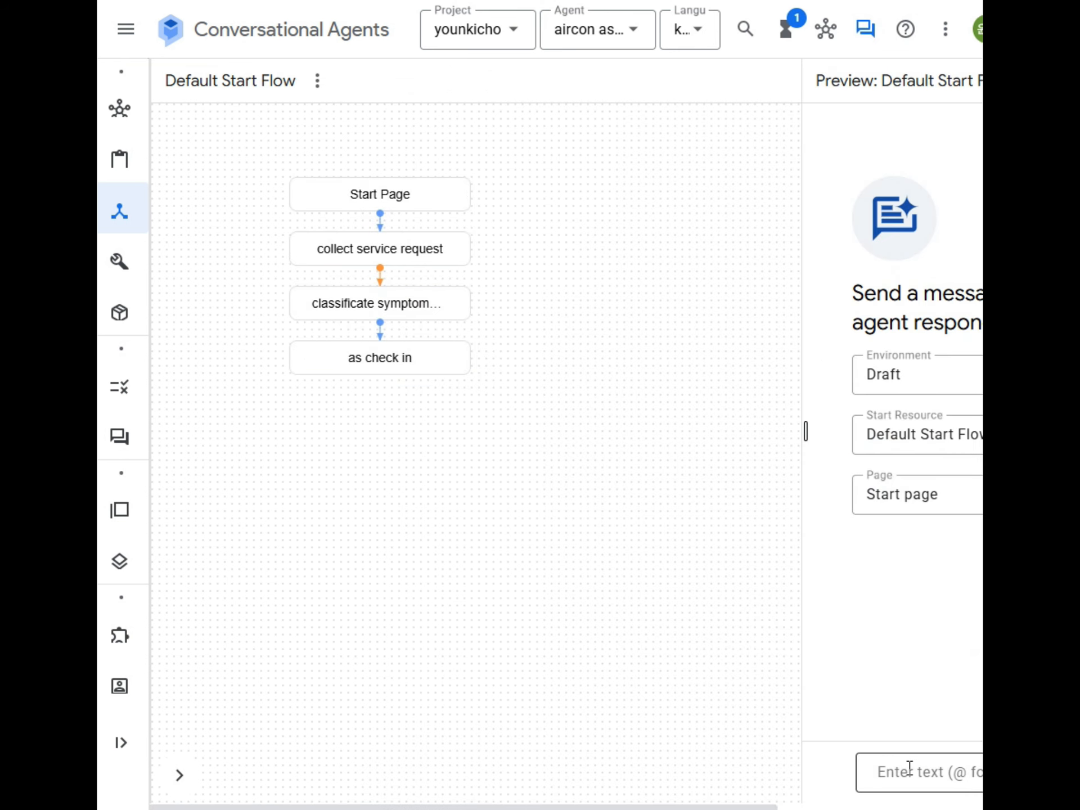
{"action": "type", "text": "안ㄴ녕하세요"}
{"action": "key", "text": "Return"}
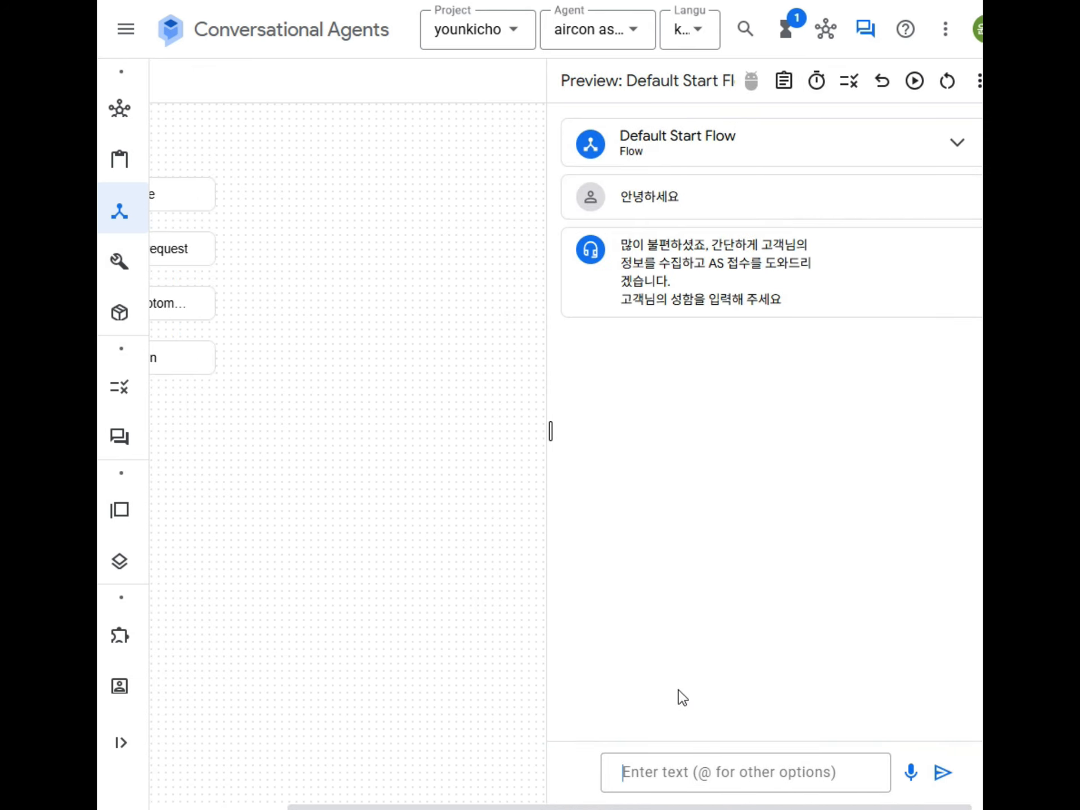
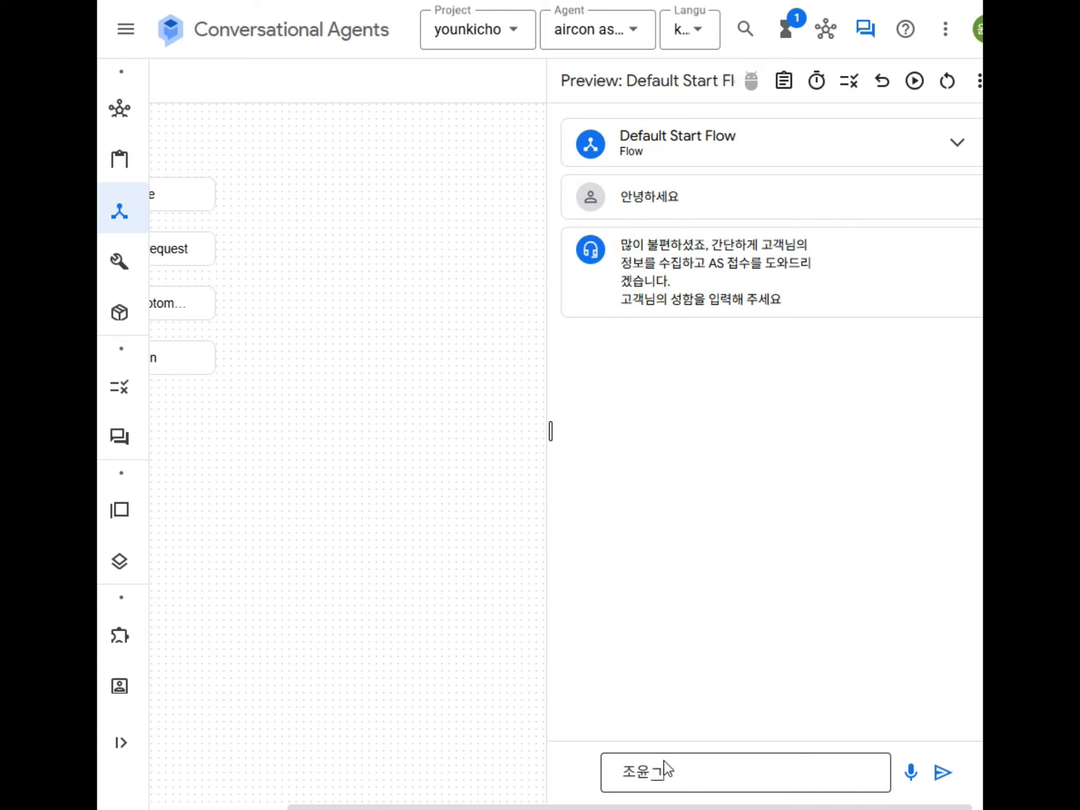
{"action": "key", "text": "Return"}
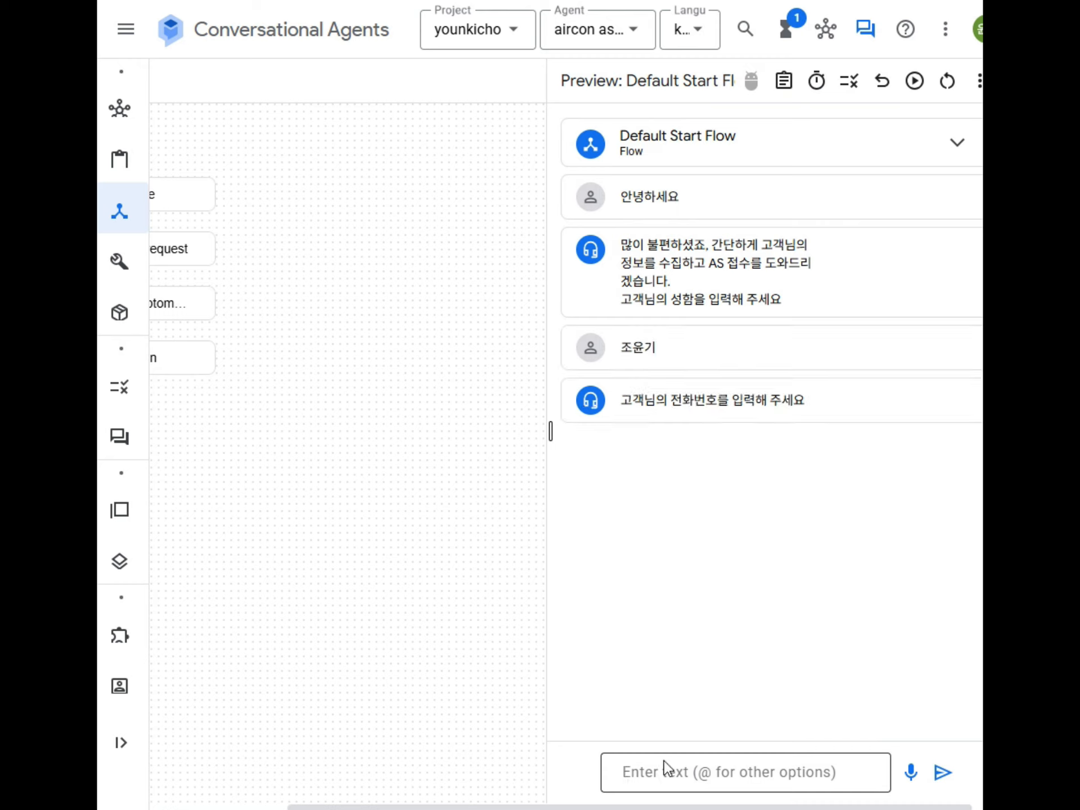
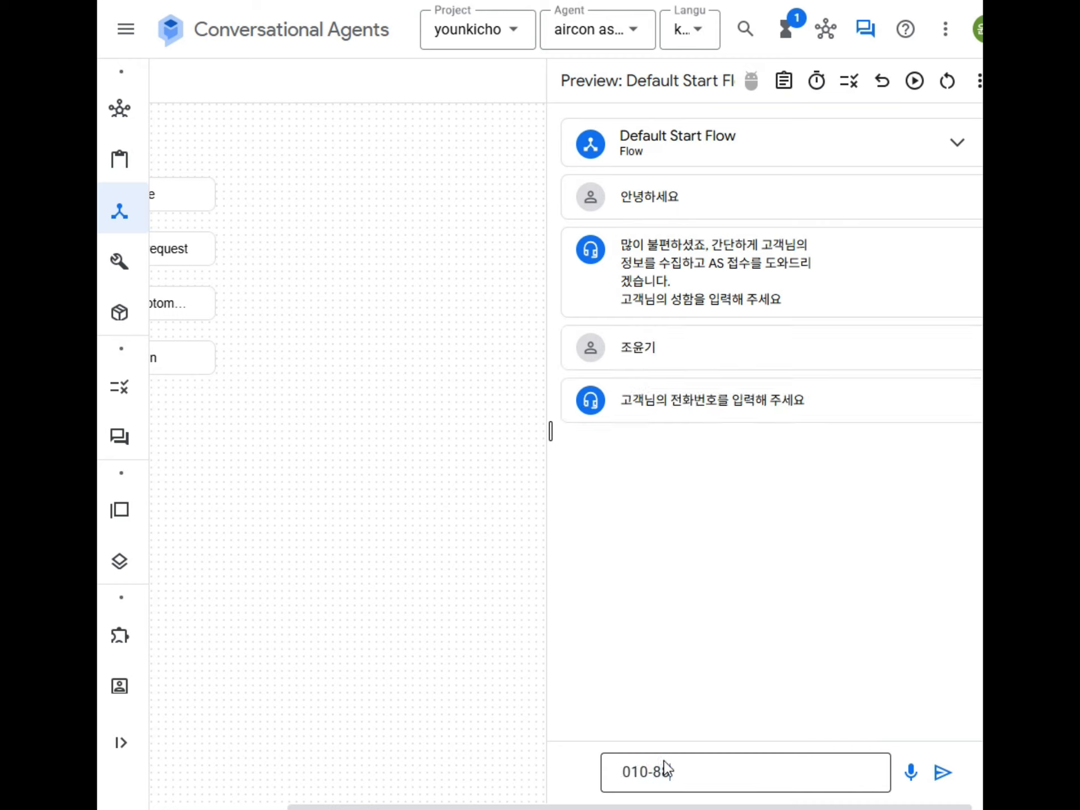
{"action": "key", "text": "Return"}
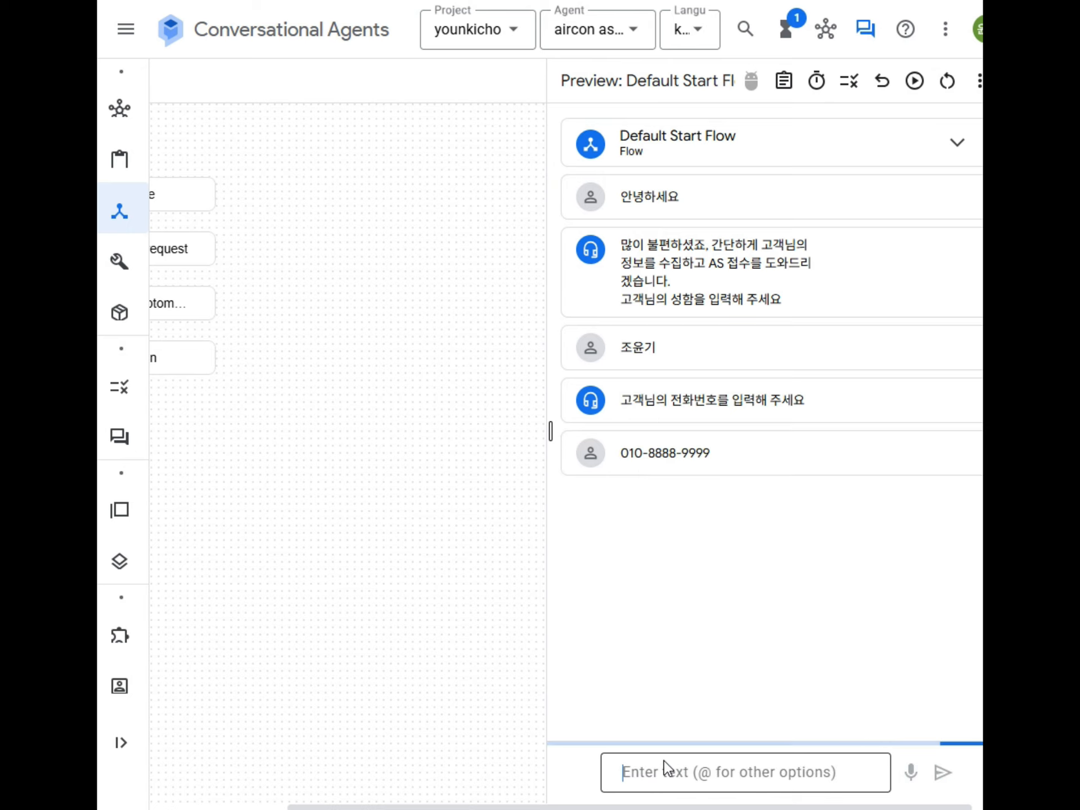
{"action": "type", "text": "서울"}
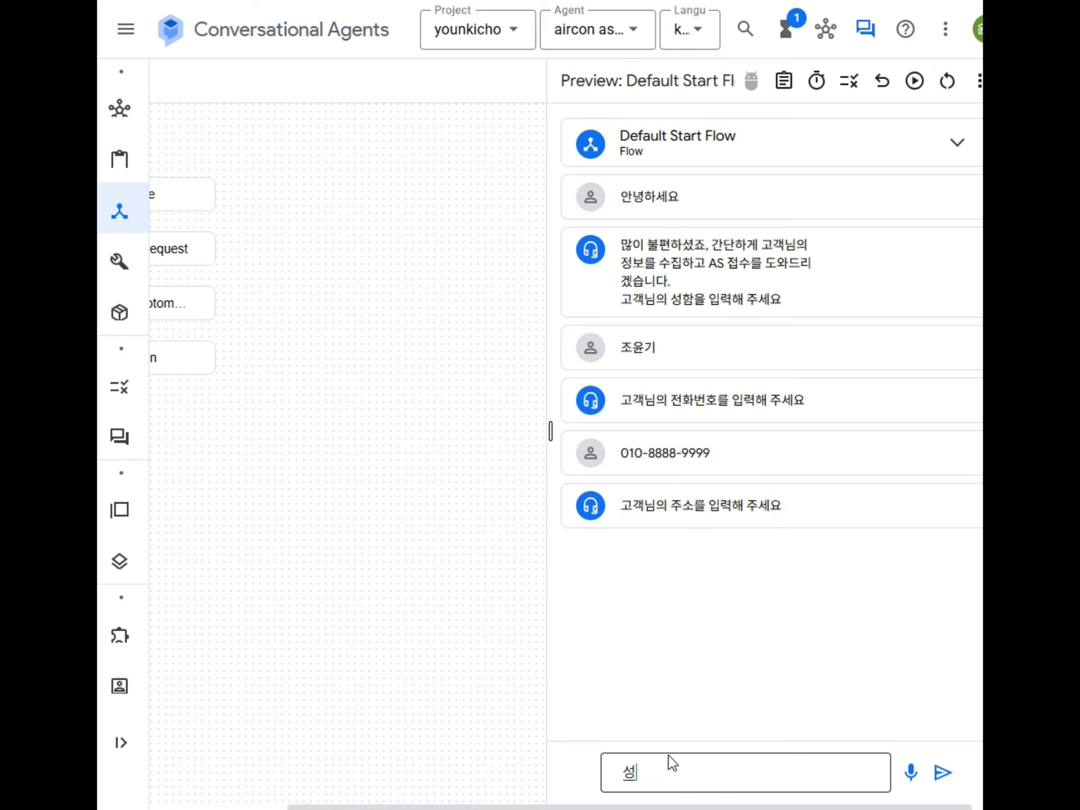
{"action": "key", "text": "Return"}
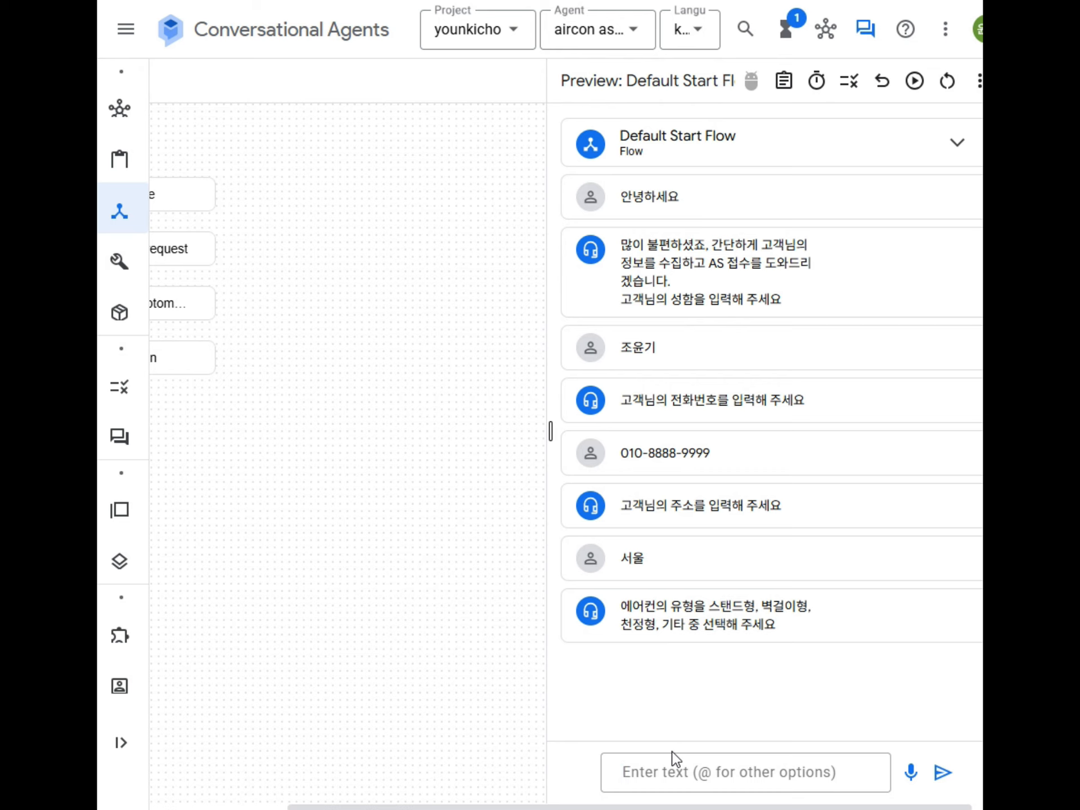
Step: Answer aircon type 스탠드, send the symptom '에어컨의 바람이 나오기는 하는데 시원하지 않아요', and close the simulator
{"action": "type", "text": "스"}
{"action": "type", "text": "ㅡ"}
{"action": "key", "text": "Return"}
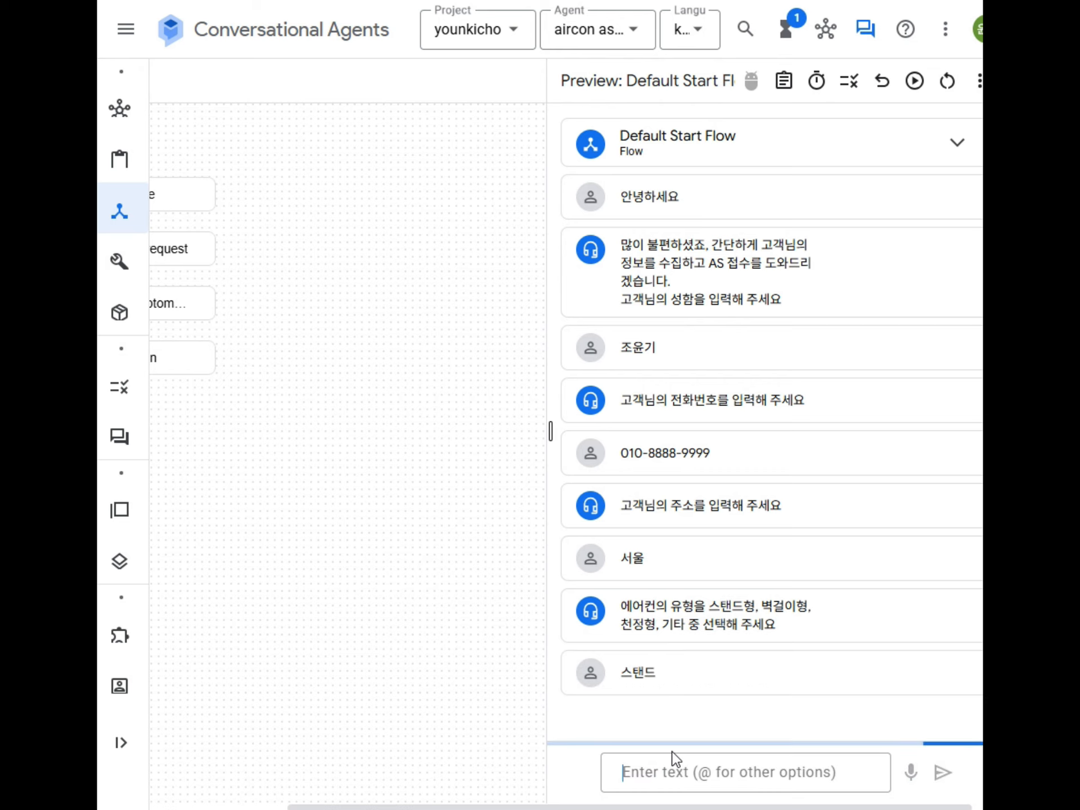
{"action": "scroll", "coordinate": [779, 598], "scroll_direction": "down", "scroll_amount": 2}
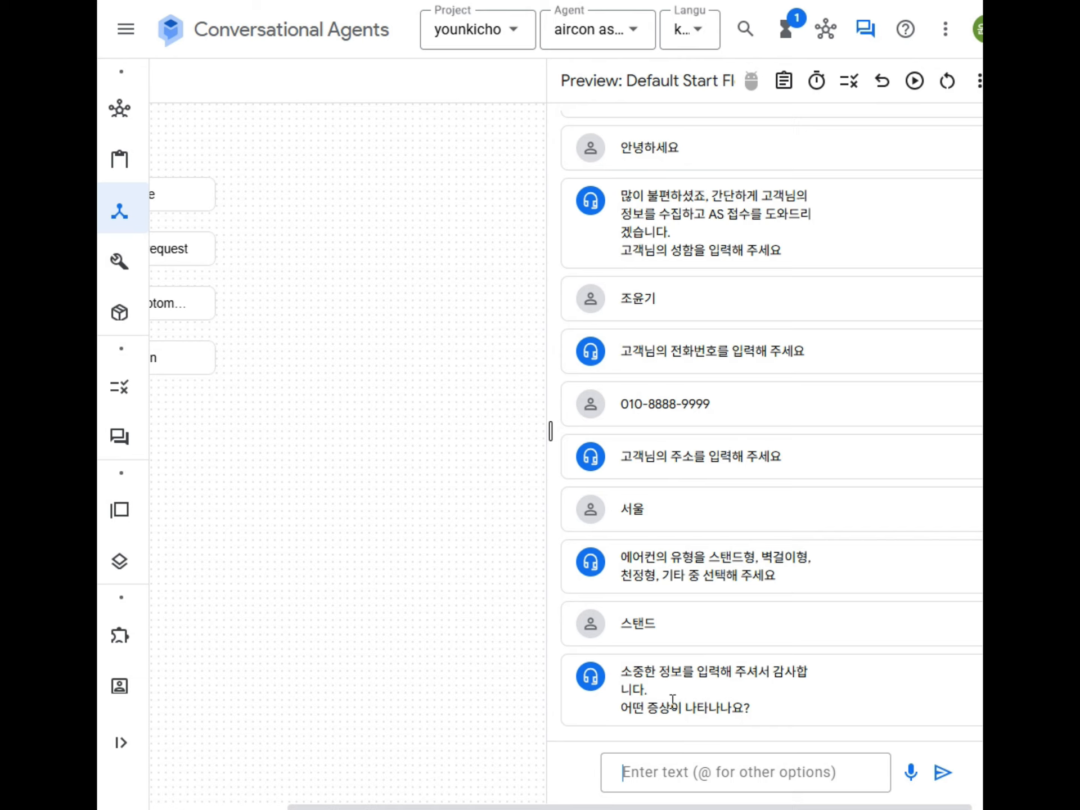
{"action": "left_click", "coordinate": [678, 768]}
{"action": "type", "text": "에어컨의 "}
{"action": "type", "text": "바람이"}
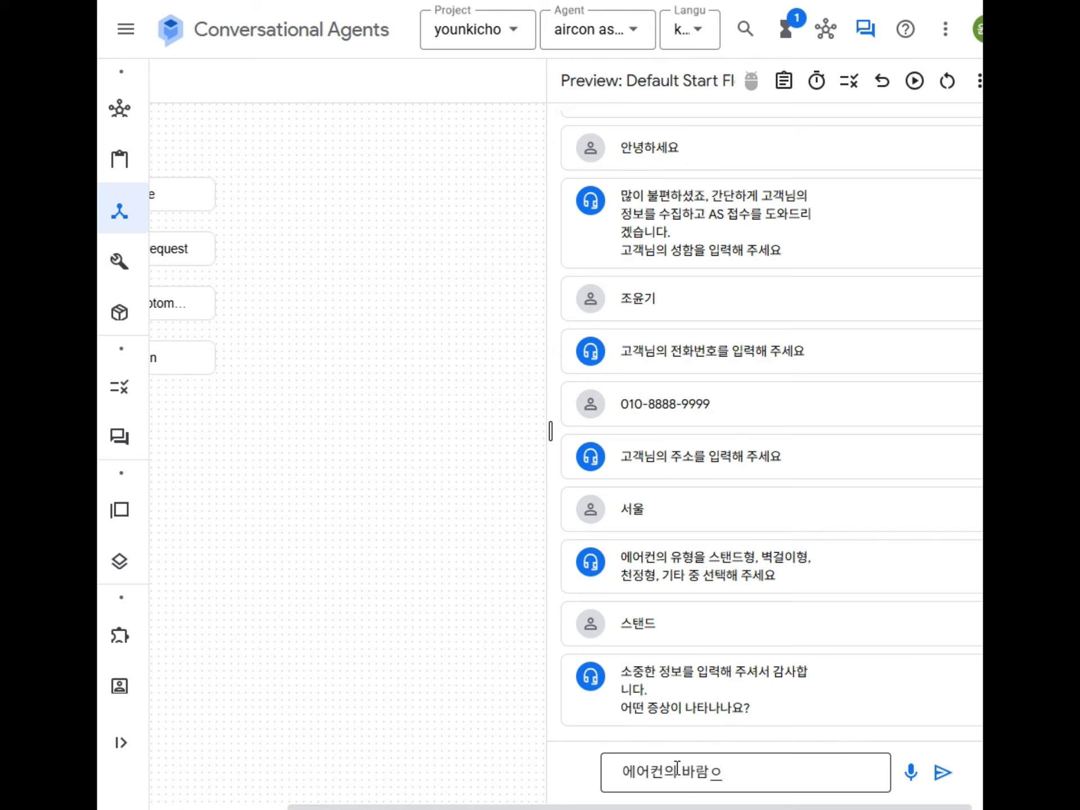
{"action": "type", "text": " 나오기는 "}
{"action": "type", "text": "하는데"}
{"action": "type", "text": " 시원하지 않"}
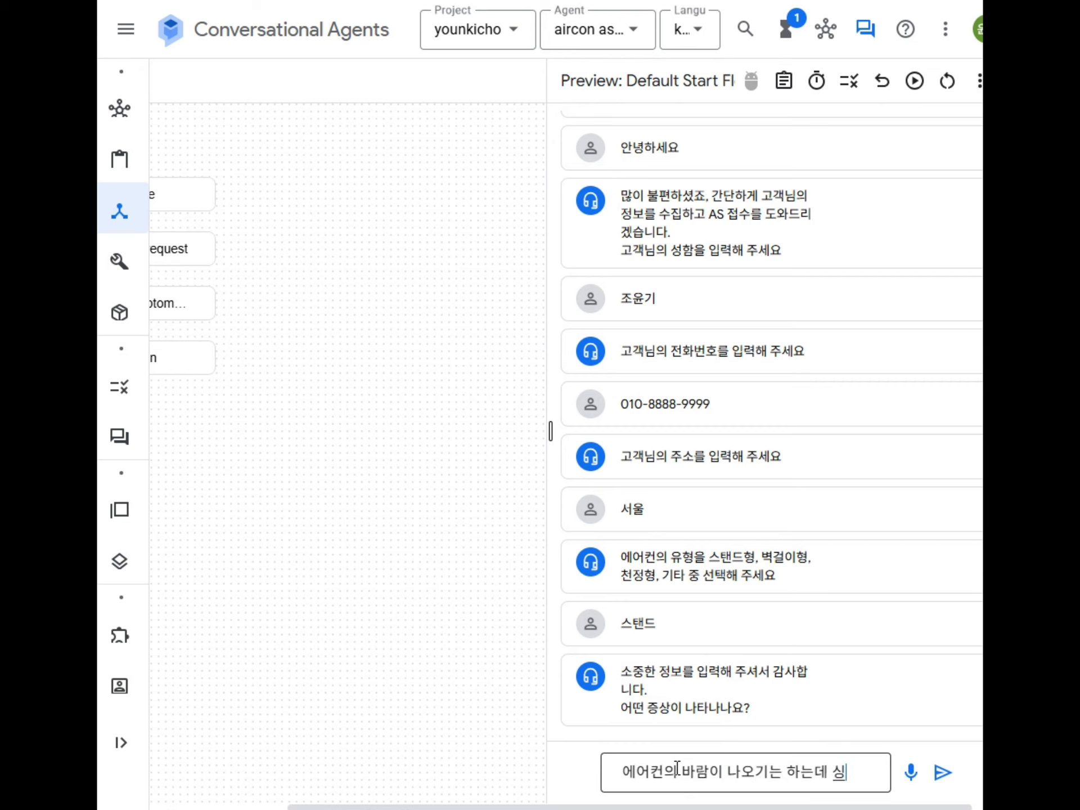
{"action": "type", "text": "아요"}
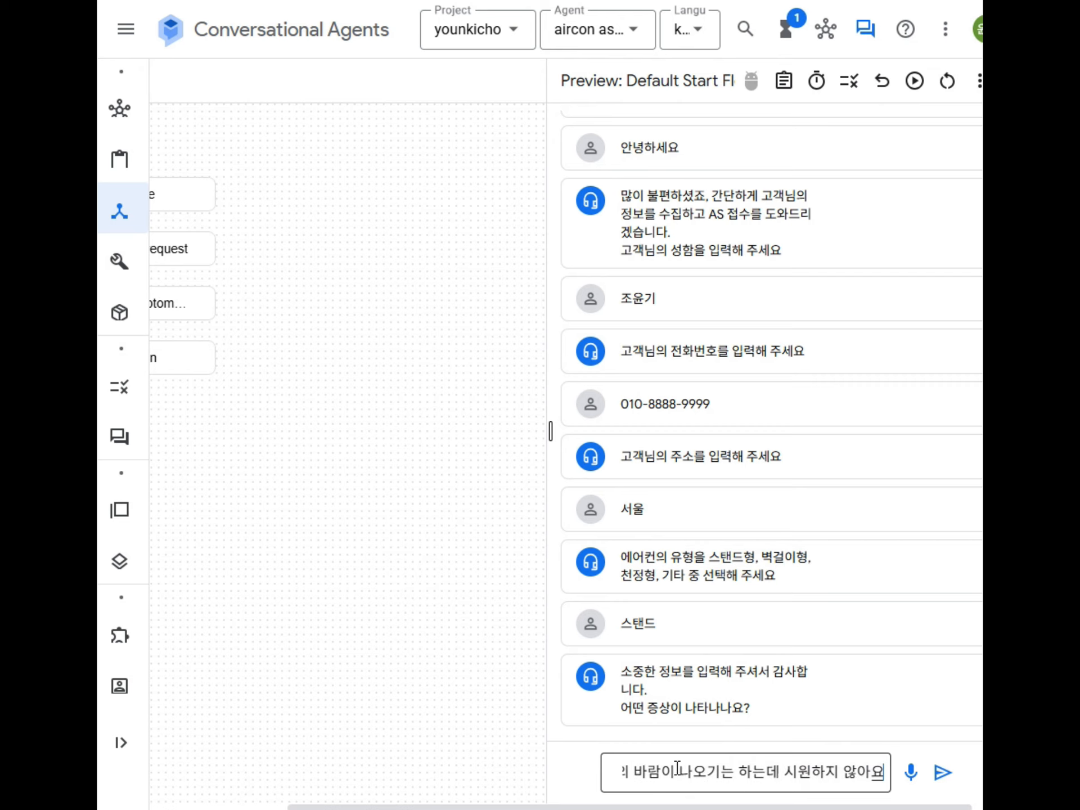
{"action": "key", "text": "Return"}
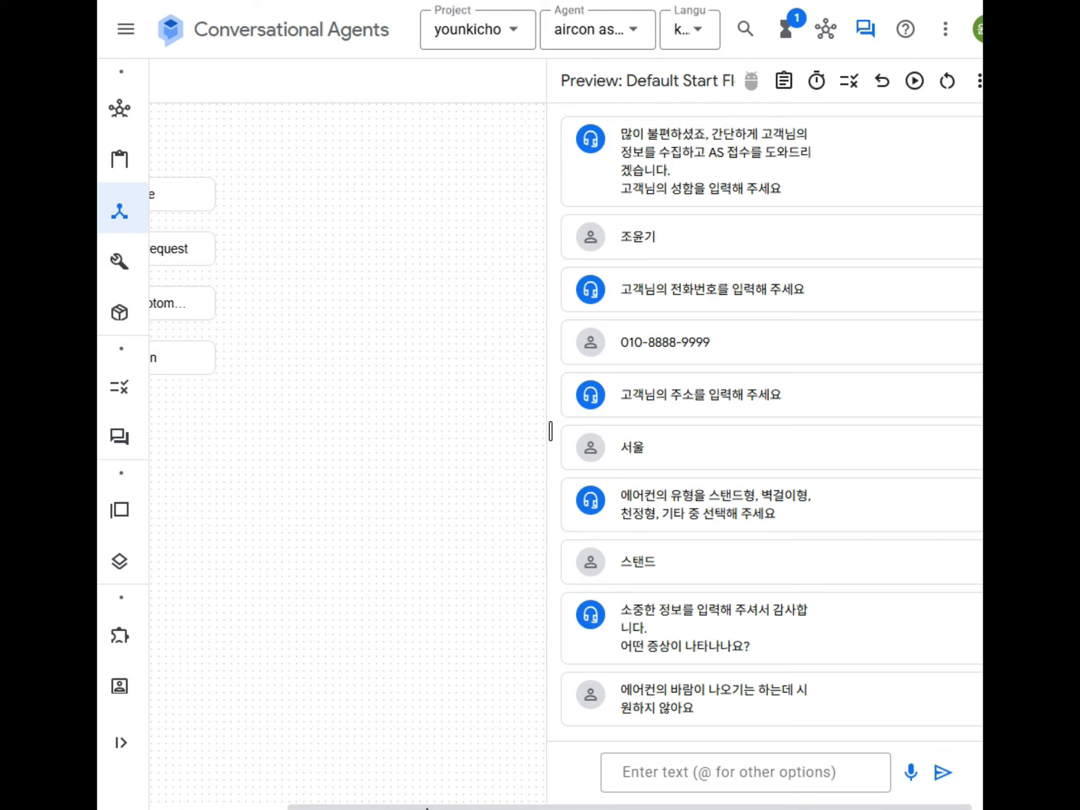
{"action": "left_click", "coordinate": [865, 31]}
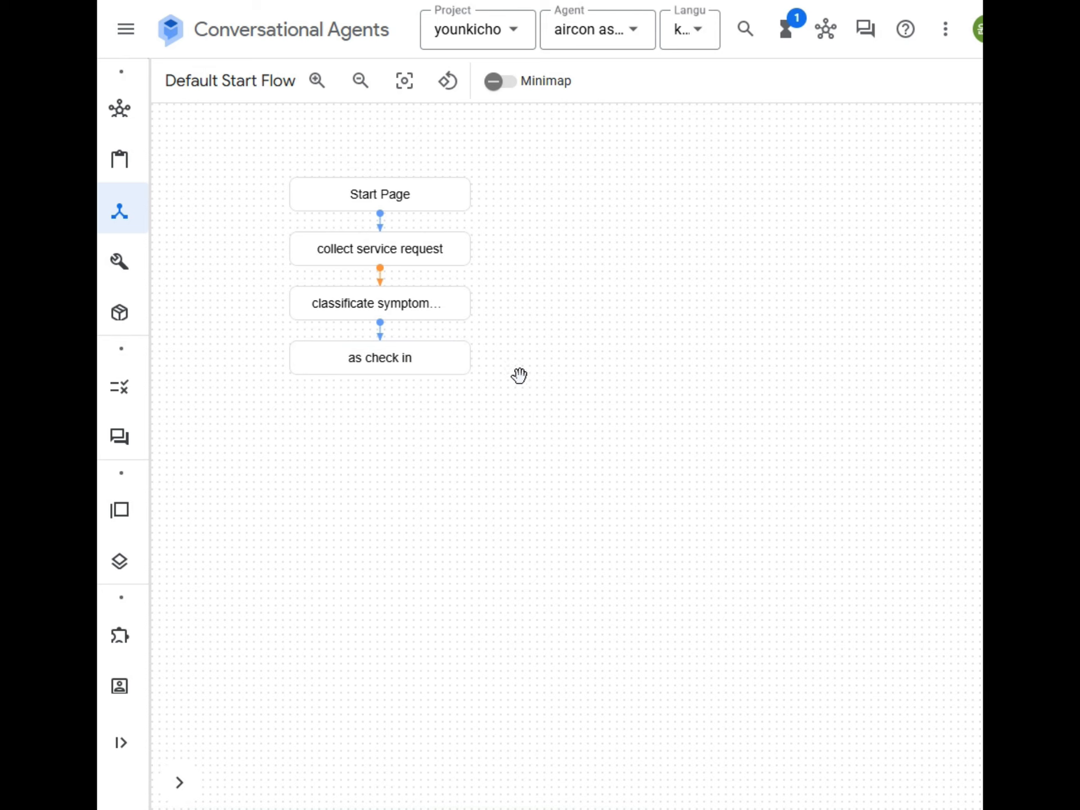
Step: Add an agent dialogue to the as check in page's entry fulfillment with lines $intent, $page, $session
{"action": "left_click", "coordinate": [360, 364]}
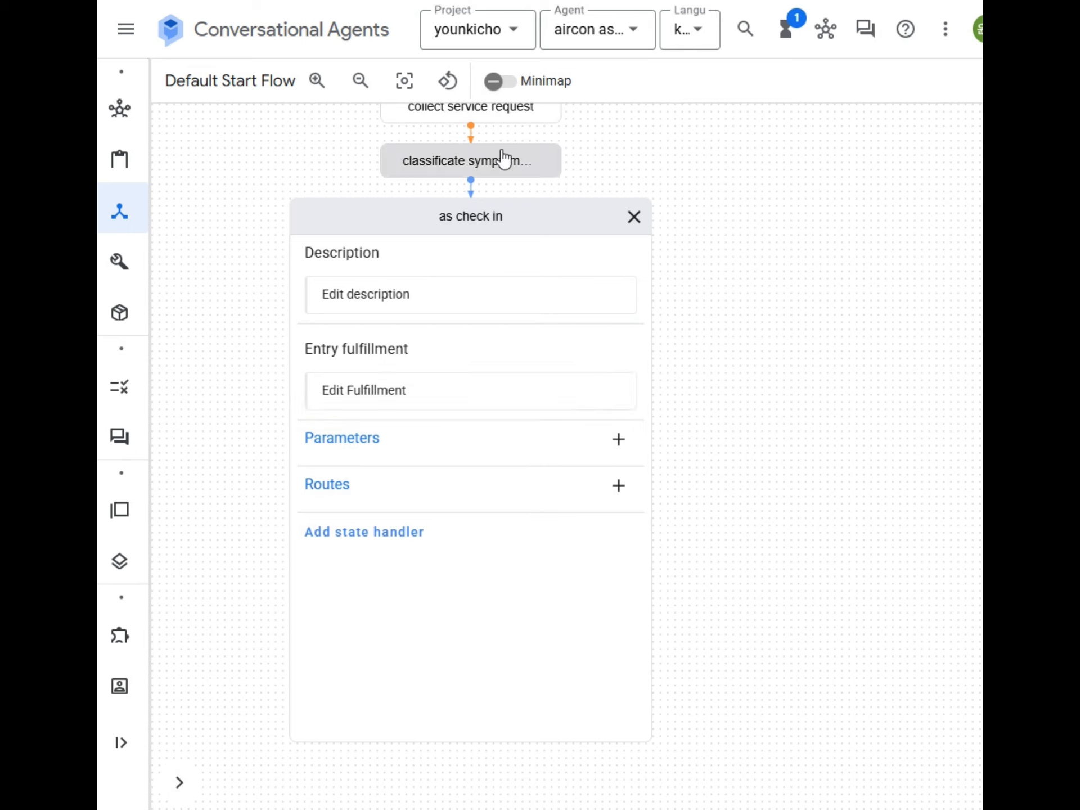
{"action": "left_click", "coordinate": [367, 403]}
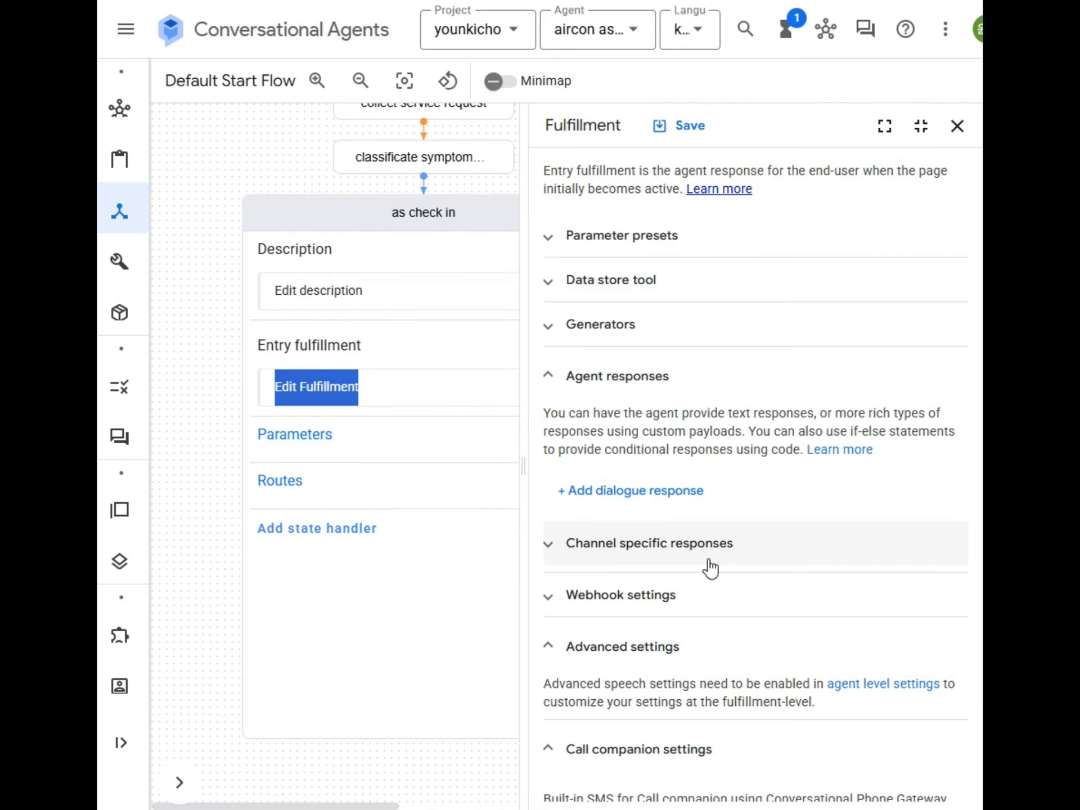
{"action": "left_click", "coordinate": [621, 500]}
{"action": "left_click", "coordinate": [632, 116]}
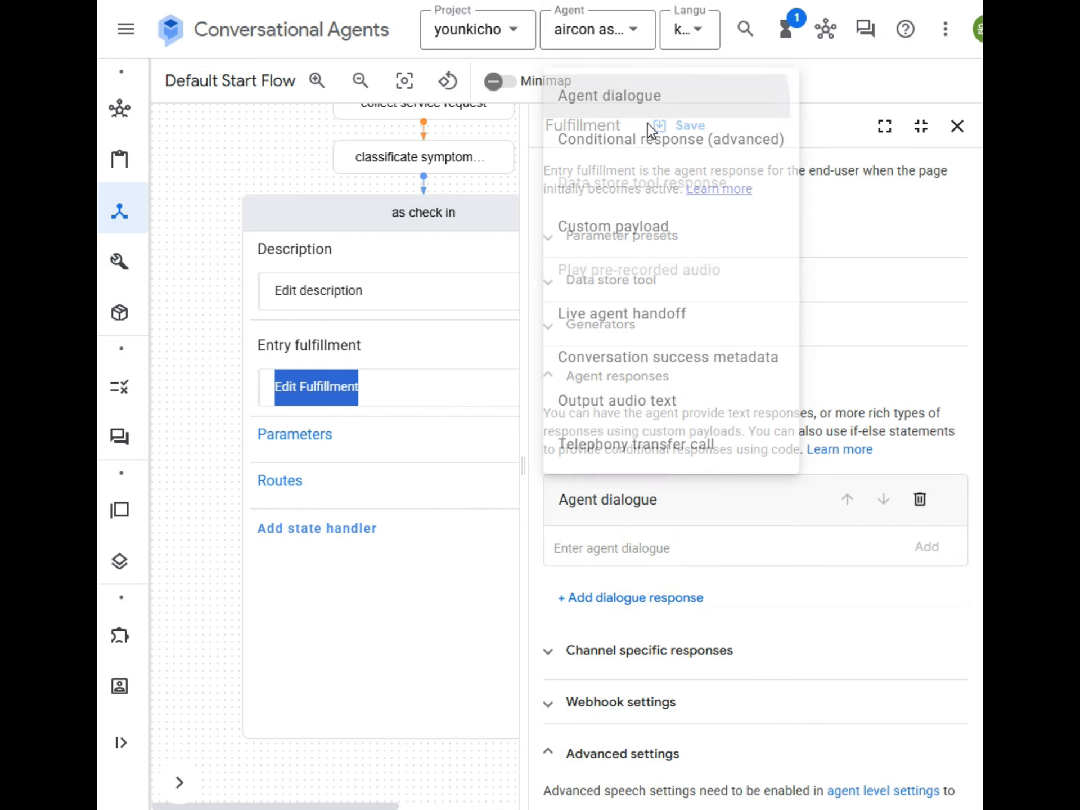
{"action": "left_click", "coordinate": [632, 545]}
{"action": "type", "text": "$"}
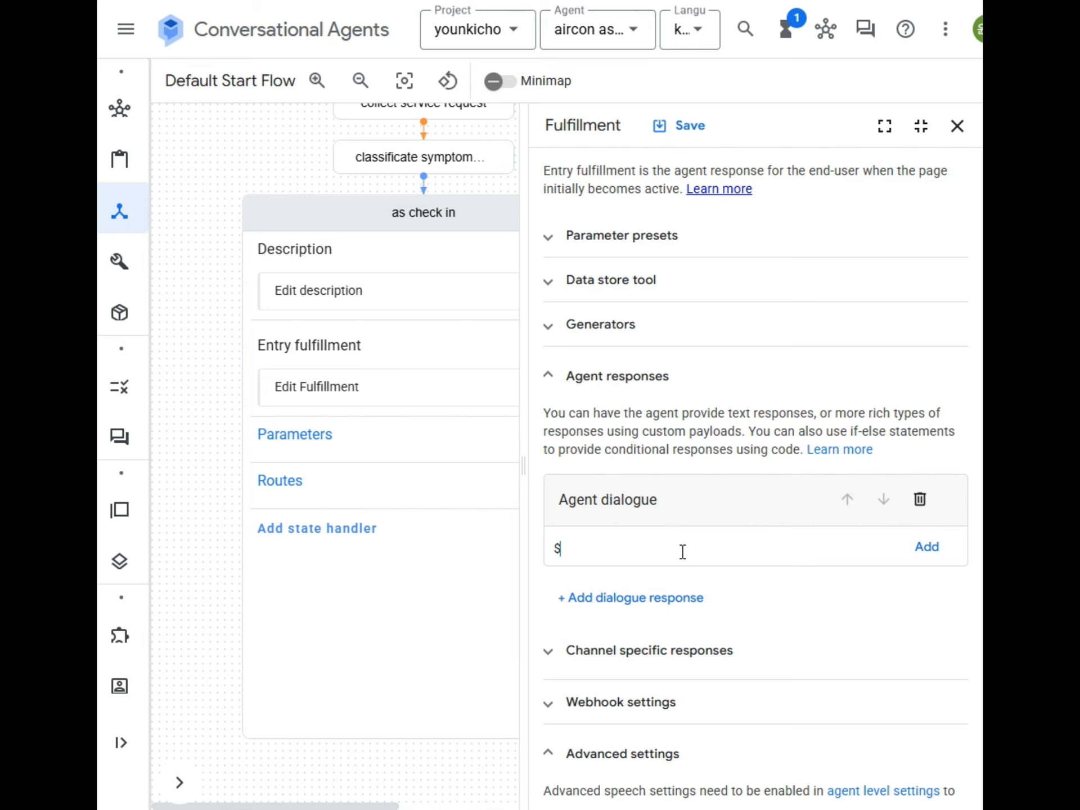
{"action": "type", "text": "ㄴㄷ"}
{"action": "key", "text": "BackSpace"}
{"action": "key", "text": "BackSpace"}
{"action": "key", "text": "Return"}
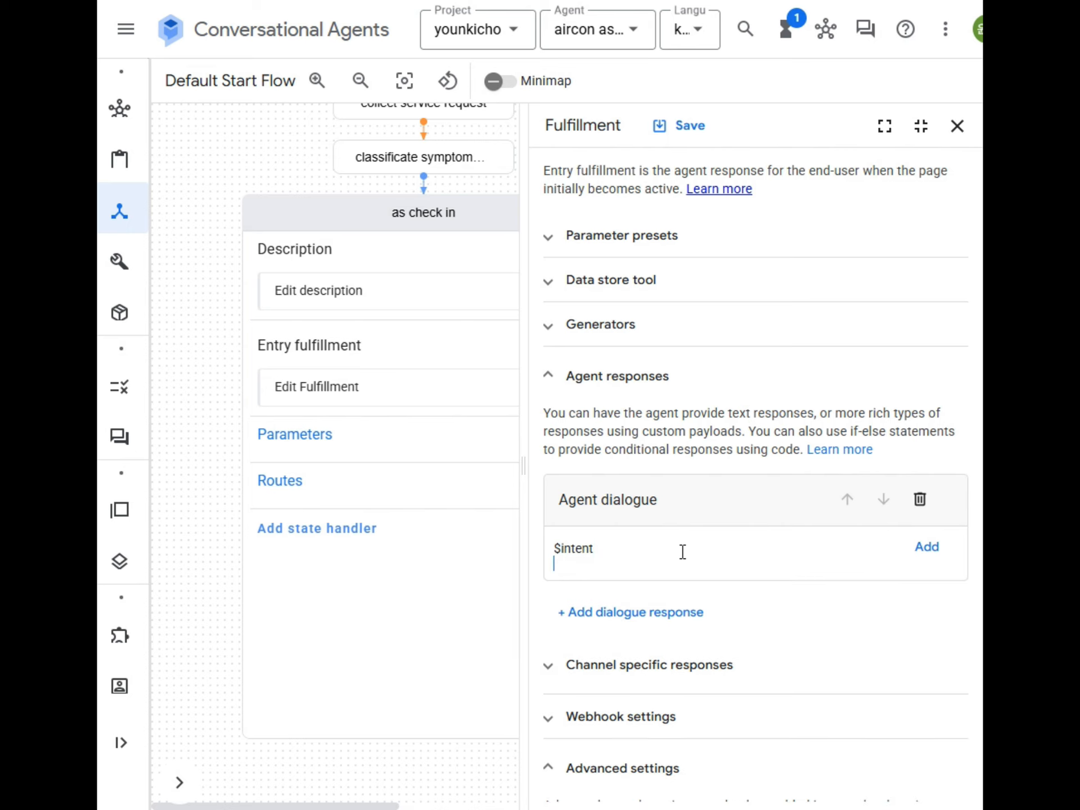
{"action": "type", "text": "$page"}
{"action": "key", "text": "Return"}
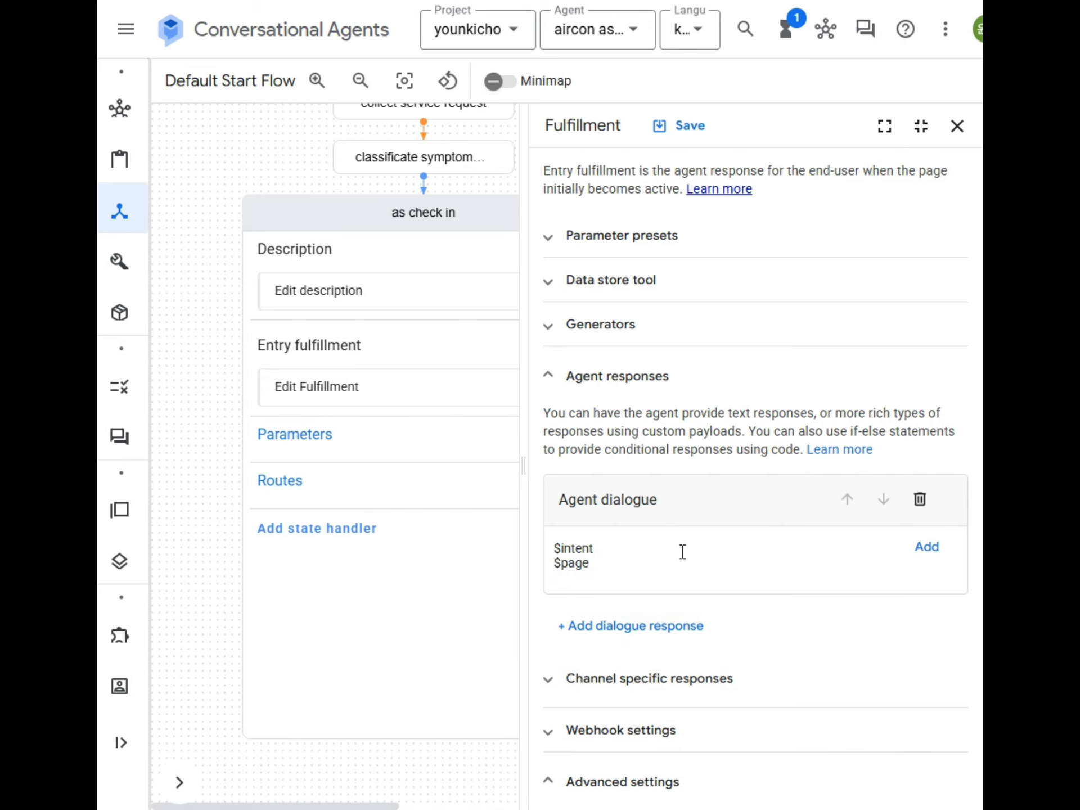
{"action": "type", "text": "$session"}
Step: Append .params to each of the three dialogue lines
{"action": "type", "text": "rma"}
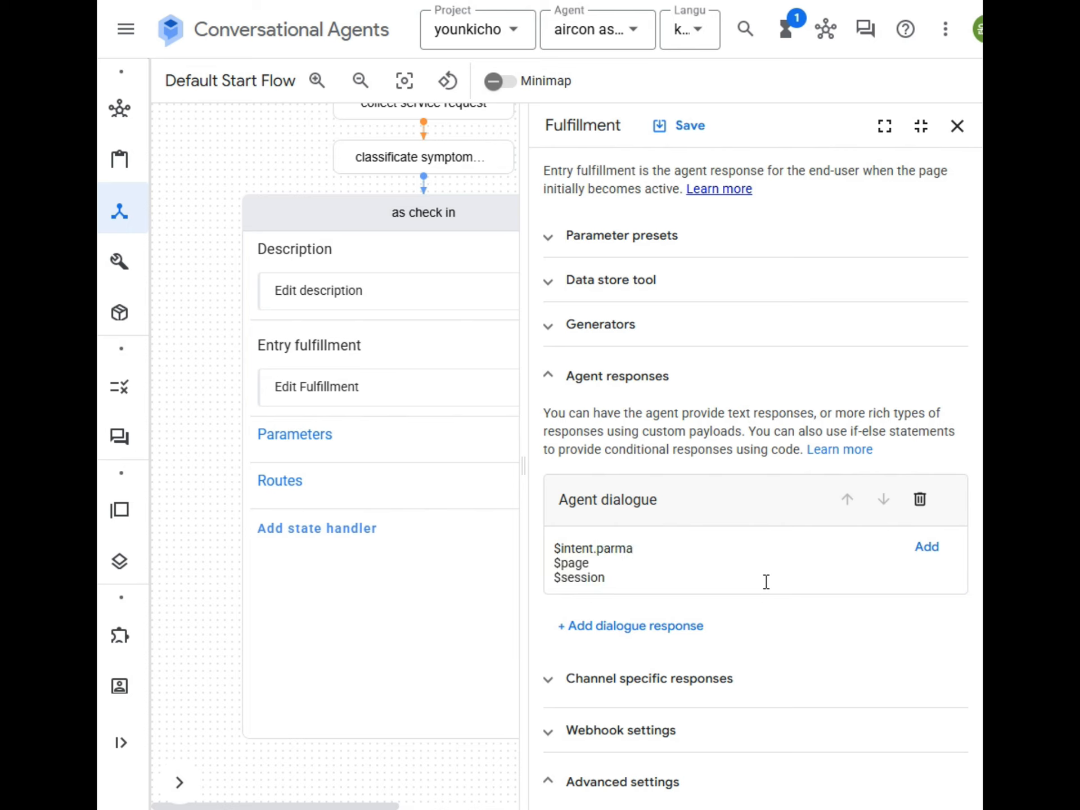
{"action": "key", "text": "BackSpace"}
{"action": "key", "text": "BackSpace"}
{"action": "type", "text": "a"}
{"action": "key", "text": "shift+Left"}
{"action": "key", "text": "shift+Left"}
{"action": "key", "text": "shift+Left"}
{"action": "key", "text": "shift+Left"}
{"action": "key", "text": "shift+Left"}
{"action": "key", "text": "shift+Left"}
{"action": "key", "text": "ctrl+c"}
{"action": "key", "text": "Down"}
{"action": "key", "text": "ctrl+v"}
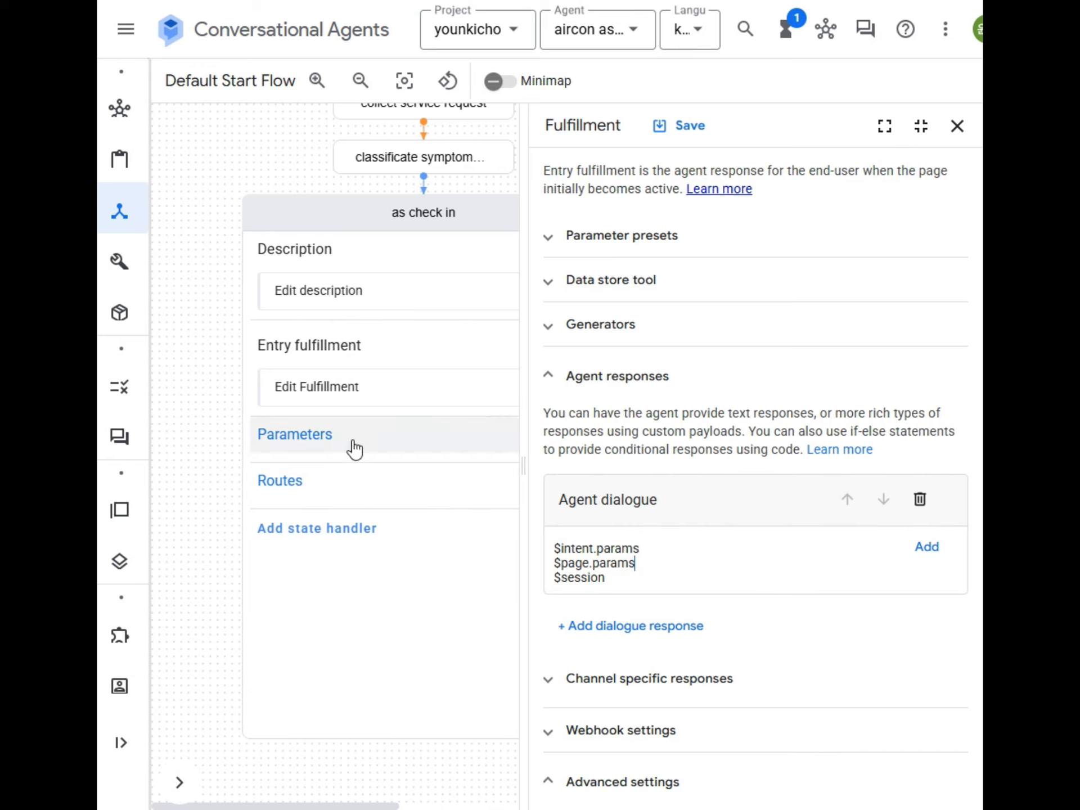
{"action": "left_click", "coordinate": [617, 579]}
{"action": "key", "text": "ctrl+v"}
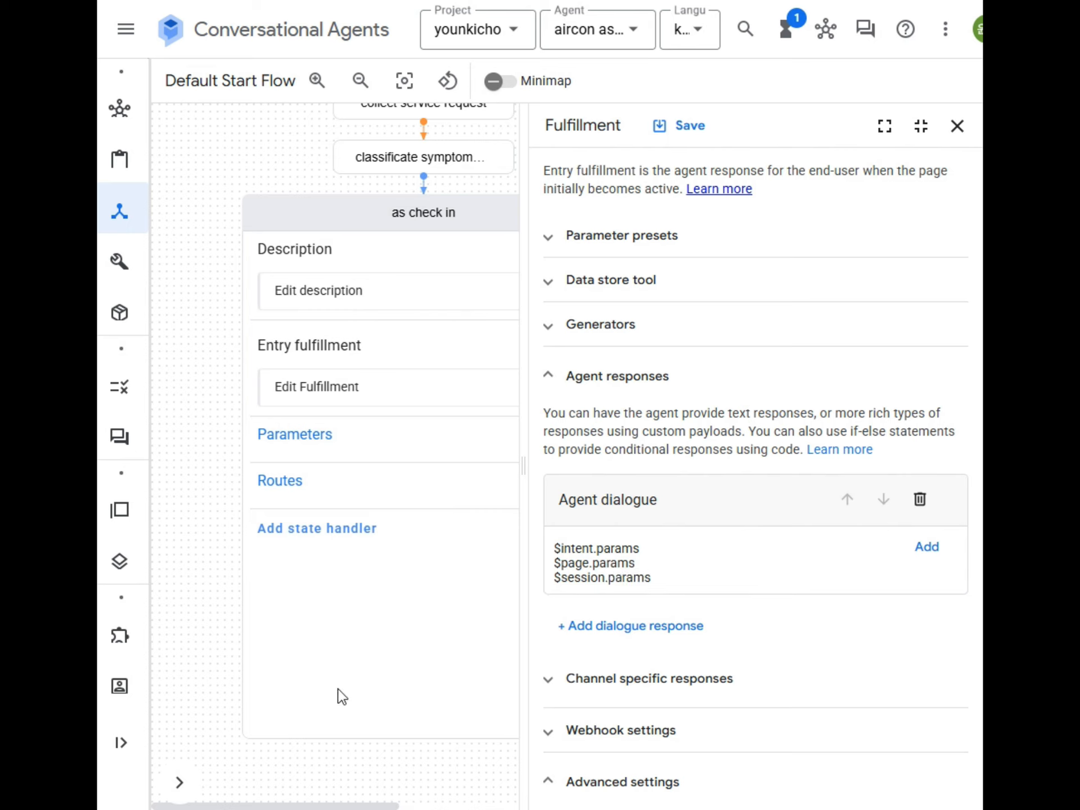
{"action": "left_click", "coordinate": [650, 550]}
Step: Append .symptoms to the $intent.params, $page.params and $session.params lines
{"action": "type", "text": ".symptom"}
{"action": "key", "text": "shift+Left"}
{"action": "key", "text": "shift+Left"}
{"action": "key", "text": "shift+Left"}
{"action": "key", "text": "shift+Left"}
{"action": "key", "text": "shift+Left"}
{"action": "key", "text": "shift+Left"}
{"action": "key", "text": "shift+Left"}
{"action": "key", "text": "shift+Left"}
{"action": "key", "text": "shift+Left"}
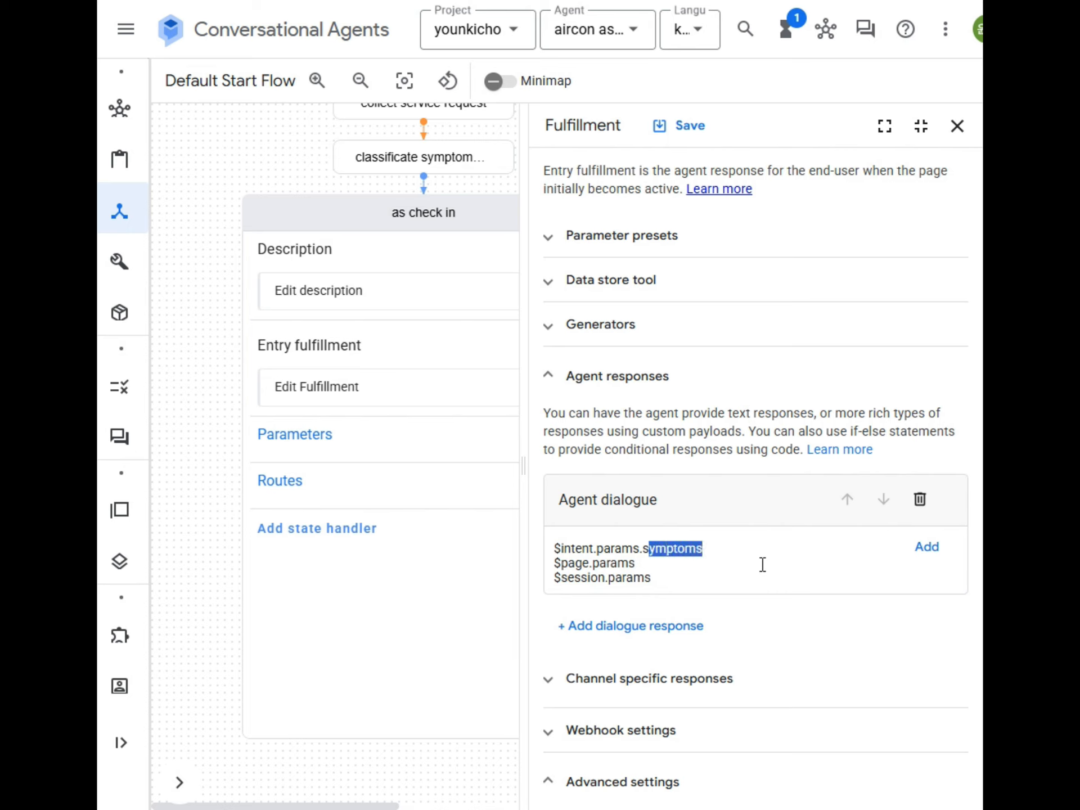
{"action": "key", "text": "ctrl+c"}
{"action": "left_click", "coordinate": [762, 564]}
{"action": "key", "text": "ctrl+v"}
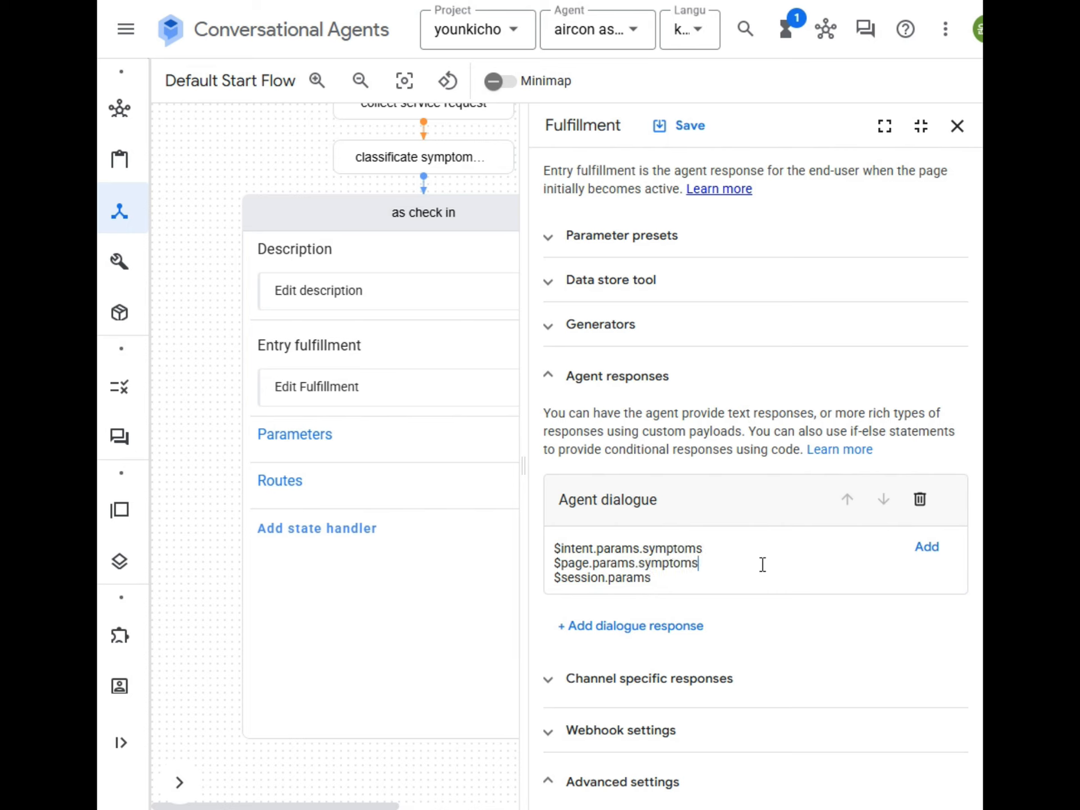
{"action": "key", "text": "Down"}
{"action": "key", "text": "ctrl+v"}
Step: Save the as check in page's entry fulfillment and reopen the simulator
{"action": "left_click", "coordinate": [710, 620]}
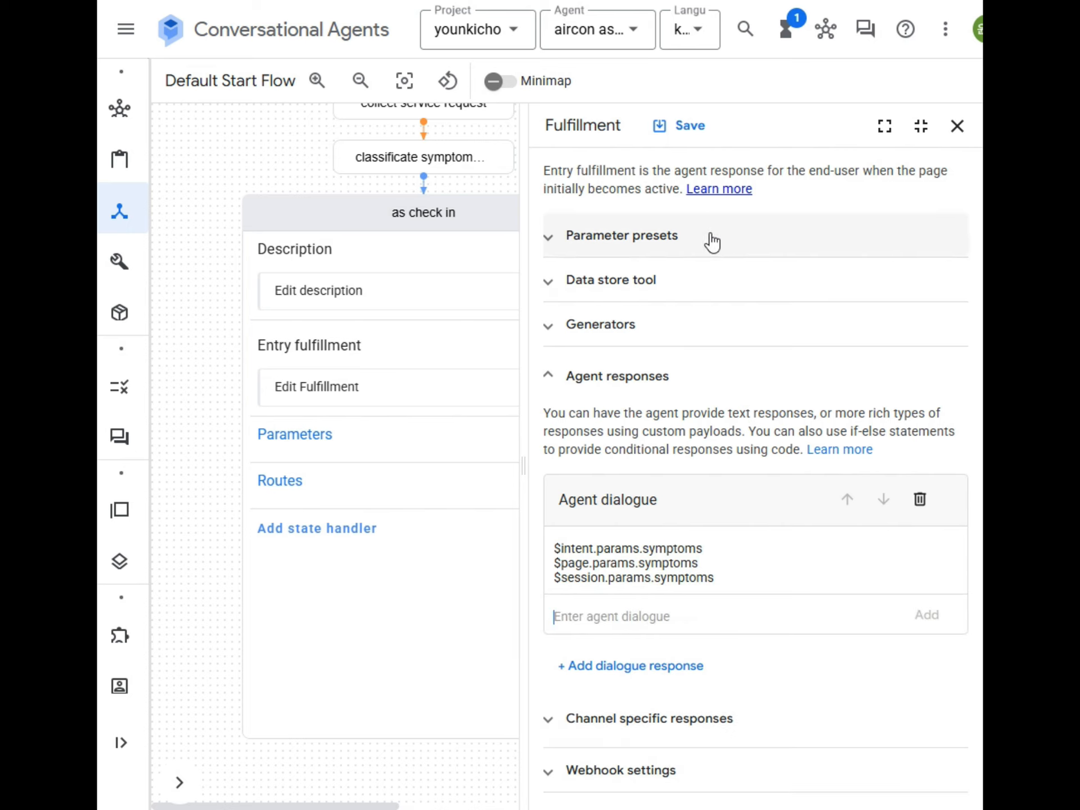
{"action": "left_click", "coordinate": [690, 127]}
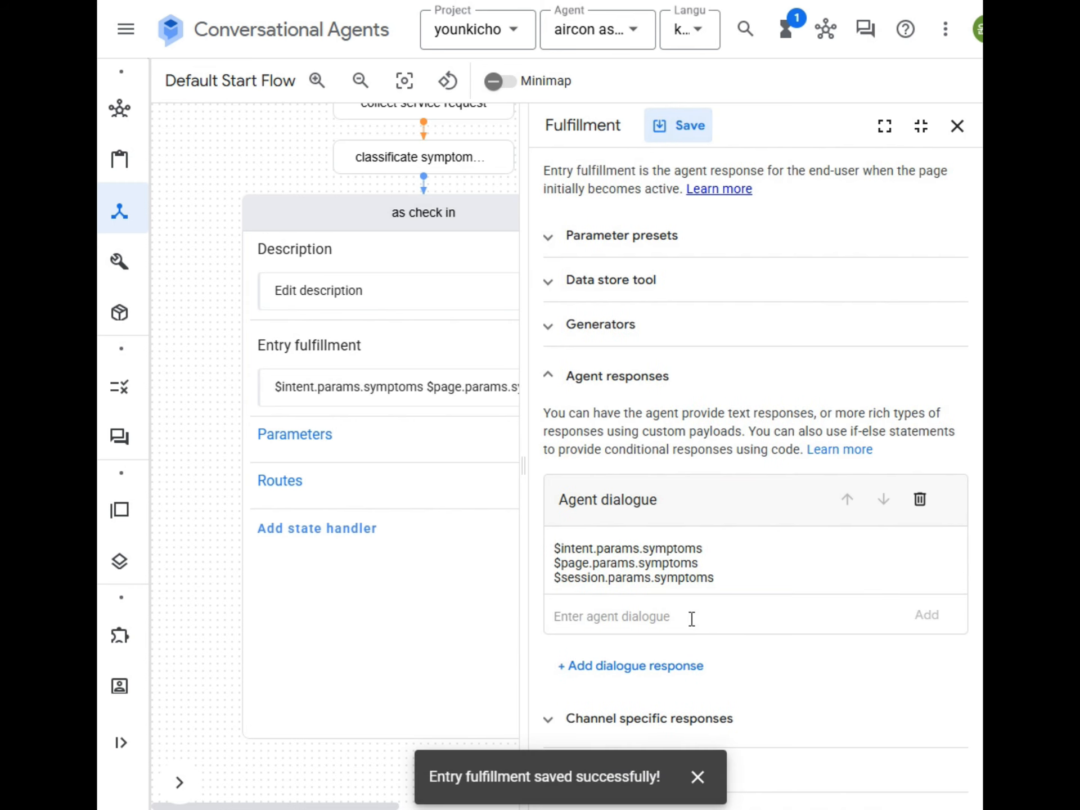
{"action": "left_click", "coordinate": [693, 777]}
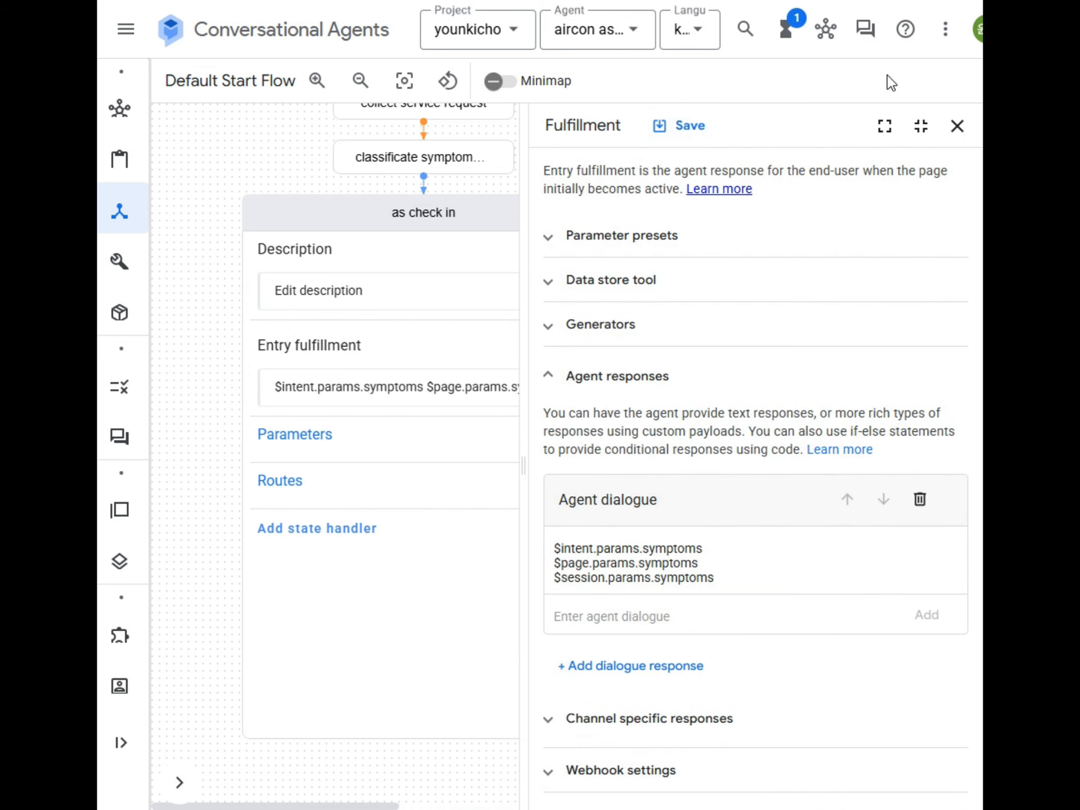
{"action": "left_click", "coordinate": [865, 29]}
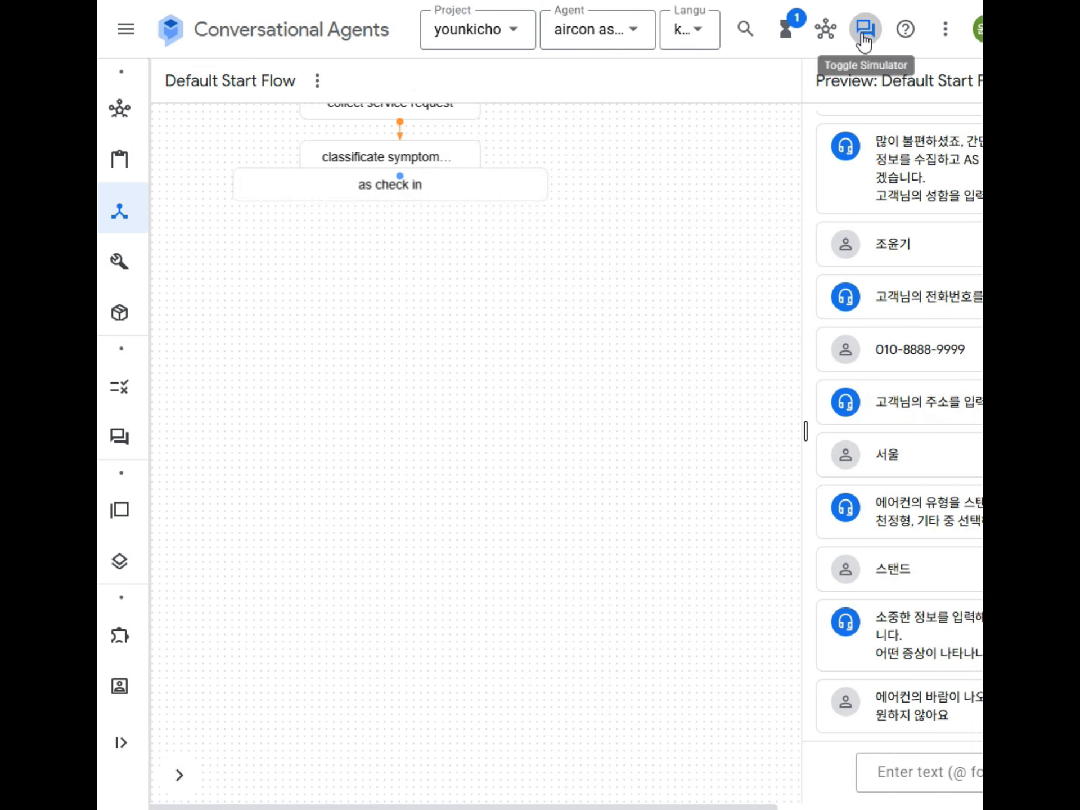
Step: Send the test message 'dd' in the simulator
{"action": "left_click", "coordinate": [895, 784]}
{"action": "type", "text": "dd"}
{"action": "key", "text": "Return"}
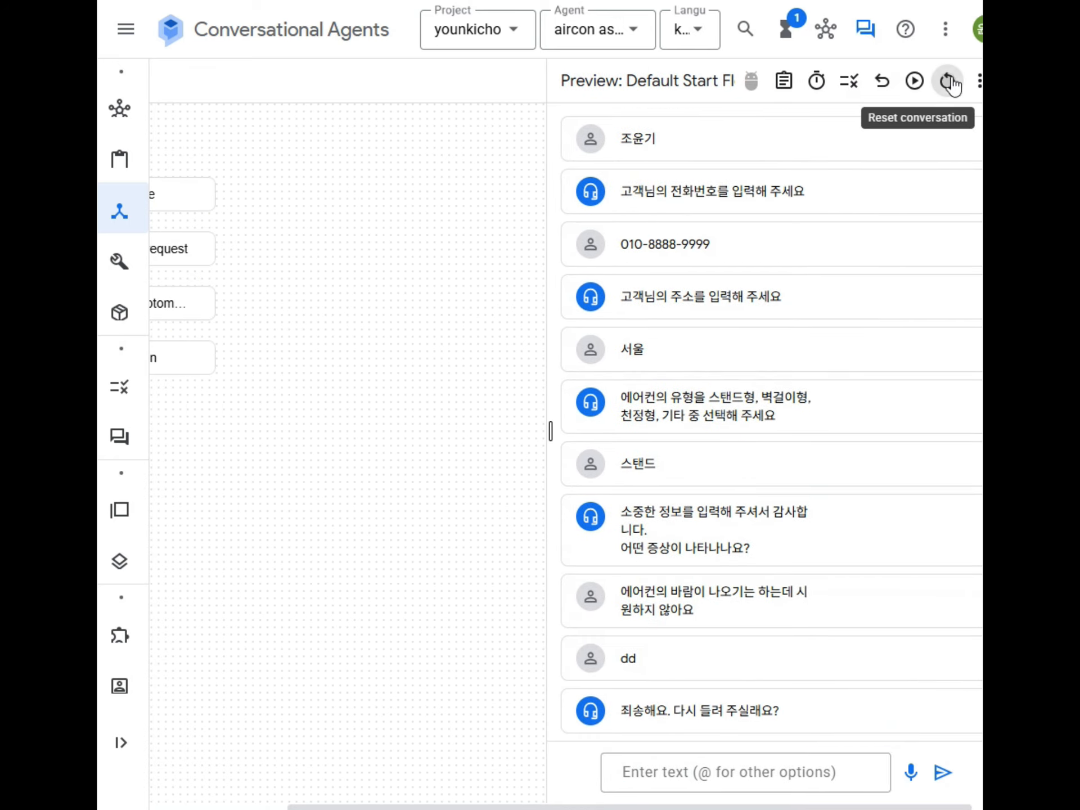
Step: Reset the conversation and send 안녕하세요, the customer's name, a phone number, 서울 and 스탠드
{"action": "left_click", "coordinate": [948, 85]}
{"action": "left_click", "coordinate": [707, 762]}
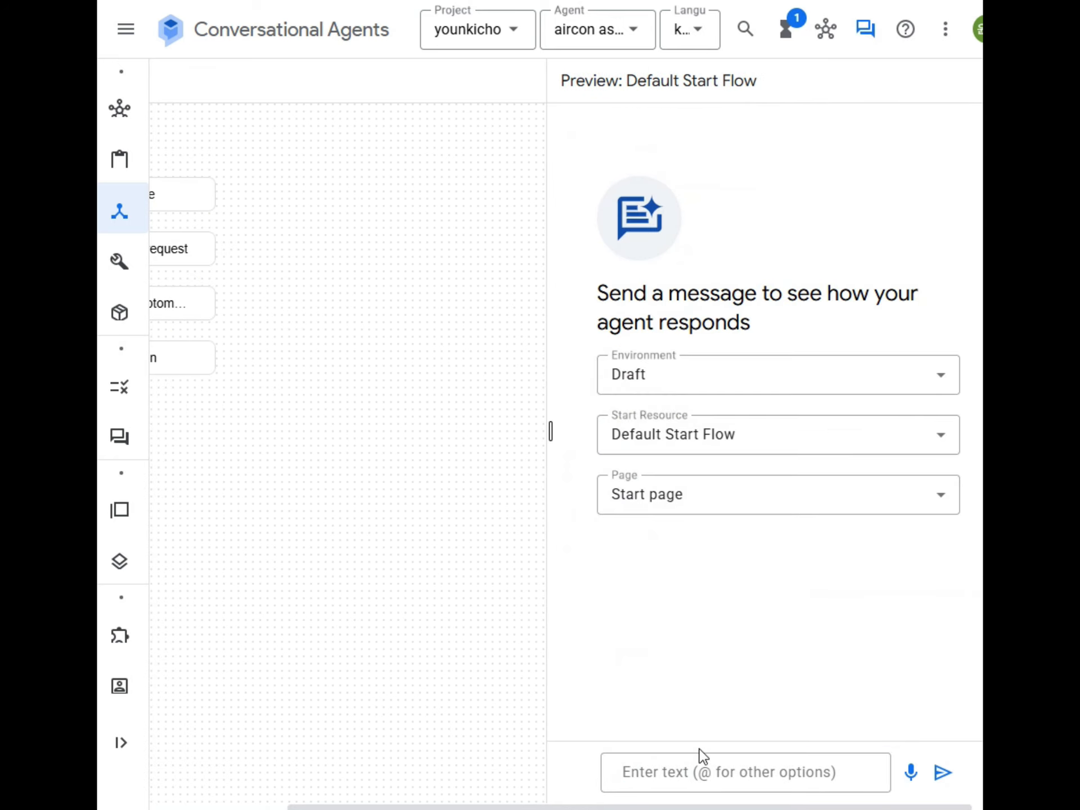
{"action": "type", "text": "안녕하세요"}
{"action": "key", "text": "Return"}
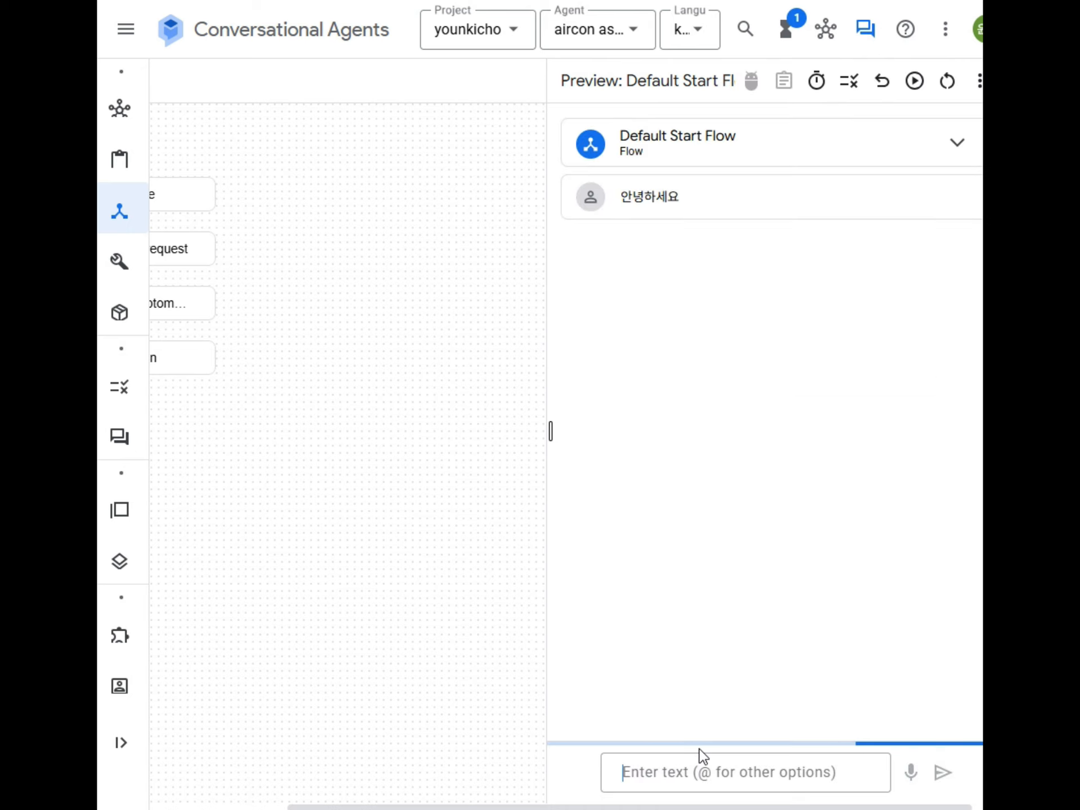
{"action": "key", "text": "Return"}
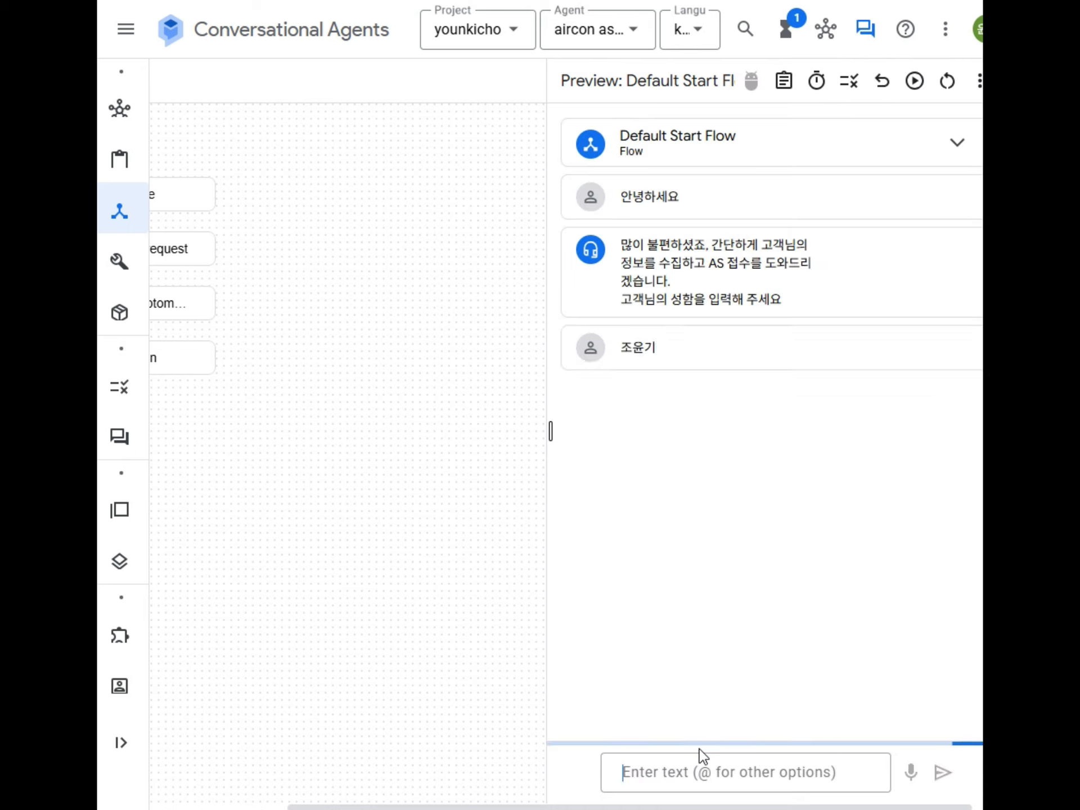
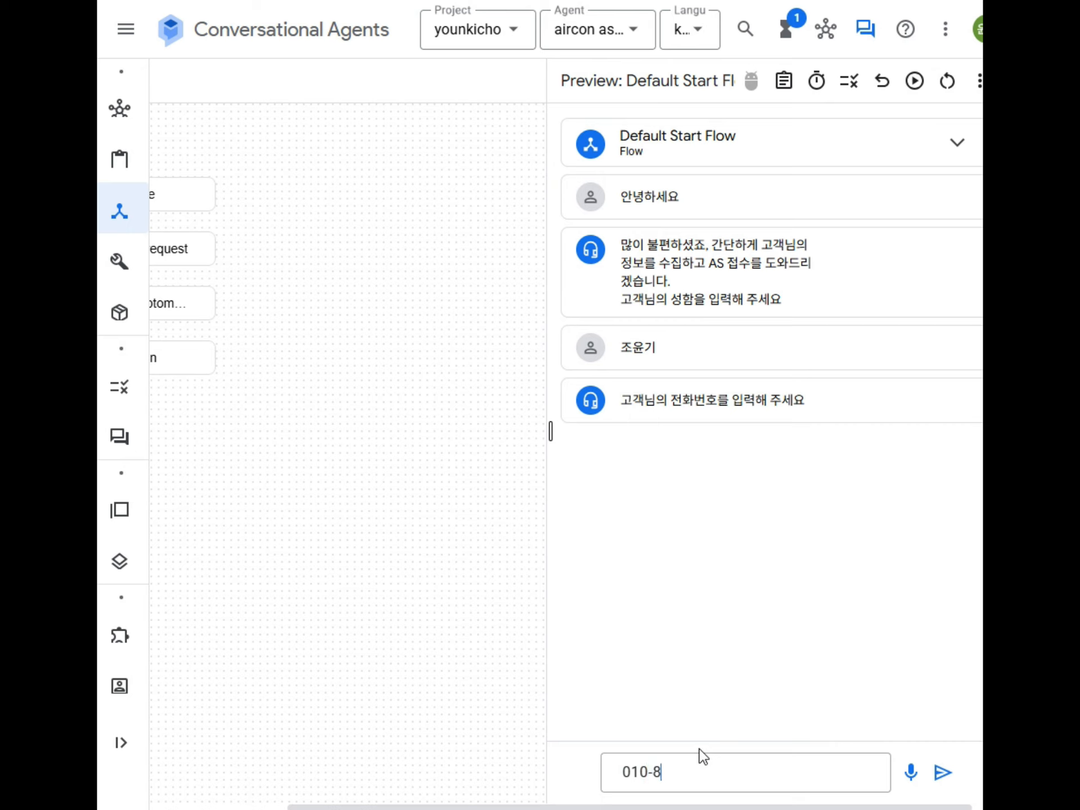
{"action": "key", "text": "Return"}
{"action": "type", "text": "서울"}
{"action": "key", "text": "Return"}
{"action": "type", "text": "스"}
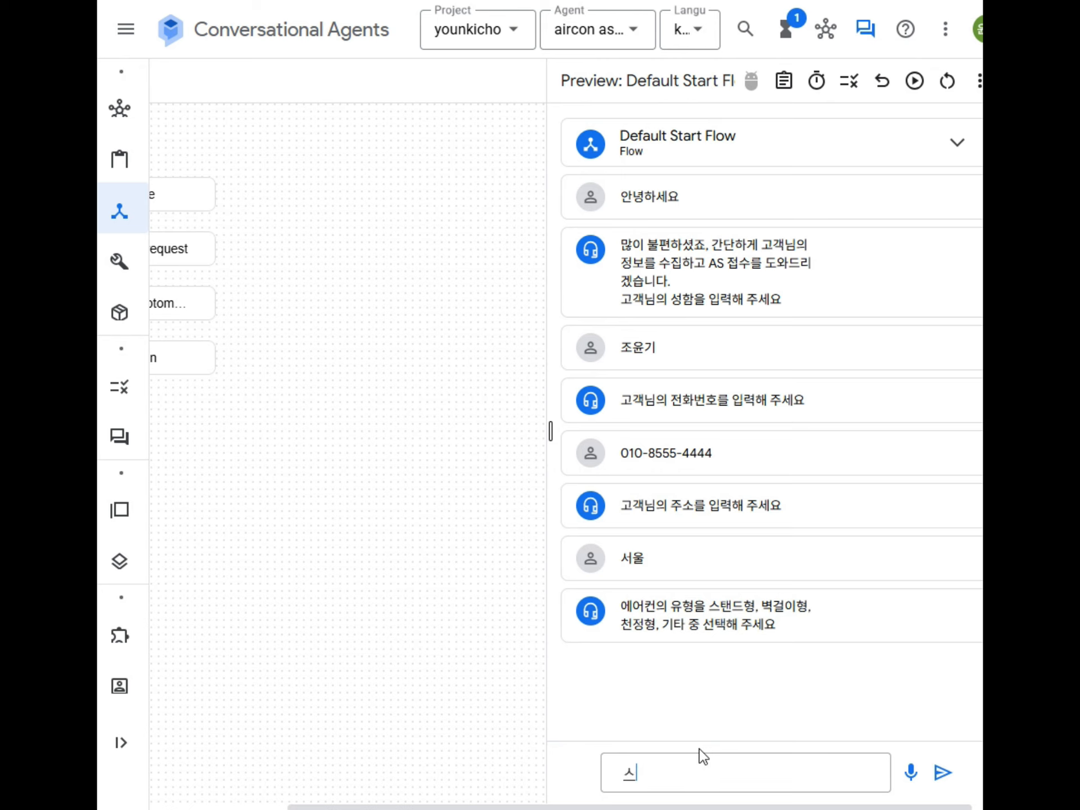
{"action": "type", "text": "탠드"}
{"action": "key", "text": "Return"}
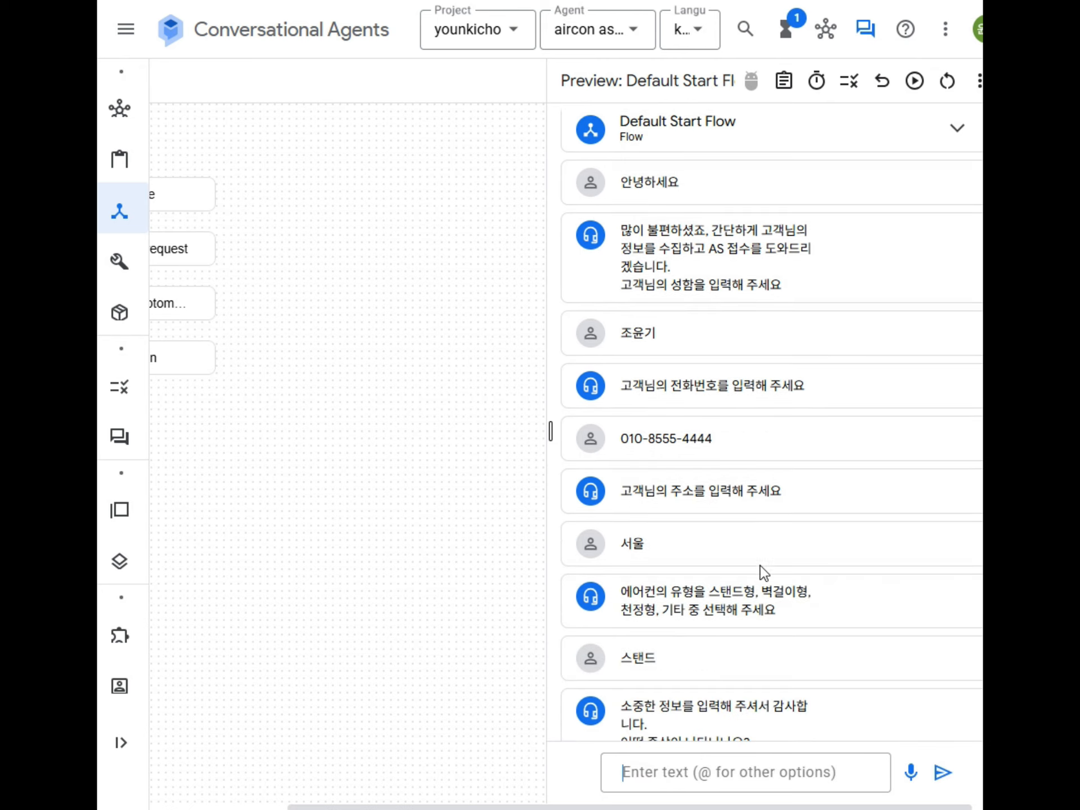
Step: Send the symptom message '에어컨 바람이 시원하지 않아요?' to the agent
{"action": "scroll", "coordinate": [755, 584], "scroll_direction": "down", "scroll_amount": 1}
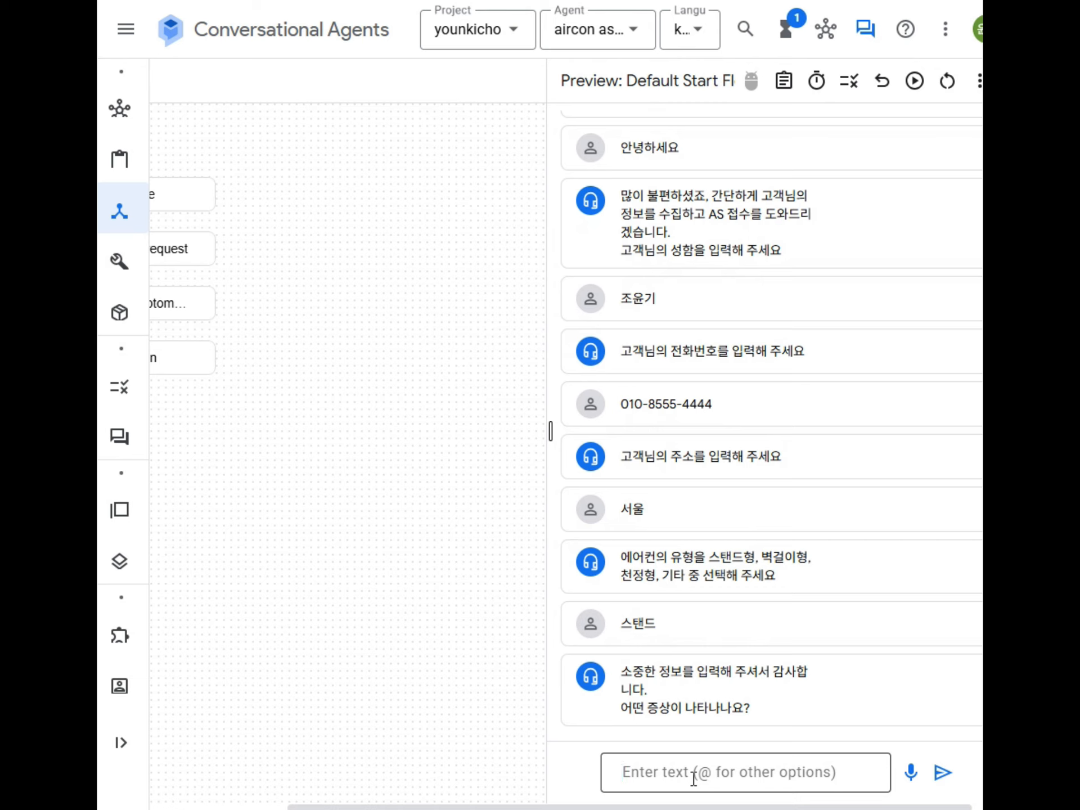
{"action": "type", "text": "에"}
{"action": "type", "text": "어컨 비"}
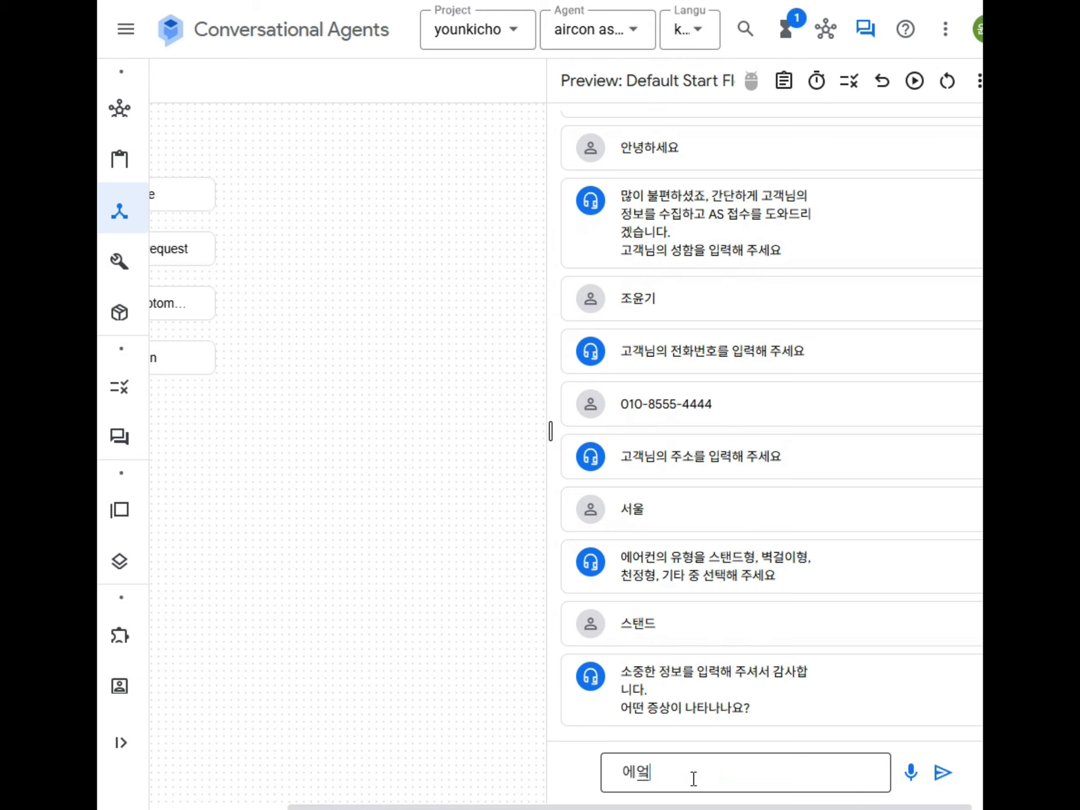
{"action": "key", "text": "BackSpace"}
{"action": "type", "text": "바람이 ㅅ5 ㅣ뒤"}
{"action": "key", "text": "BackSpace"}
{"action": "key", "text": "BackSpace"}
{"action": "key", "text": "BackSpace"}
{"action": "key", "text": "BackSpace"}
{"action": "key", "text": "BackSpace"}
{"action": "type", "text": "시원하지 않아요?"}
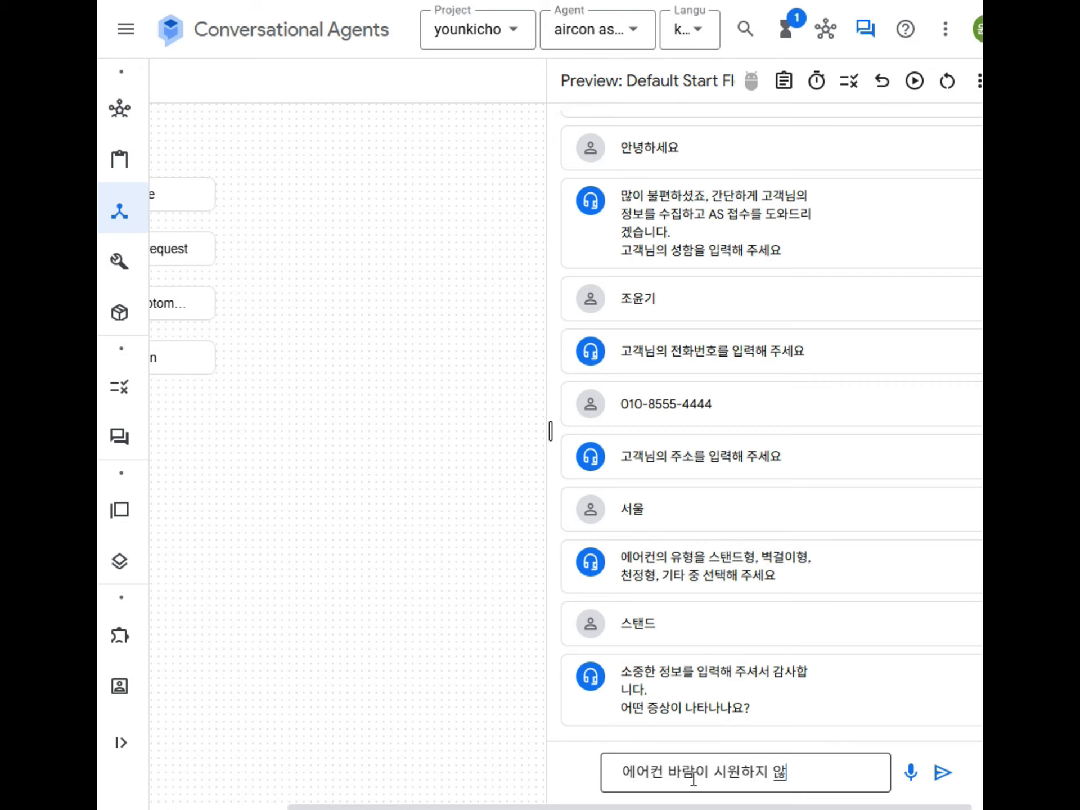
{"action": "key", "text": "Return"}
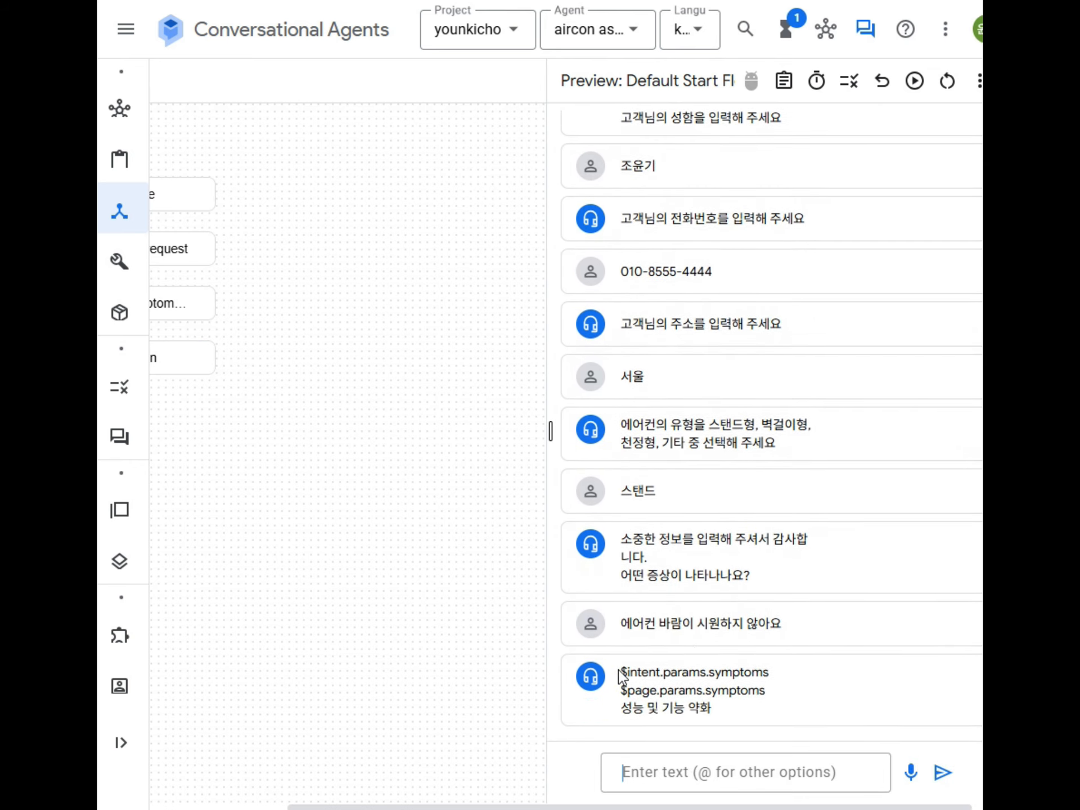
{"action": "left_click_drag", "start_coordinate": [621, 673], "coordinate": [774, 676]}
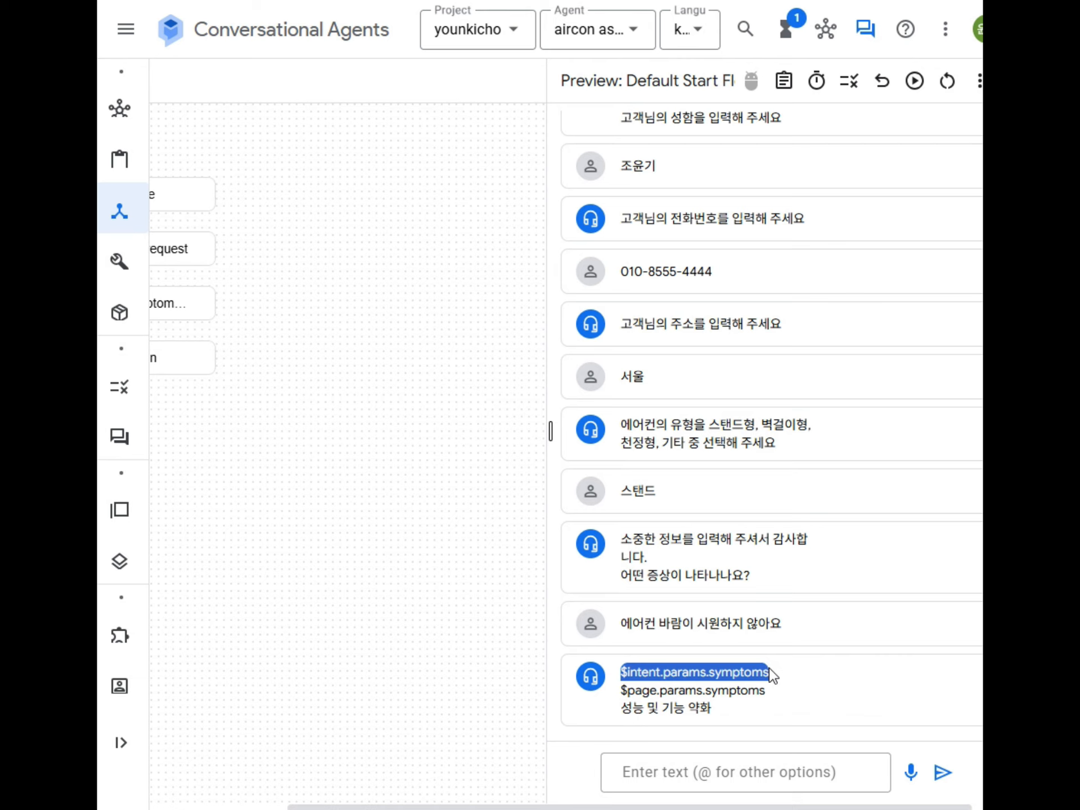
{"action": "mouse_move", "coordinate": [621, 695]}
{"action": "left_mouse_down"}
{"action": "mouse_move", "coordinate": [774, 700]}
{"action": "mouse_move", "coordinate": [621, 720]}
{"action": "left_mouse_up"}
{"action": "left_click", "coordinate": [715, 719]}
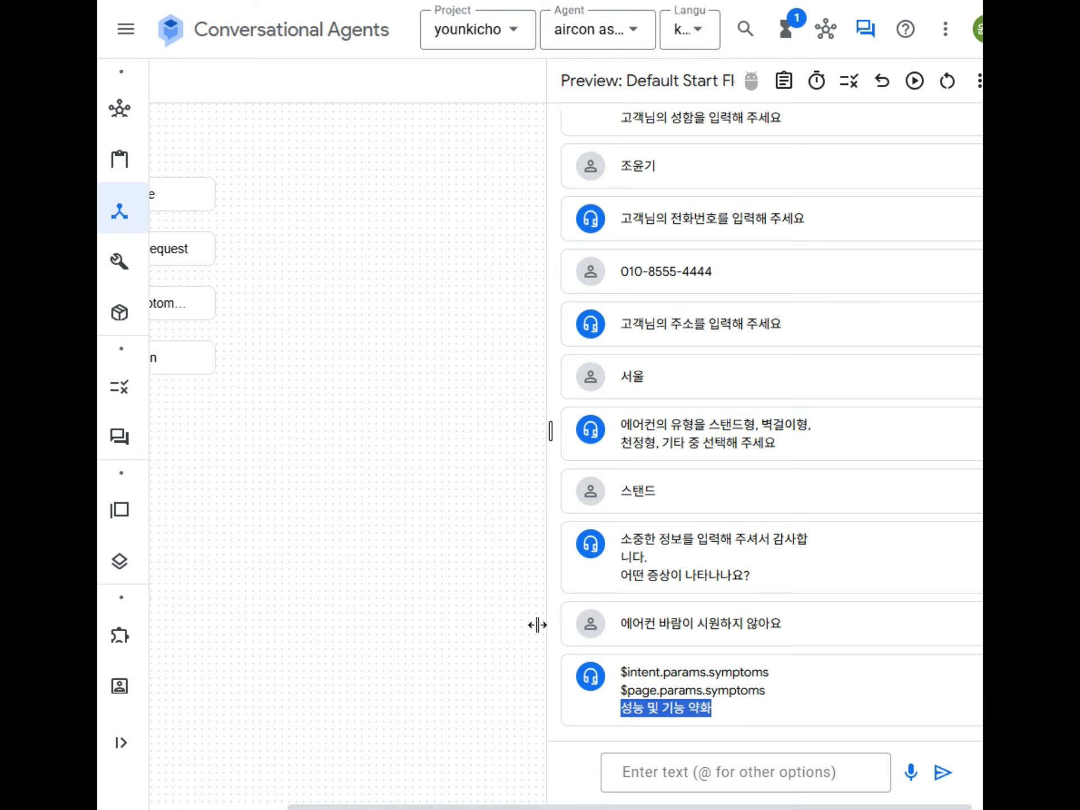
{"action": "double_click", "coordinate": [741, 691]}
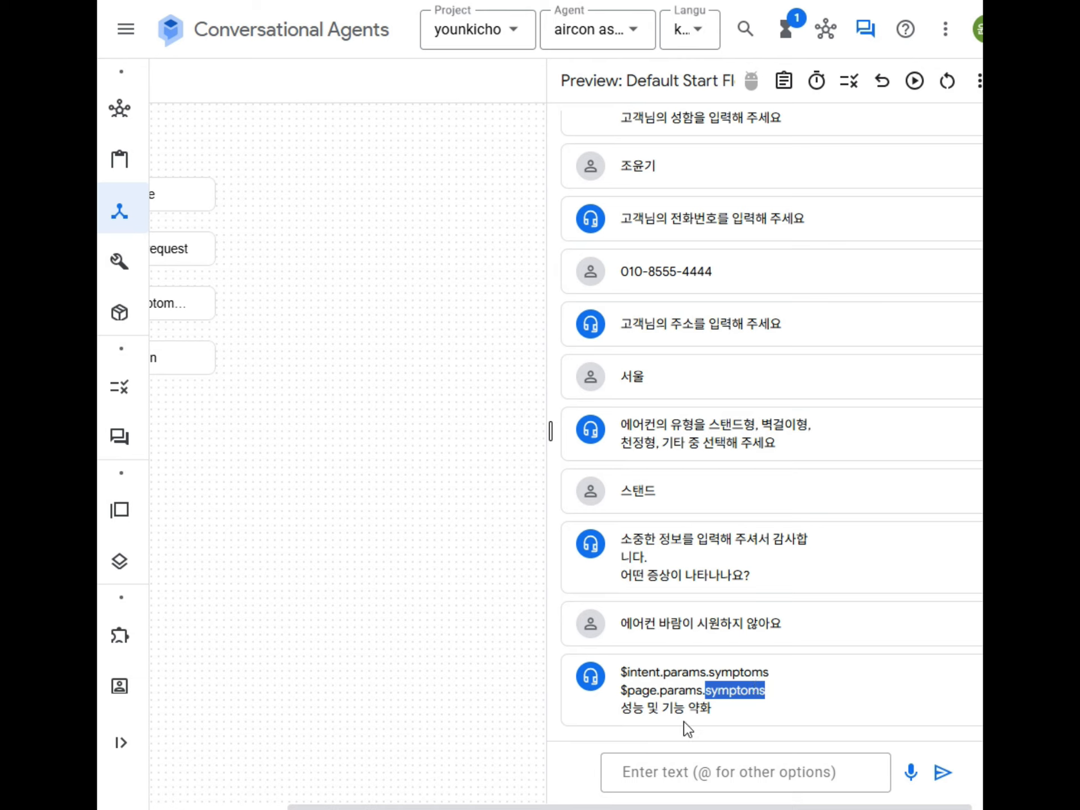
{"action": "left_click", "coordinate": [653, 691]}
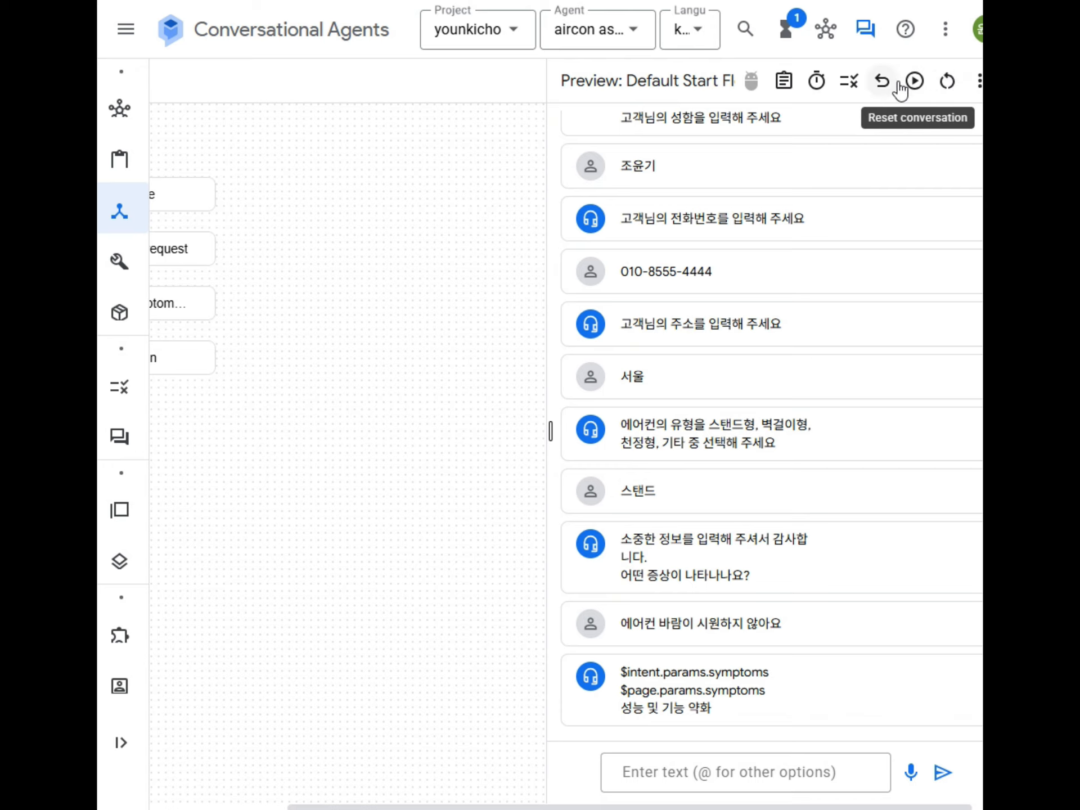
Step: Restart the simulator conversation and send the greeting, customer's name, phone number, 서울 and 스탠드
{"action": "left_click", "coordinate": [947, 82]}
{"action": "left_click", "coordinate": [725, 770]}
{"action": "type", "text": "아녕하세요"}
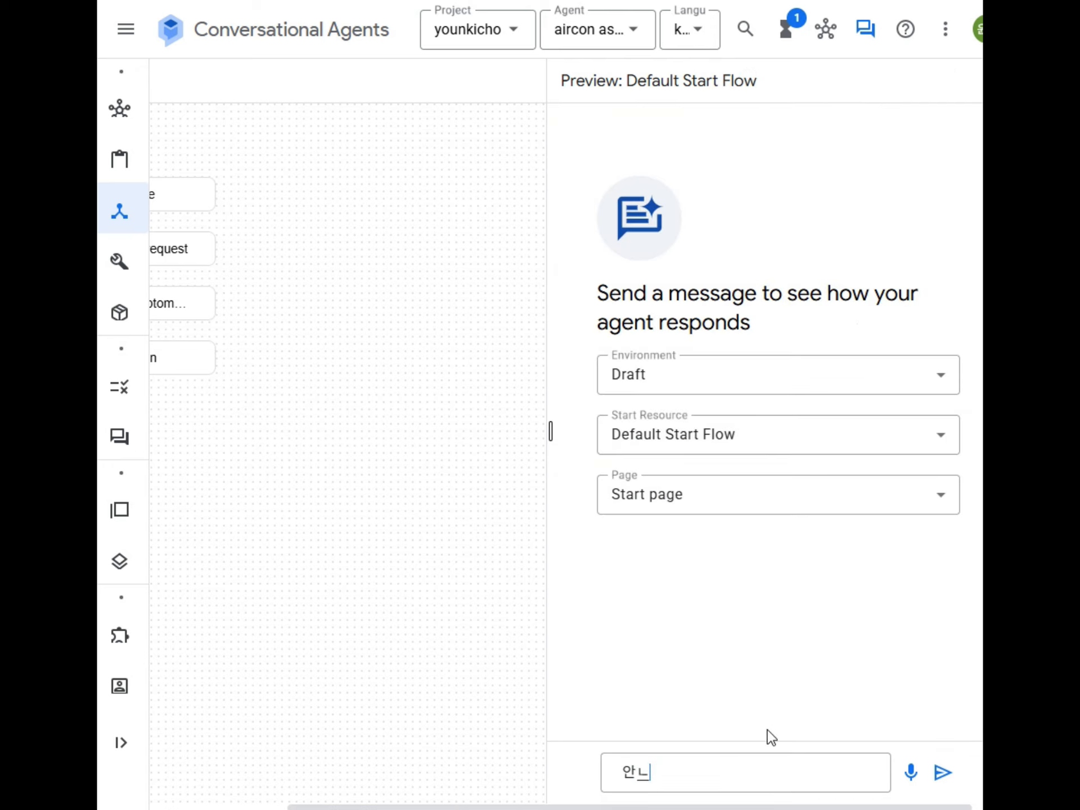
{"action": "key", "text": "Return"}
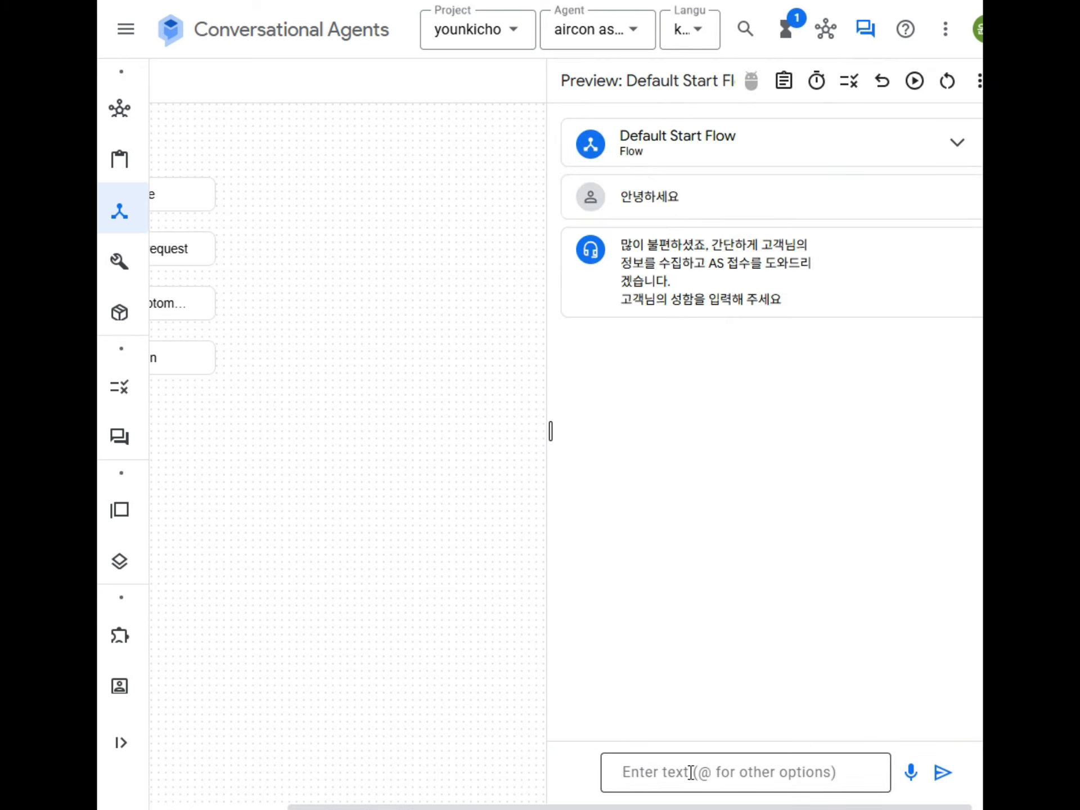
{"action": "key", "text": "Return"}
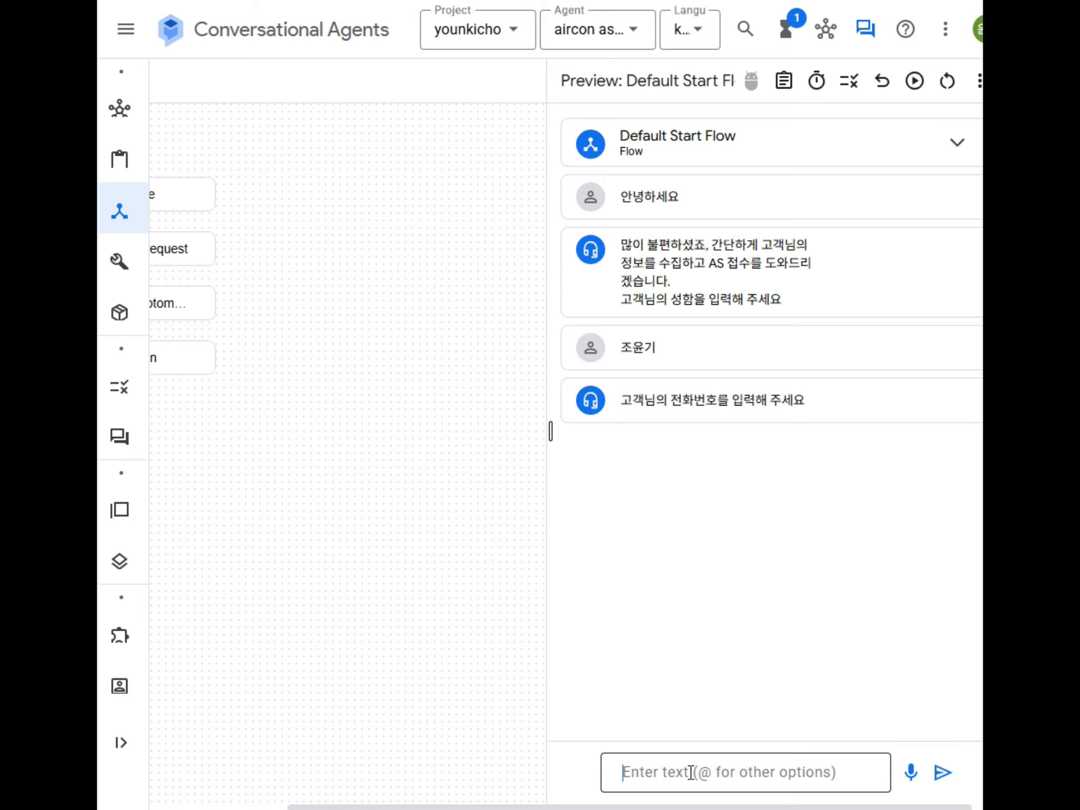
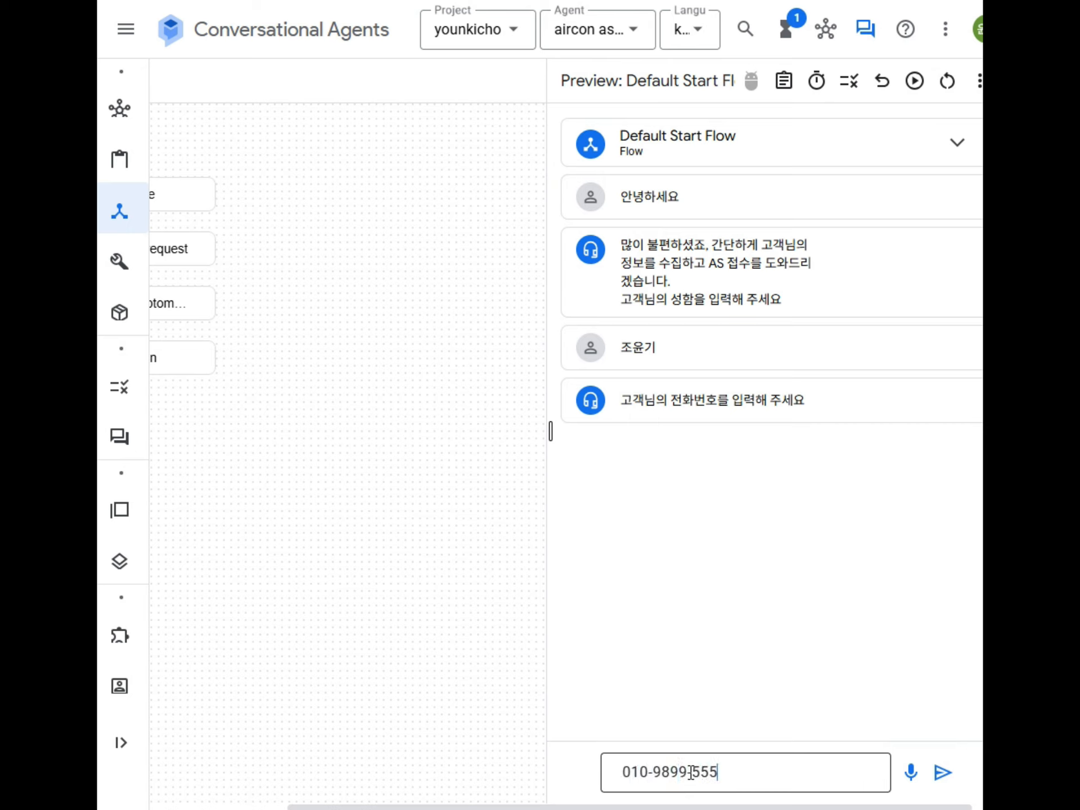
{"action": "key", "text": "Return"}
{"action": "type", "text": "ㅅㅓ울"}
{"action": "key", "text": "Return"}
{"action": "type", "text": "스탠드"}
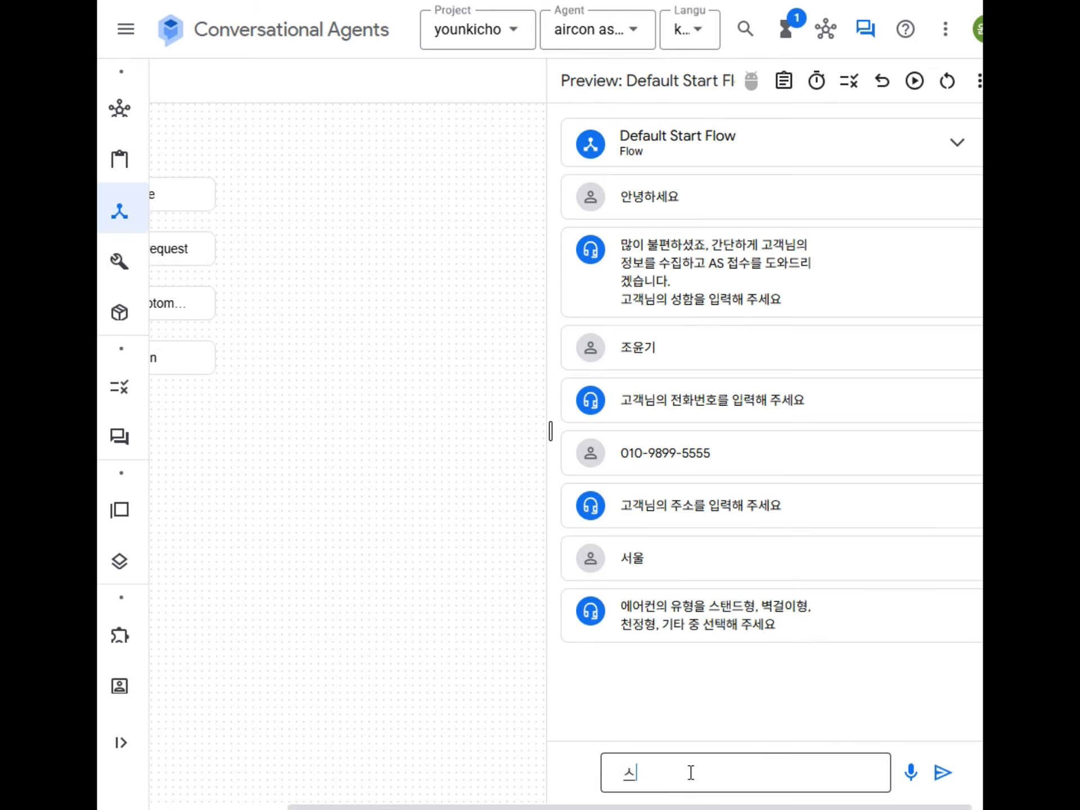
{"action": "key", "text": "Return"}
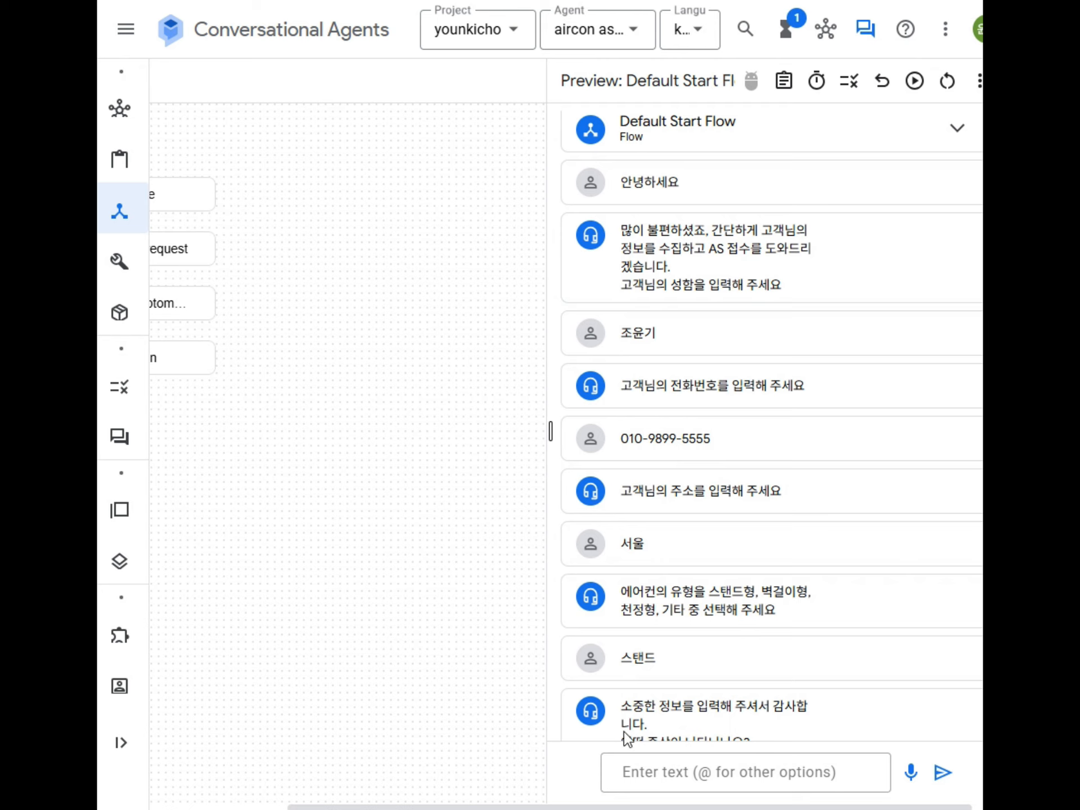
Step: Send the symptom '에어컨 액정이 안켜져요' and highlight its classification in the agent's reply
{"action": "scroll", "coordinate": [793, 658], "scroll_direction": "down", "scroll_amount": 1}
{"action": "left_click", "coordinate": [691, 776]}
{"action": "type", "text": "에어컨 액정이 안켜져요"}
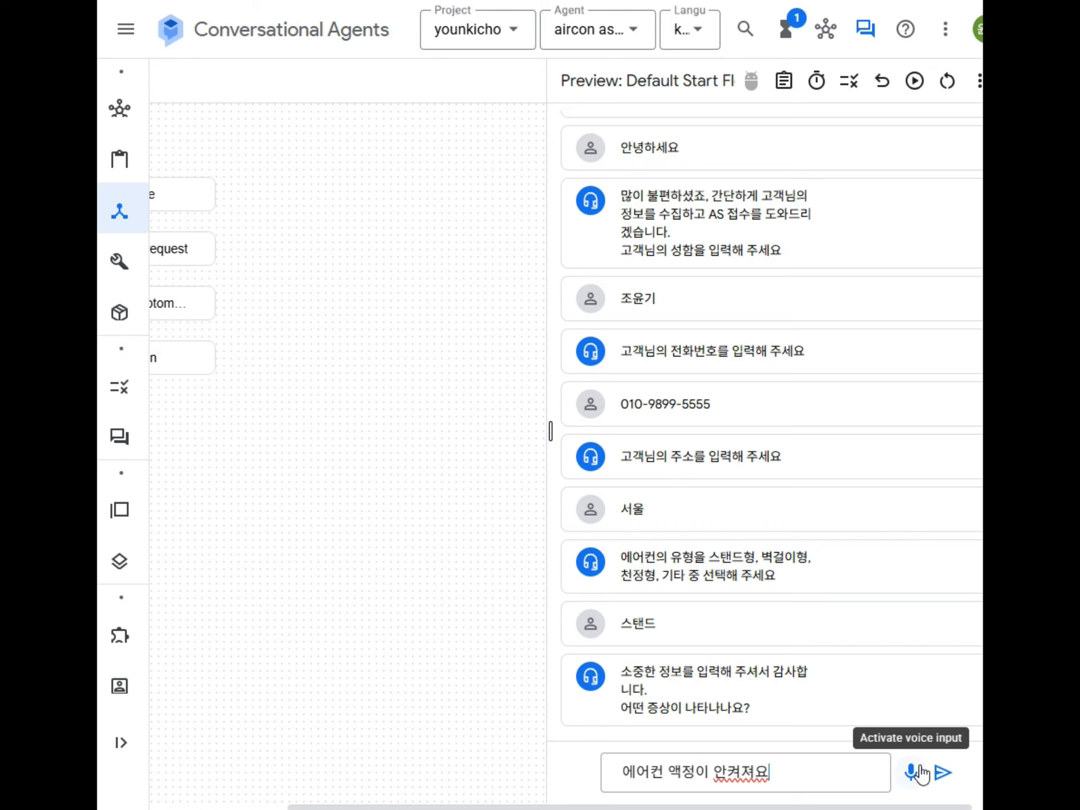
{"action": "key", "text": "Return"}
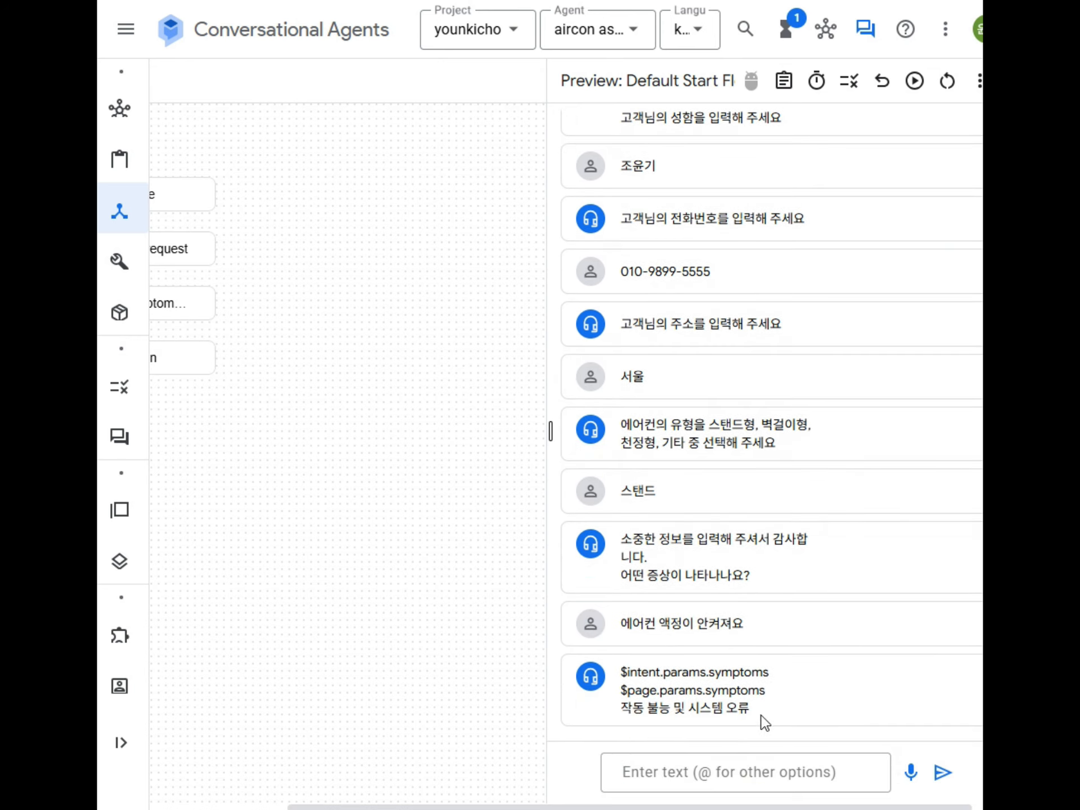
{"action": "left_click_drag", "start_coordinate": [633, 708], "coordinate": [787, 712]}
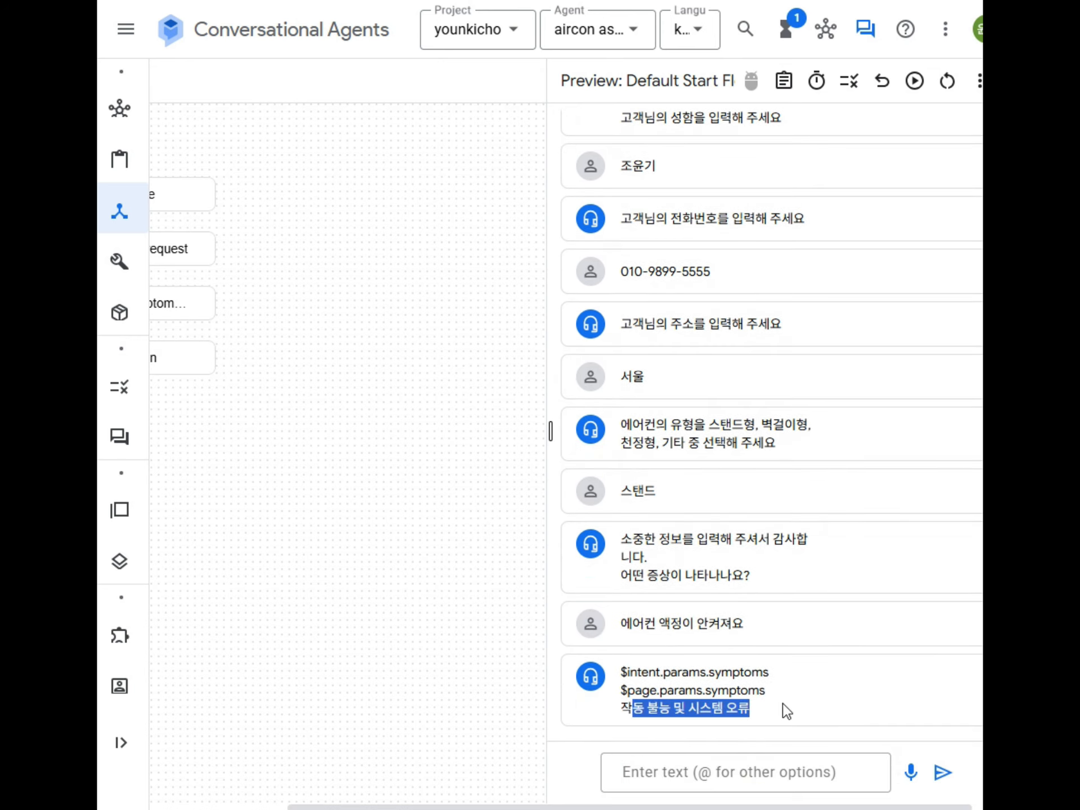
{"action": "scroll", "coordinate": [799, 653], "scroll_direction": "up", "scroll_amount": 3}
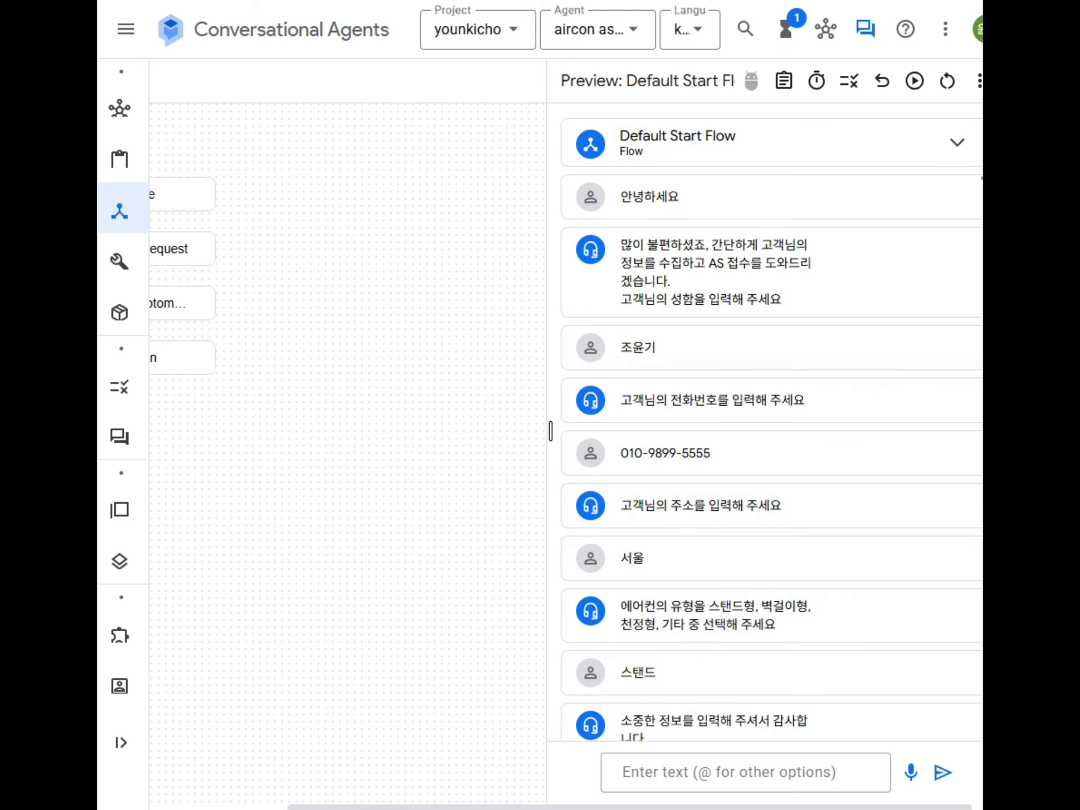
Step: Restart the simulator conversation and send the greeting, customer's name, phone number, 서울 and 스탠드
{"action": "left_click", "coordinate": [948, 81]}
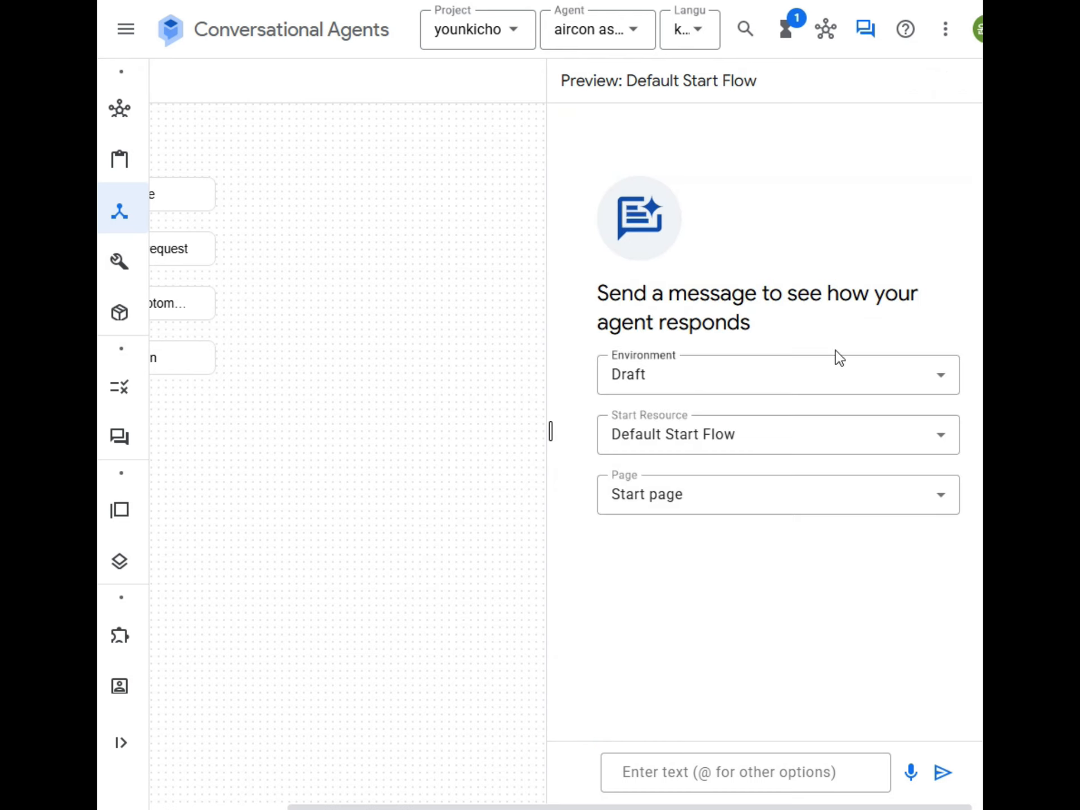
{"action": "left_click", "coordinate": [675, 772]}
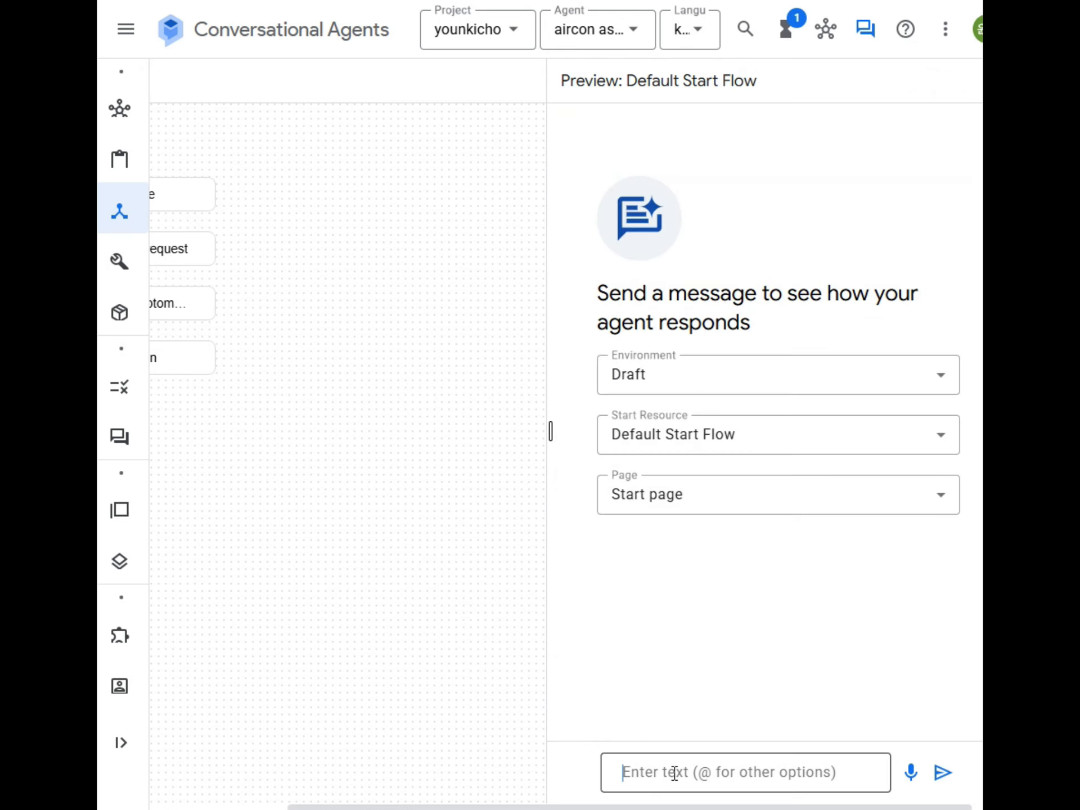
{"action": "type", "text": "안녕해"}
{"action": "type", "text": "세요"}
{"action": "key", "text": "Return"}
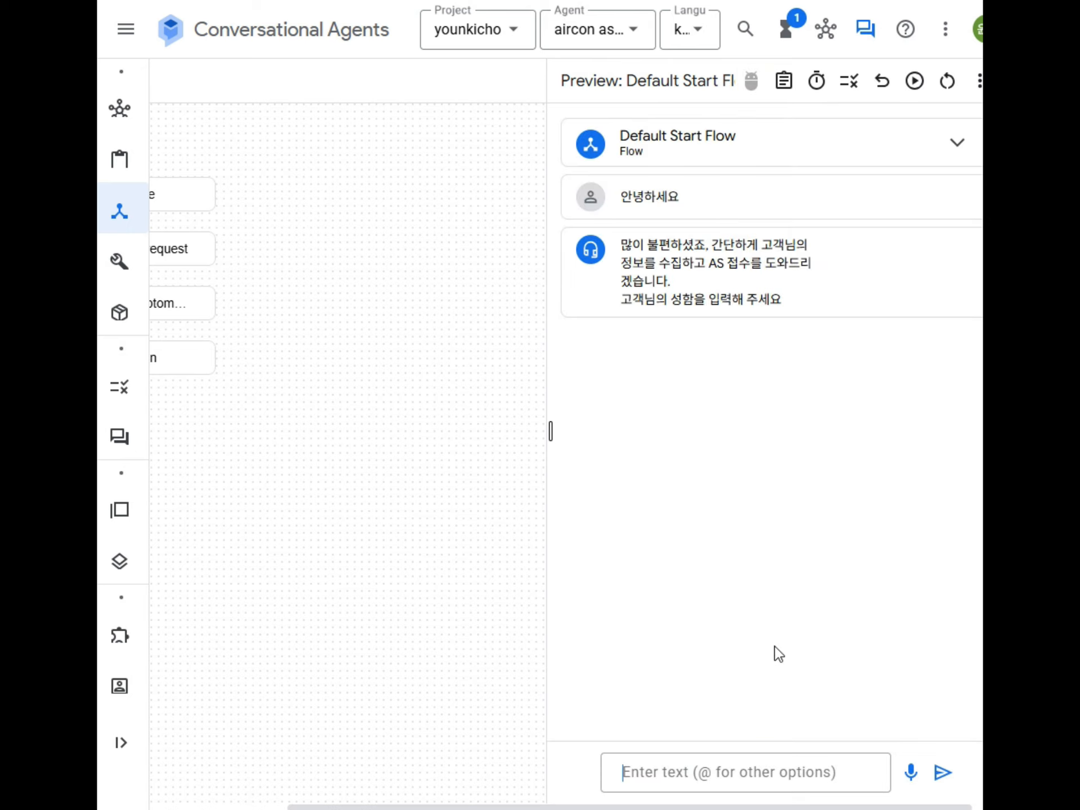
{"action": "key", "text": "Return"}
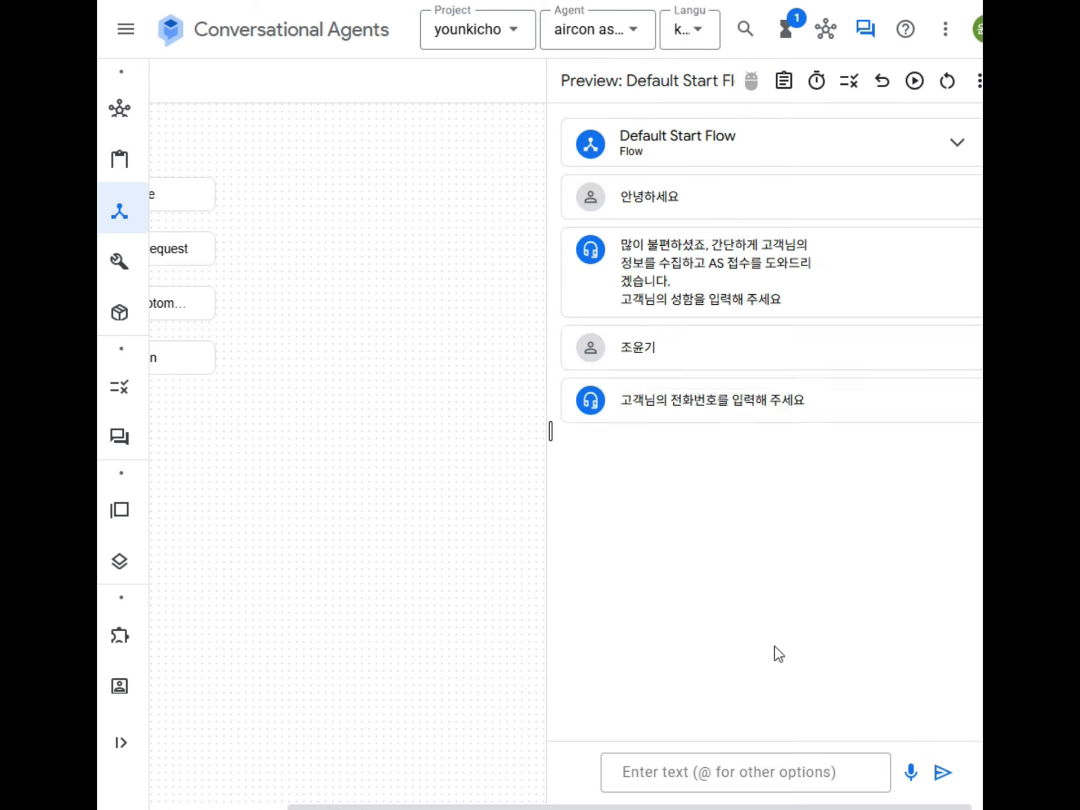
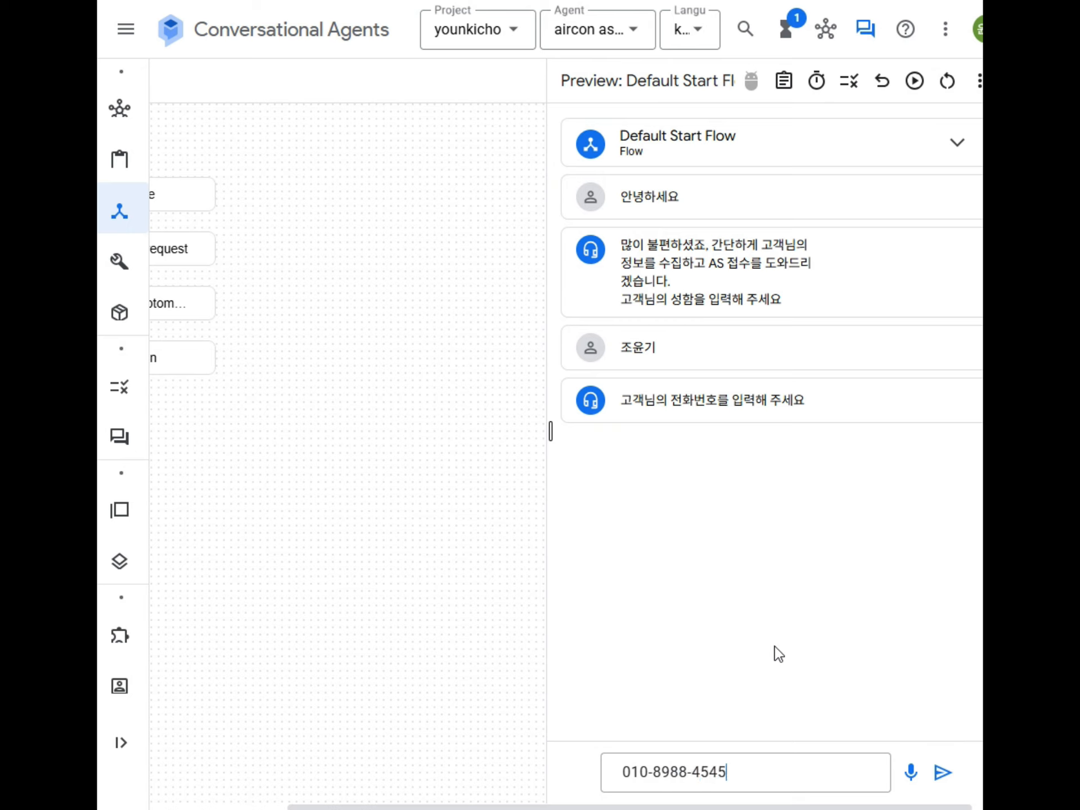
{"action": "key", "text": "Return"}
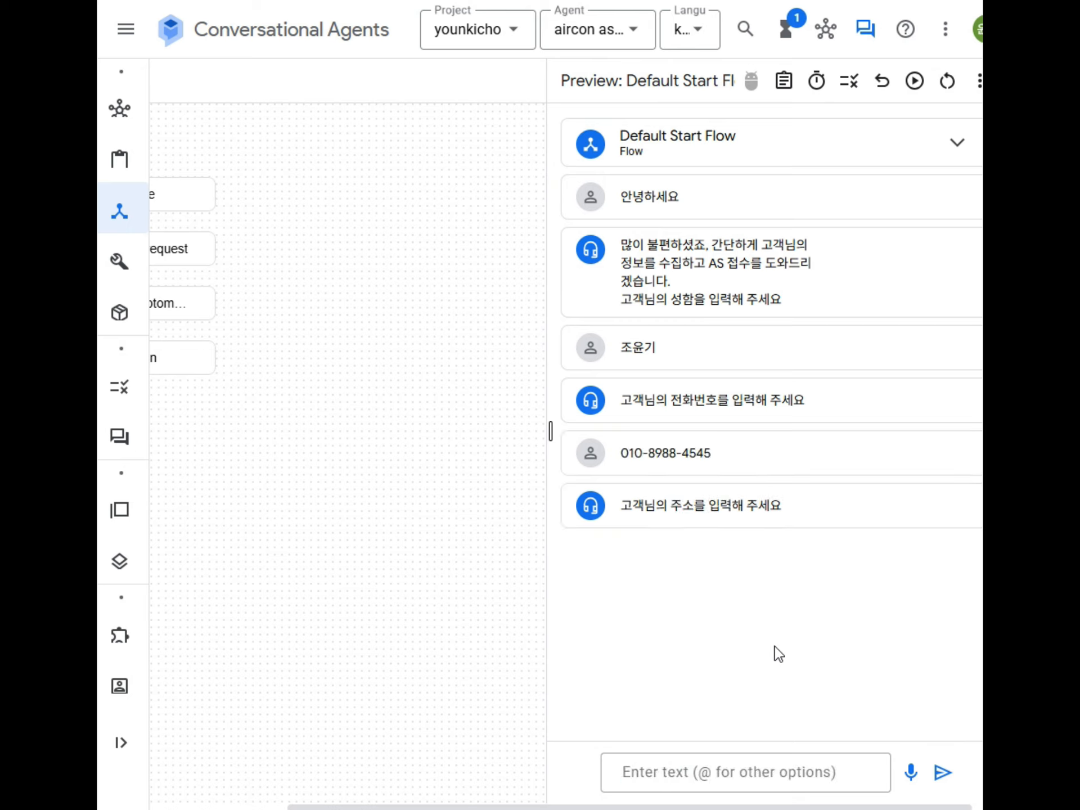
{"action": "type", "text": "서울"}
{"action": "key", "text": "Return"}
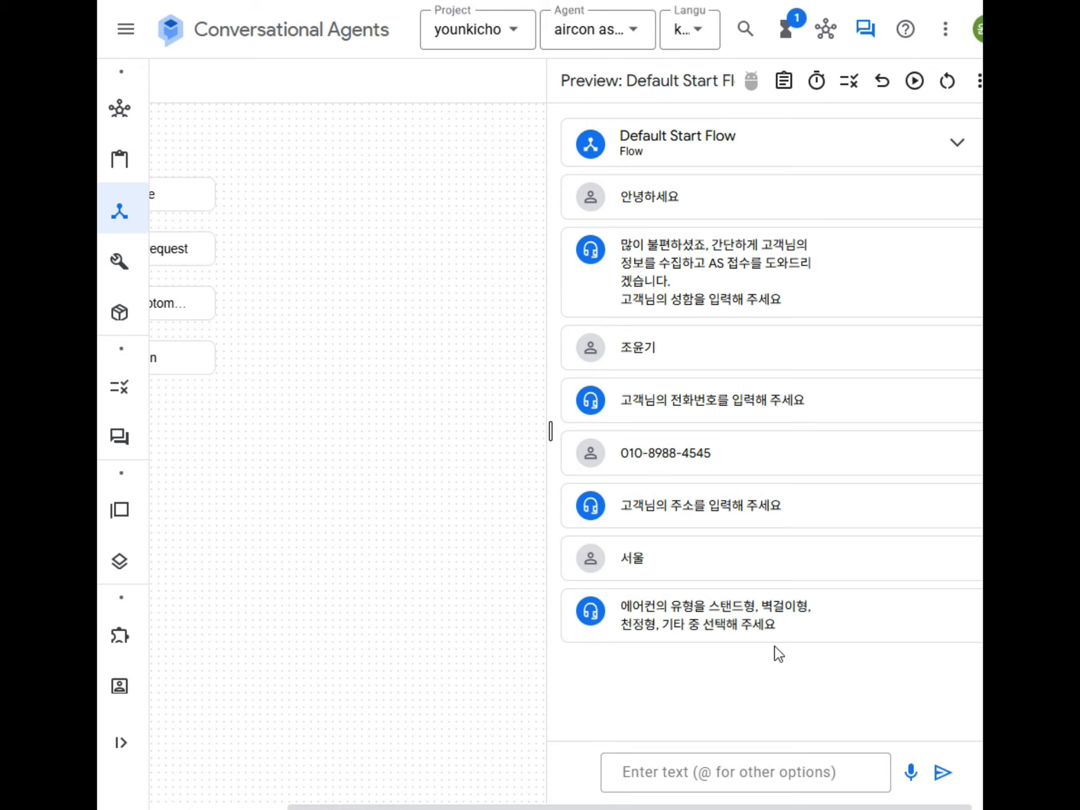
{"action": "type", "text": "스탠드"}
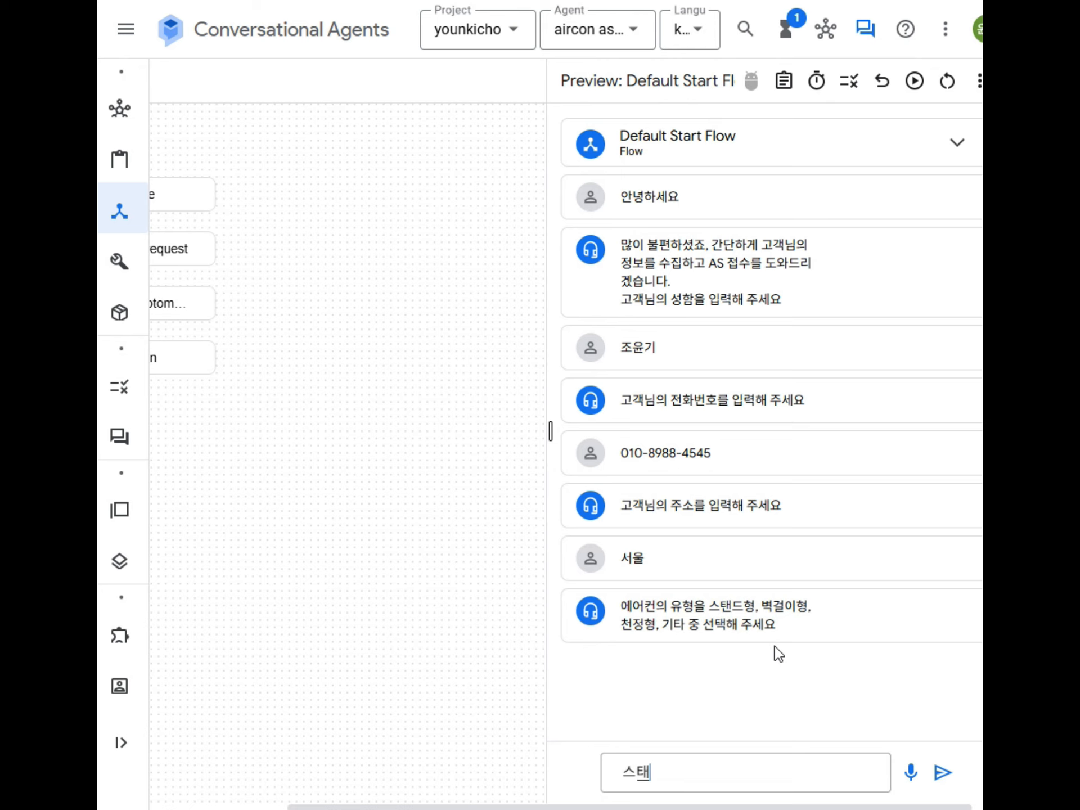
{"action": "key", "text": "Return"}
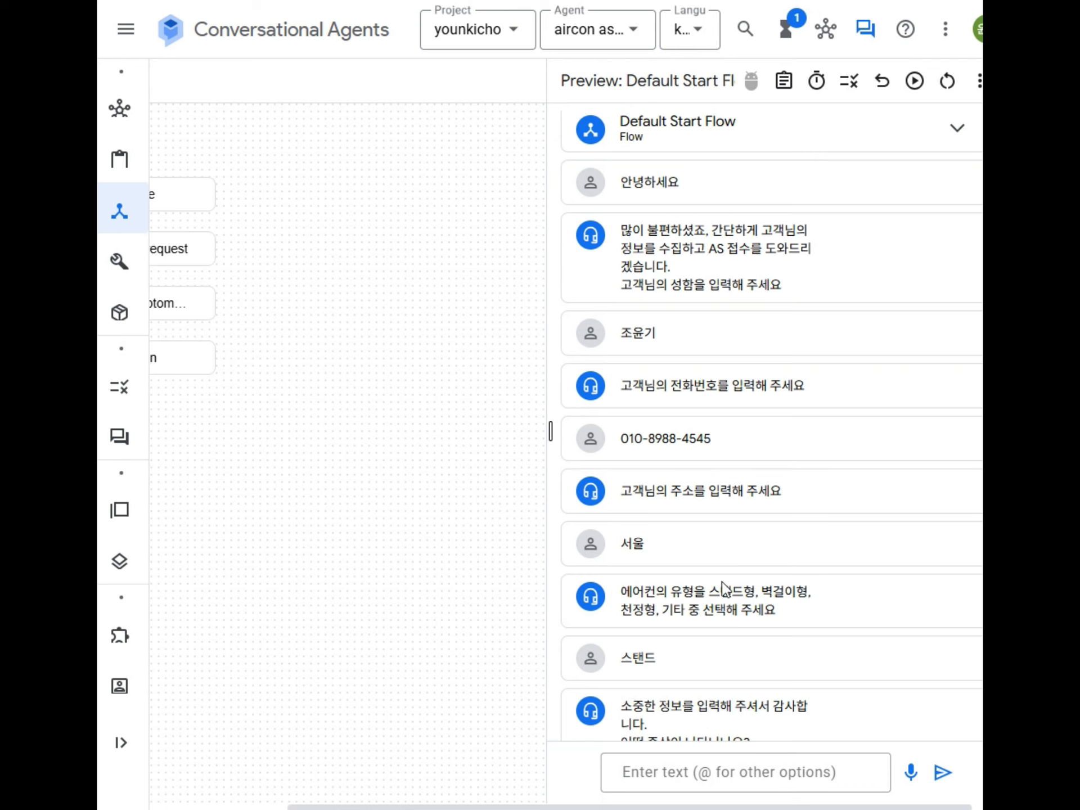
Step: Send the symptom '점검 받은지 오래 되서요' to the agent
{"action": "left_click", "coordinate": [695, 769]}
{"action": "type", "text": "점검 받은지 오래 되서요"}
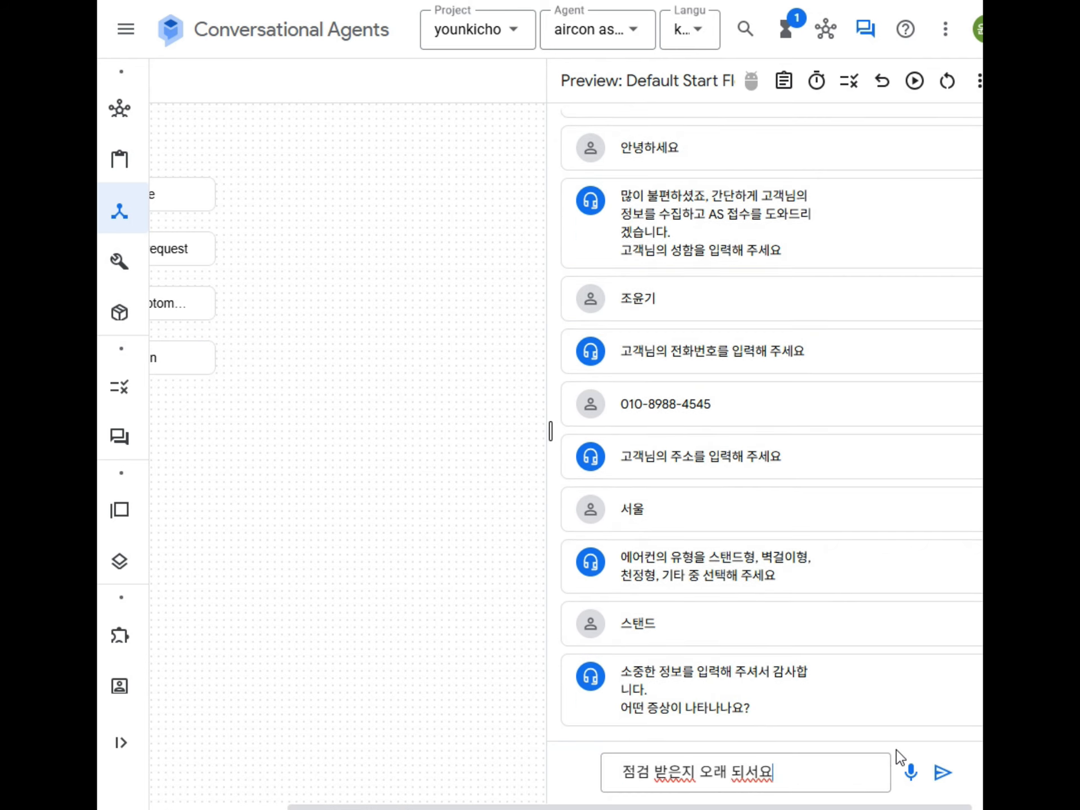
{"action": "key", "text": "Return"}
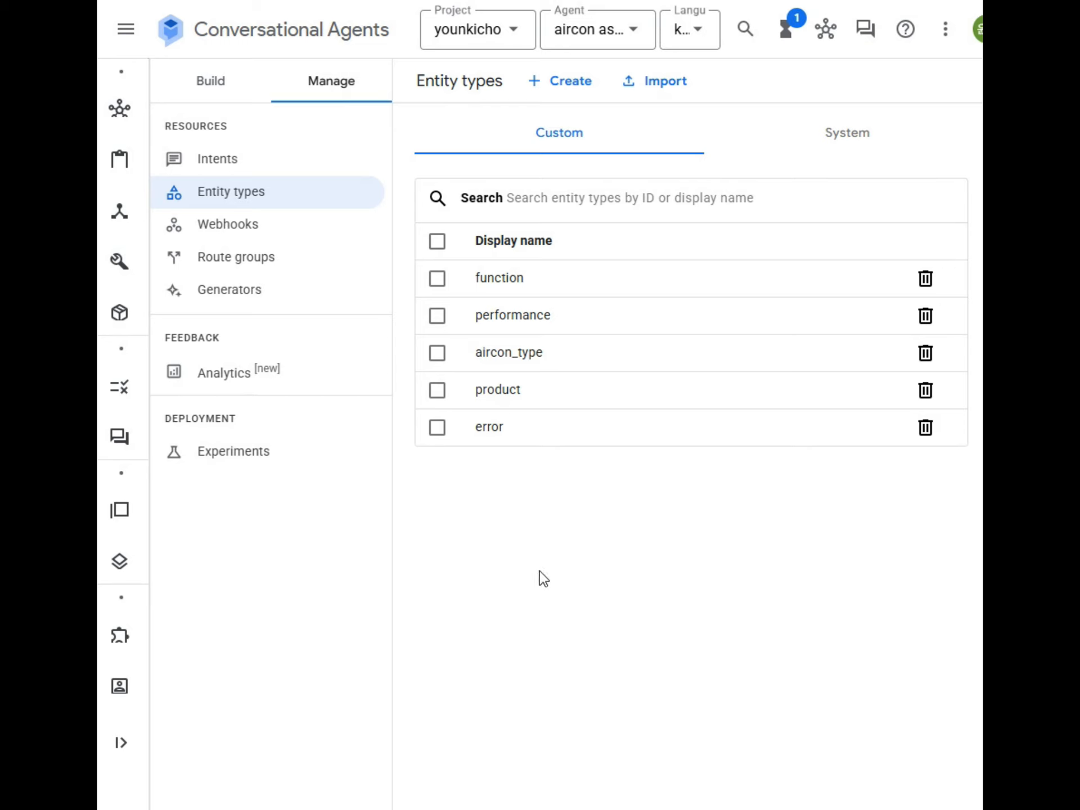
Step: Review the product entity type's entries and return to the entity types list
{"action": "left_click", "coordinate": [504, 392]}
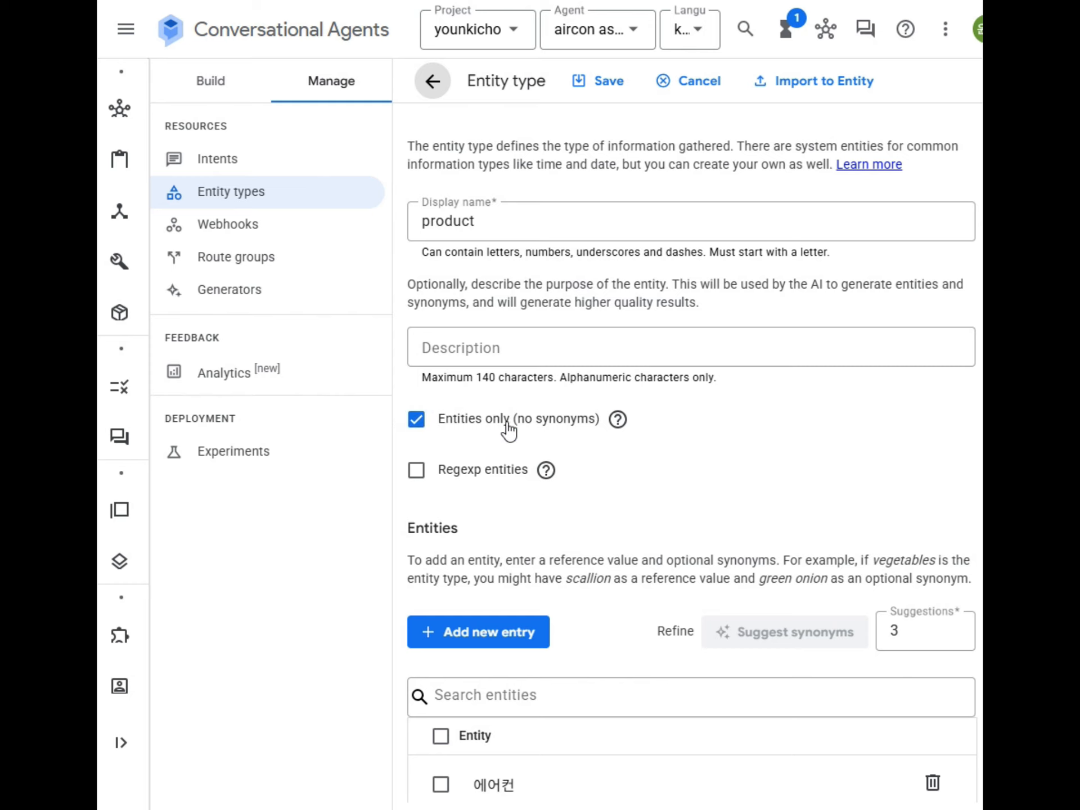
{"action": "scroll", "coordinate": [678, 454], "scroll_direction": "down", "scroll_amount": 5}
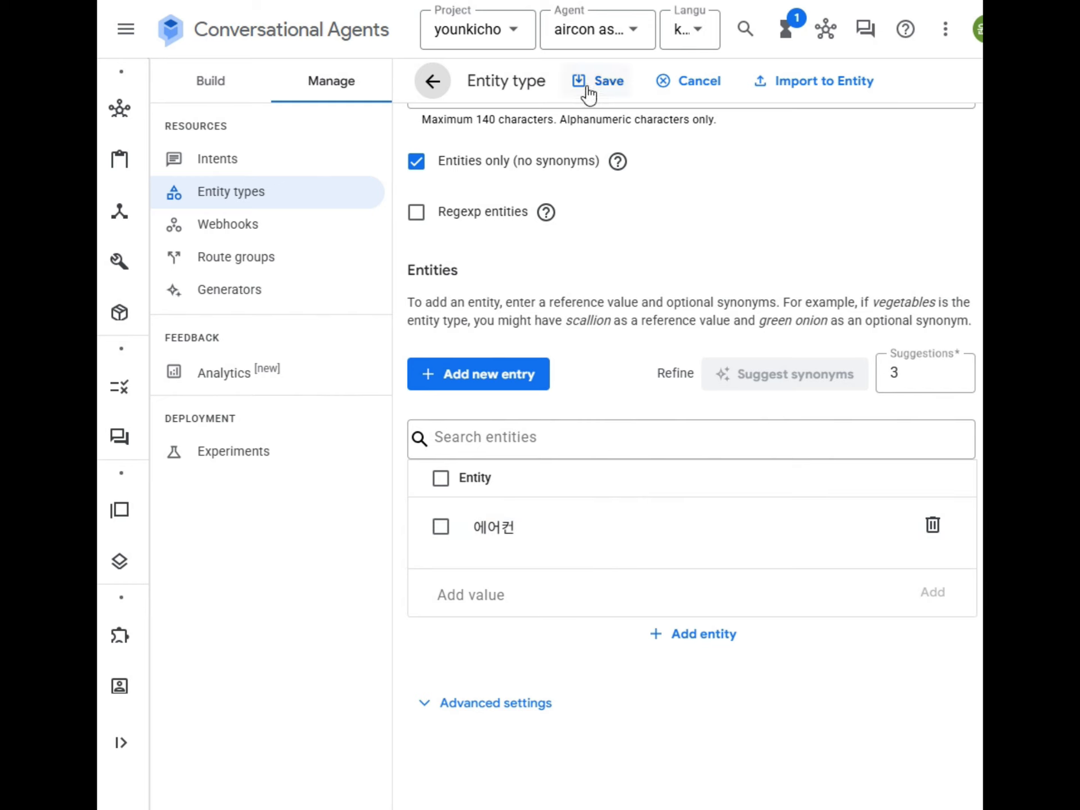
{"action": "left_click", "coordinate": [433, 82]}
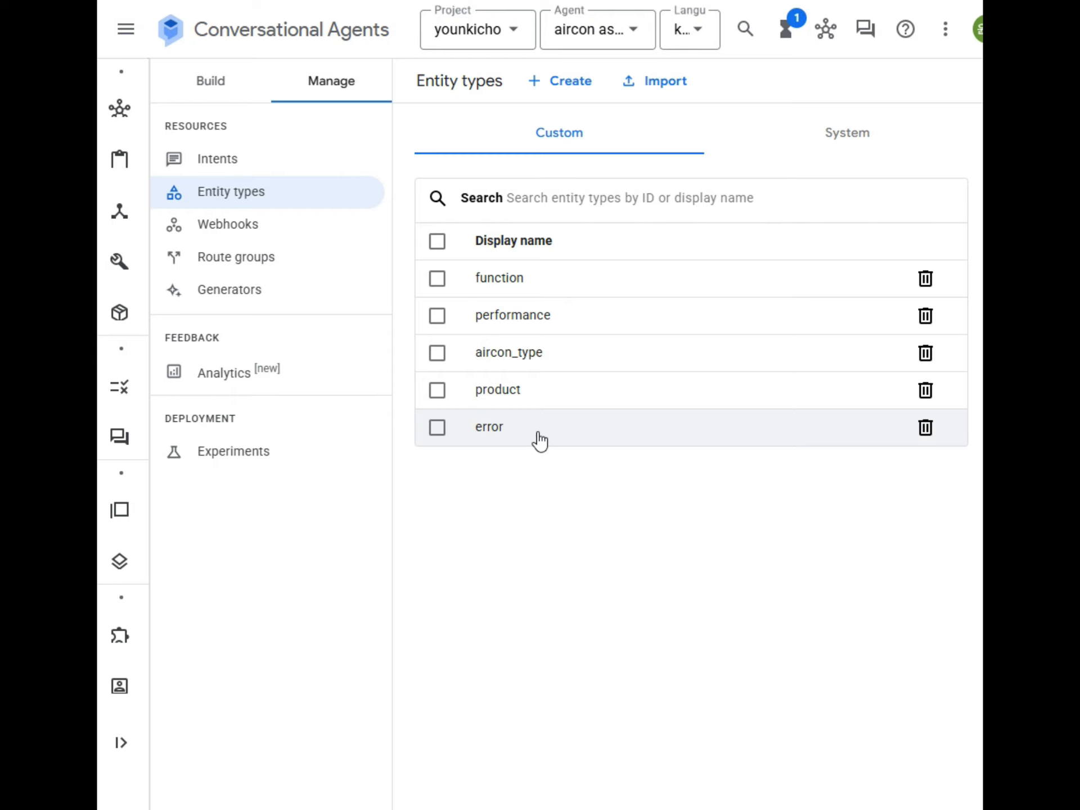
Step: Browse the function entity type's entities like 필터, 리모콘, 액정 and 전원, then go back
{"action": "left_click", "coordinate": [513, 279]}
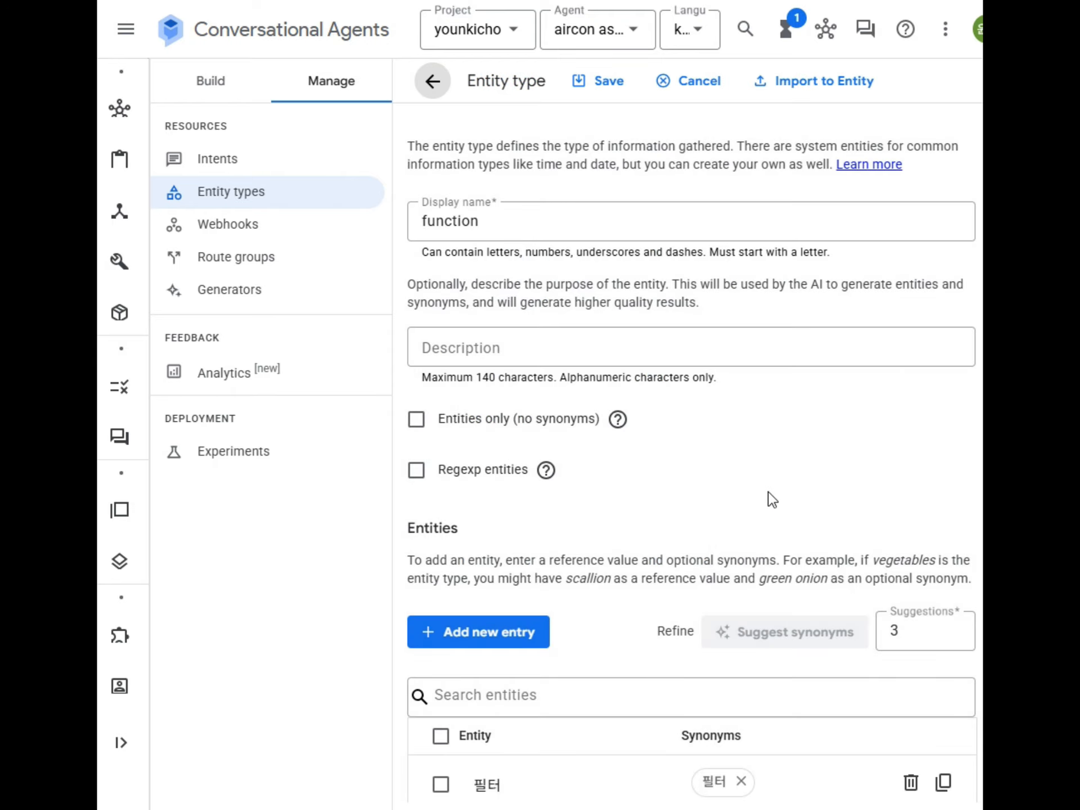
{"action": "scroll", "coordinate": [773, 499], "scroll_direction": "down", "scroll_amount": 5}
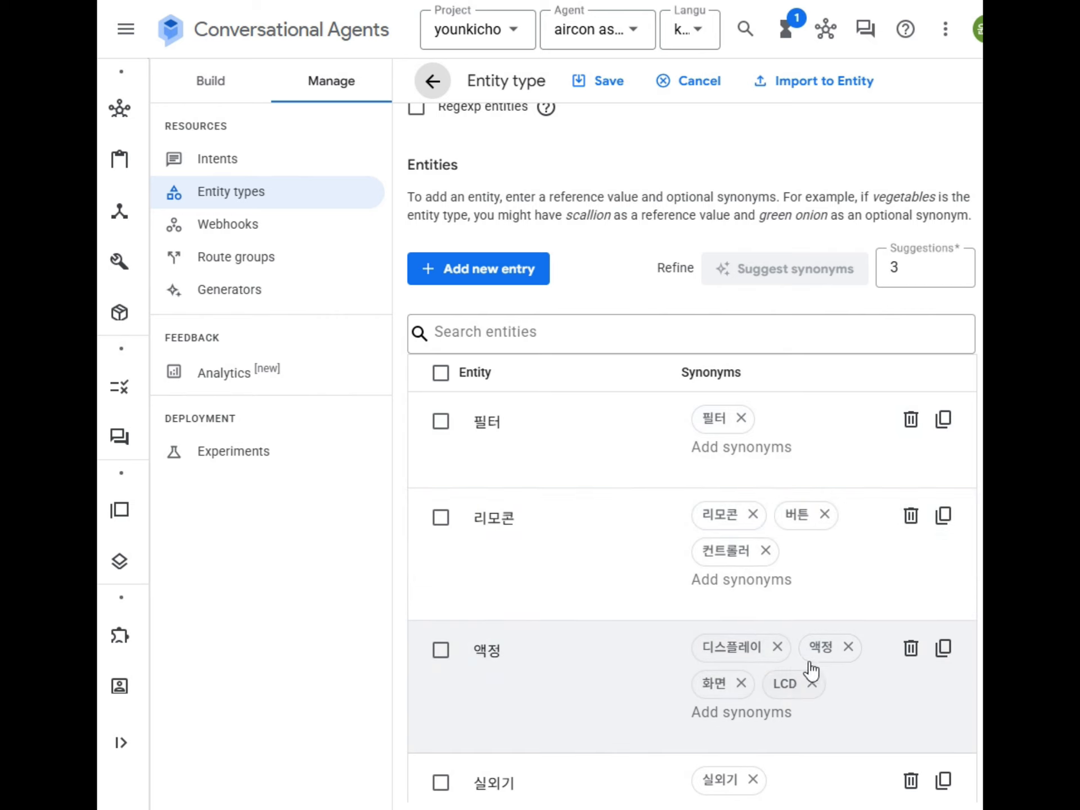
{"action": "scroll", "coordinate": [760, 554], "scroll_direction": "down", "scroll_amount": 1}
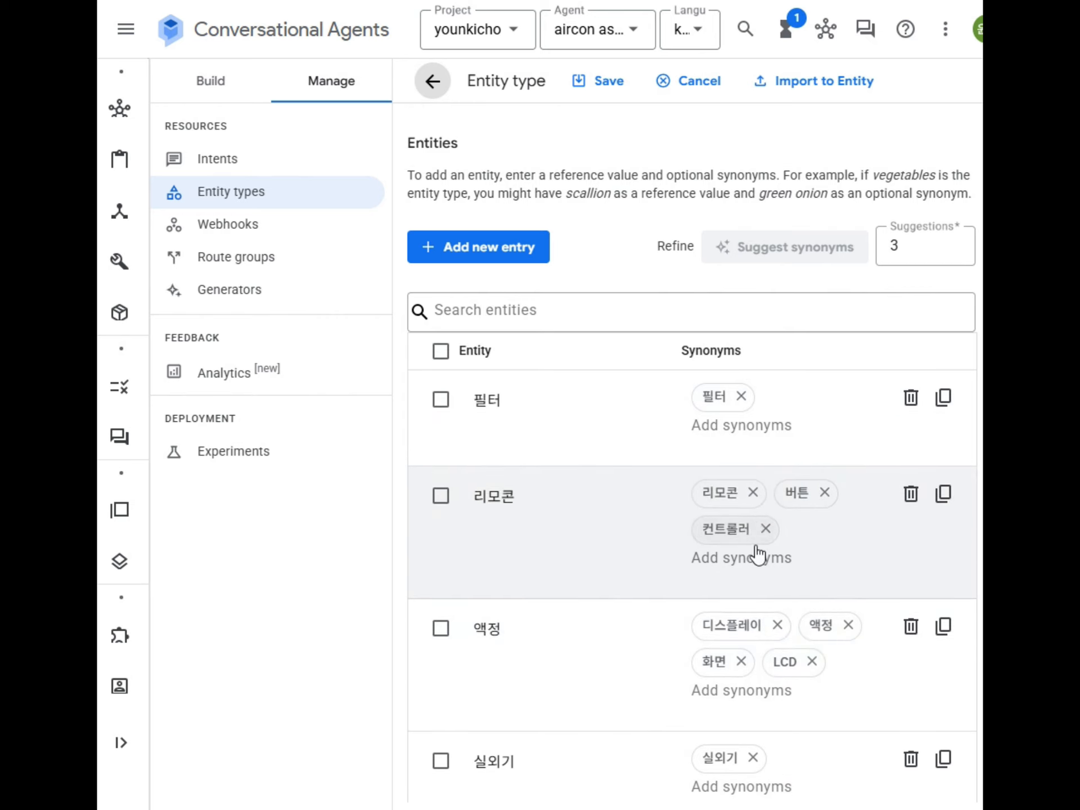
{"action": "scroll", "coordinate": [760, 555], "scroll_direction": "down", "scroll_amount": 5}
{"action": "scroll", "coordinate": [787, 738], "scroll_direction": "down", "scroll_amount": 2}
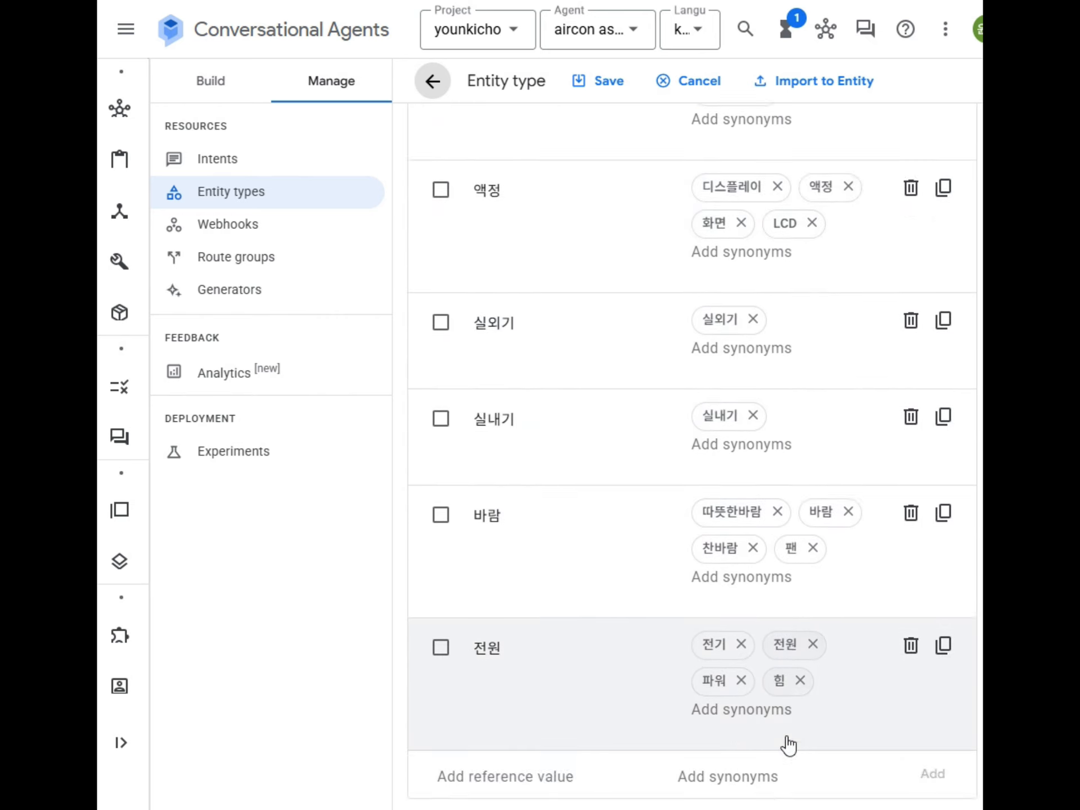
{"action": "scroll", "coordinate": [787, 744], "scroll_direction": "down", "scroll_amount": 2}
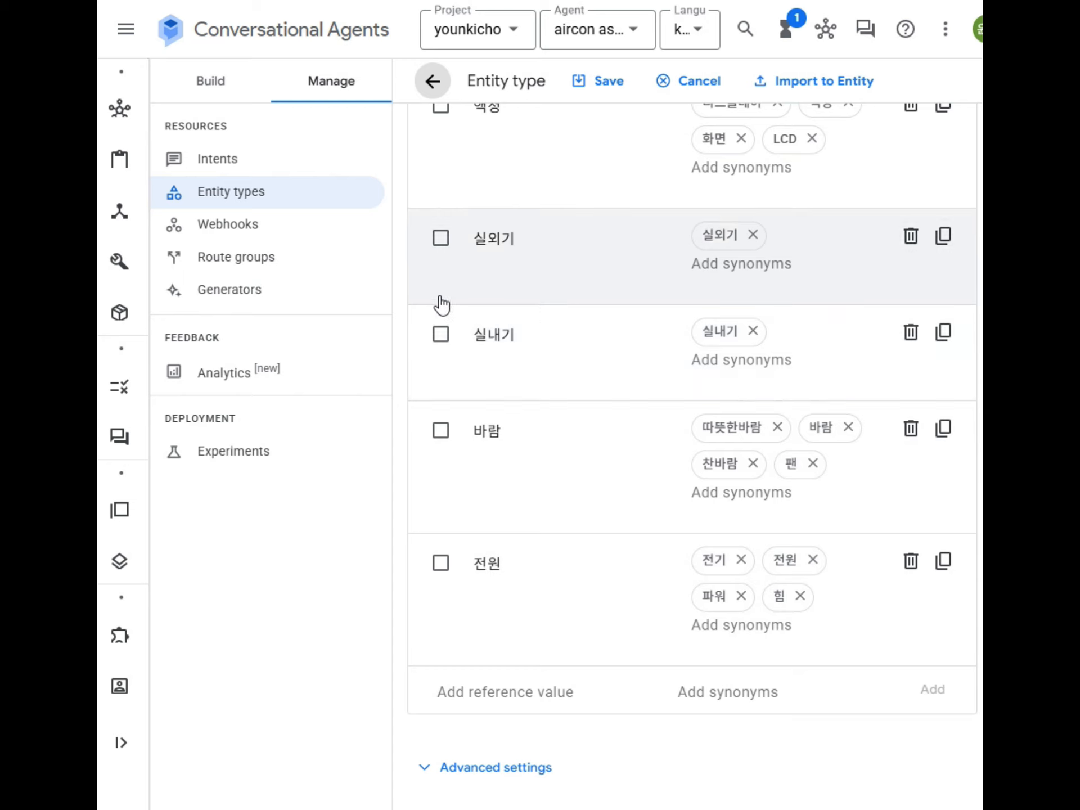
{"action": "scroll", "coordinate": [527, 316], "scroll_direction": "up", "scroll_amount": 5}
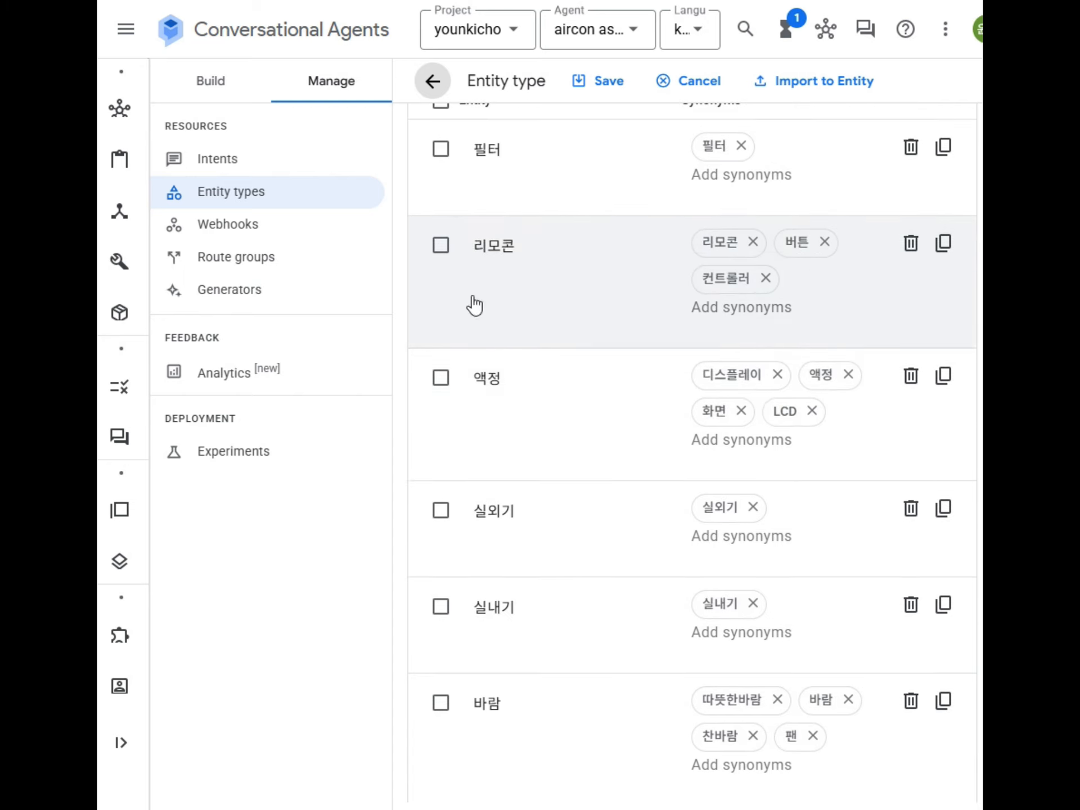
{"action": "scroll", "coordinate": [492, 331], "scroll_direction": "up", "scroll_amount": 6}
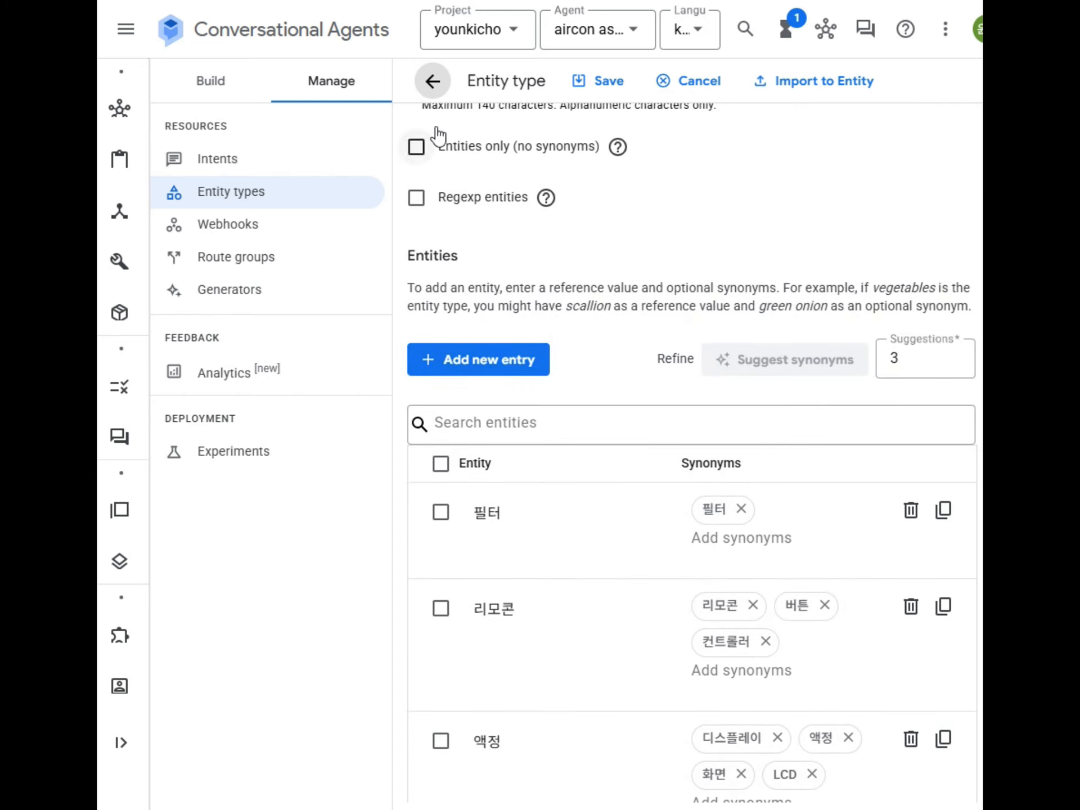
{"action": "left_click", "coordinate": [434, 82]}
Step: Browse the performance entity type's entries such as 시원한, 조절 and 노후, then go back
{"action": "left_click", "coordinate": [511, 313]}
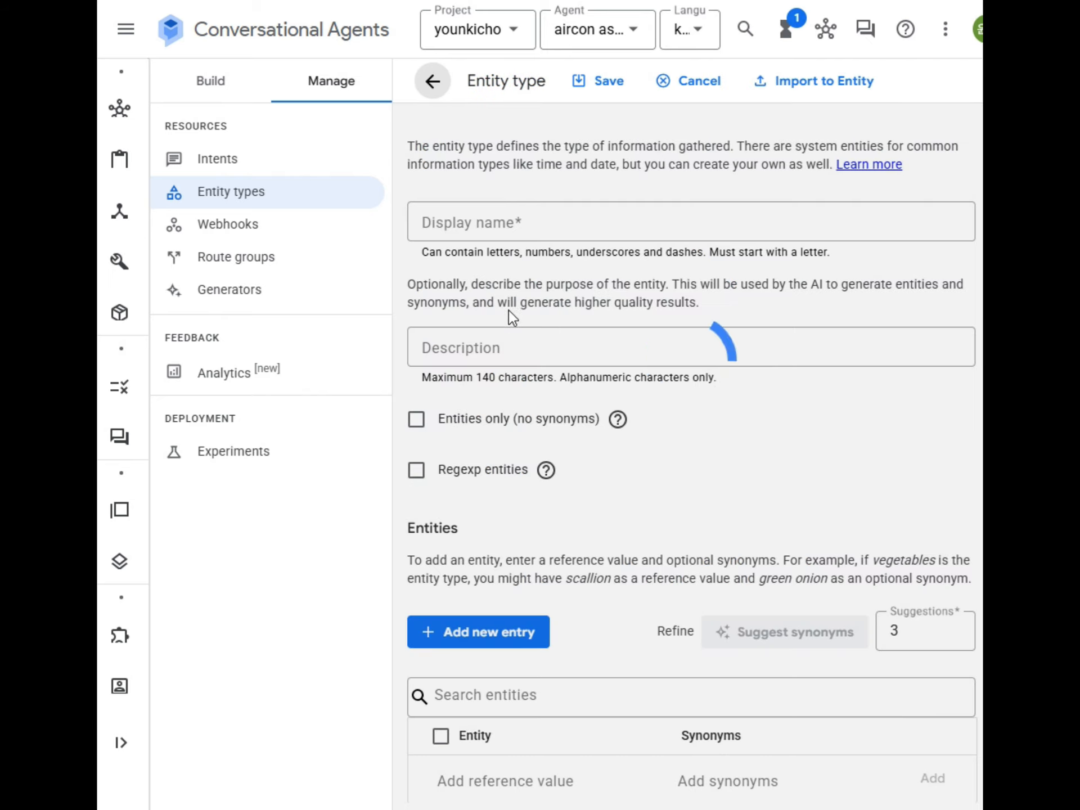
{"action": "scroll", "coordinate": [780, 510], "scroll_direction": "down", "scroll_amount": 5}
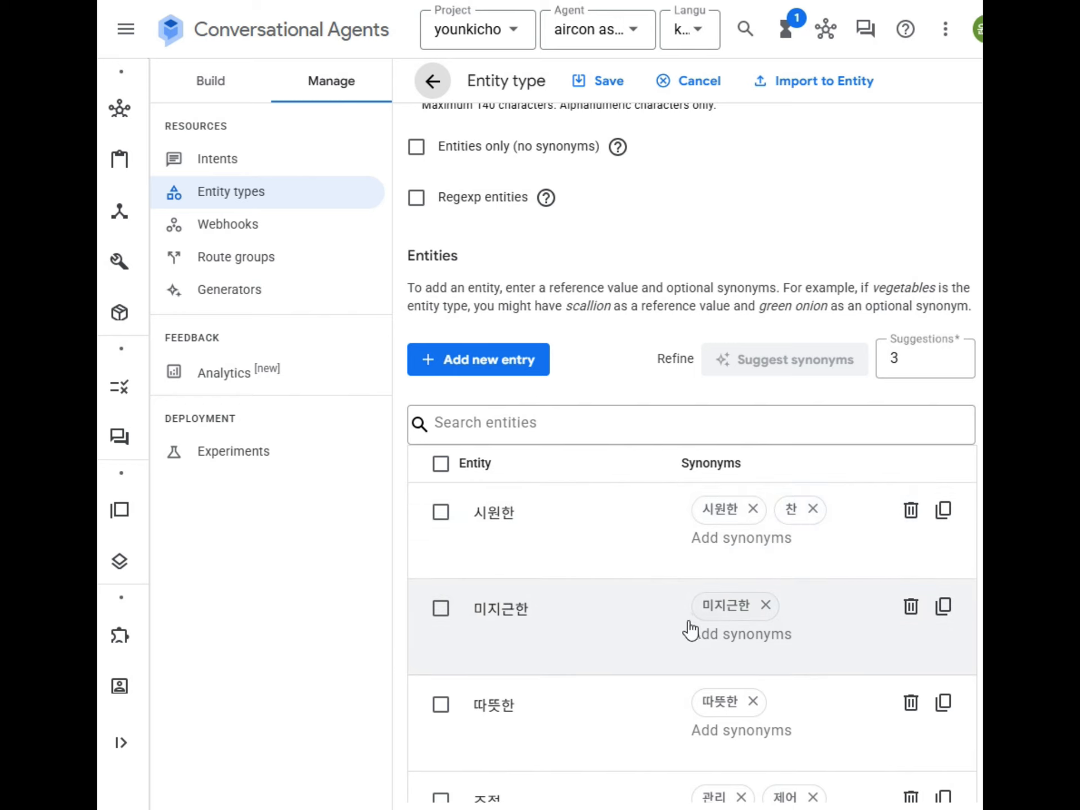
{"action": "scroll", "coordinate": [532, 561], "scroll_direction": "down", "scroll_amount": 3}
{"action": "scroll", "coordinate": [534, 562], "scroll_direction": "down", "scroll_amount": 4}
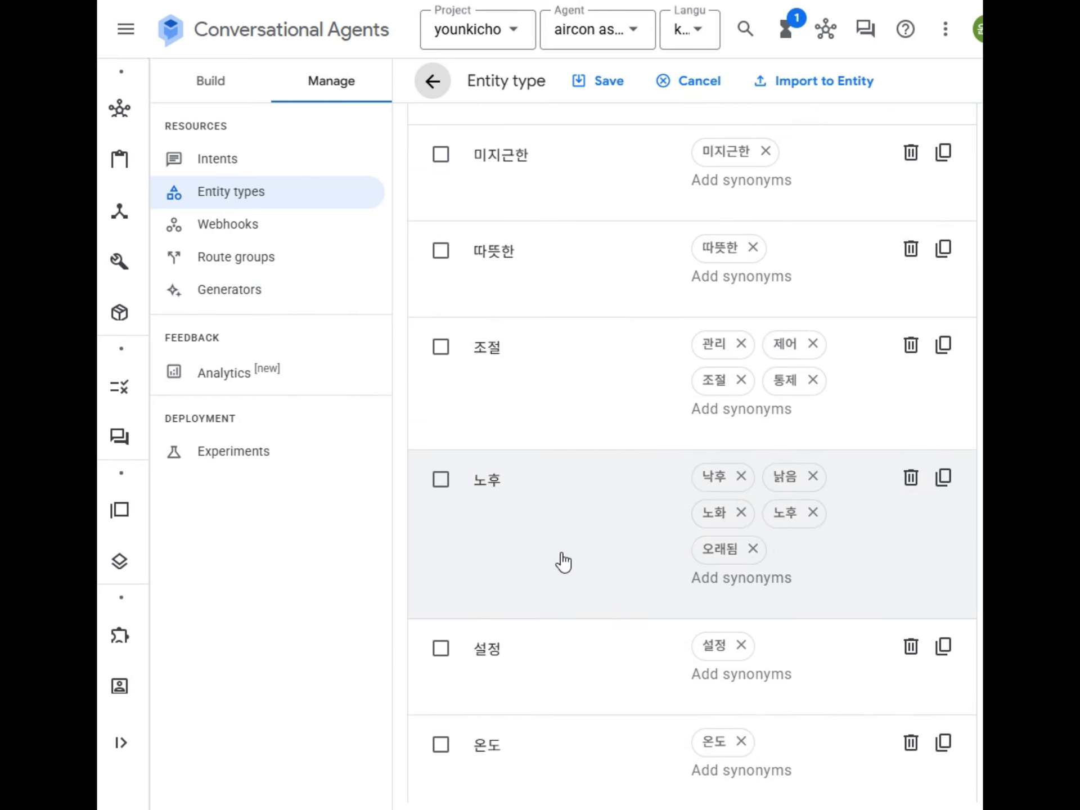
{"action": "scroll", "coordinate": [560, 562], "scroll_direction": "down", "scroll_amount": 3}
{"action": "scroll", "coordinate": [560, 562], "scroll_direction": "up", "scroll_amount": 10}
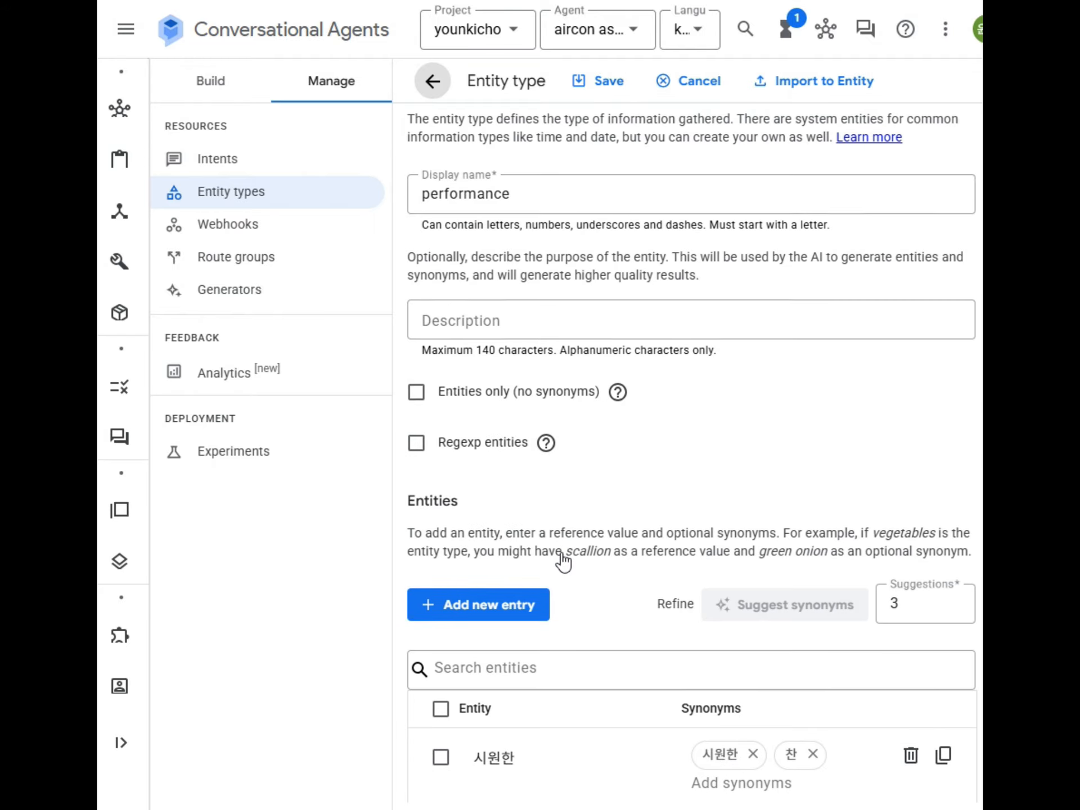
{"action": "left_click", "coordinate": [433, 84]}
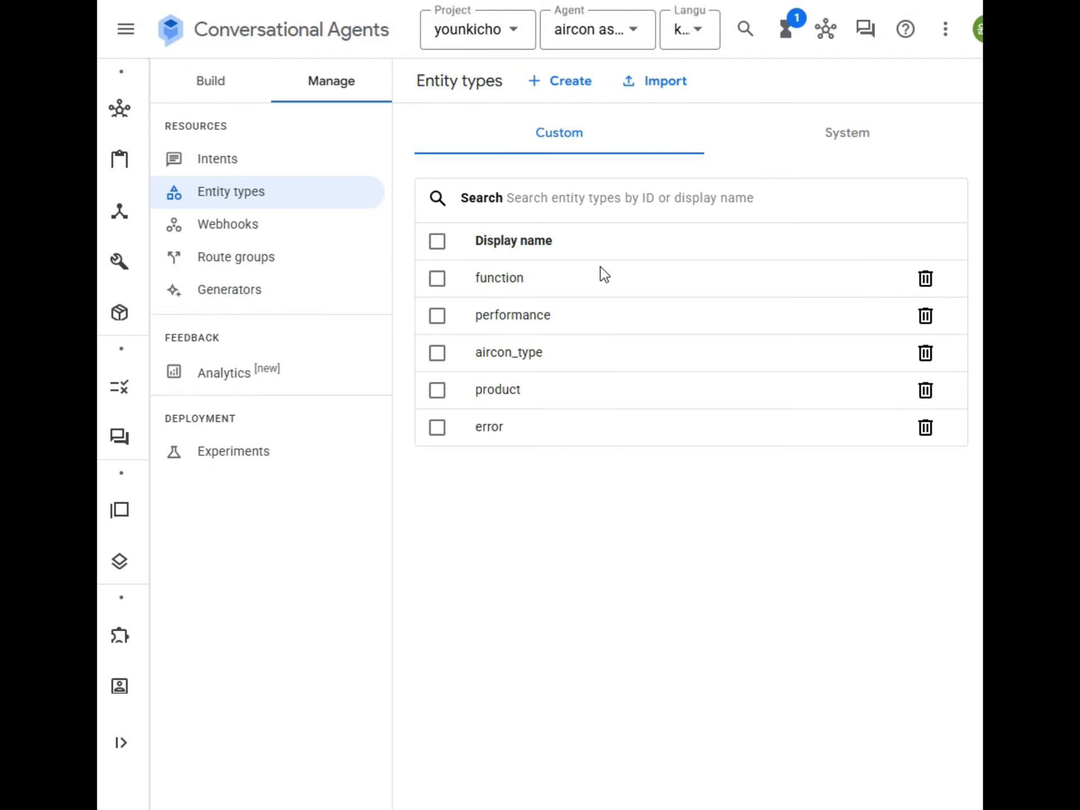
Step: Review the error entity type's entries like 멈춤 and 작동 안함, then go to the Intents list
{"action": "left_click", "coordinate": [489, 427]}
{"action": "scroll", "coordinate": [725, 529], "scroll_direction": "down", "scroll_amount": 3}
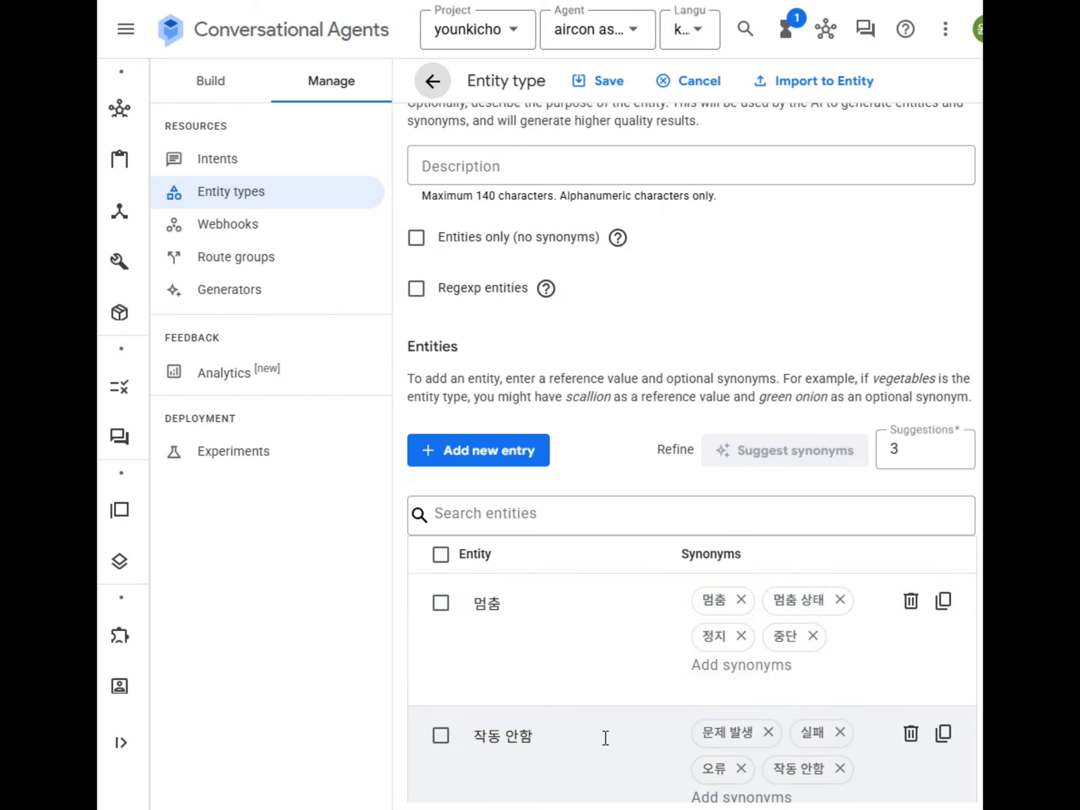
{"action": "scroll", "coordinate": [694, 678], "scroll_direction": "down", "scroll_amount": 5}
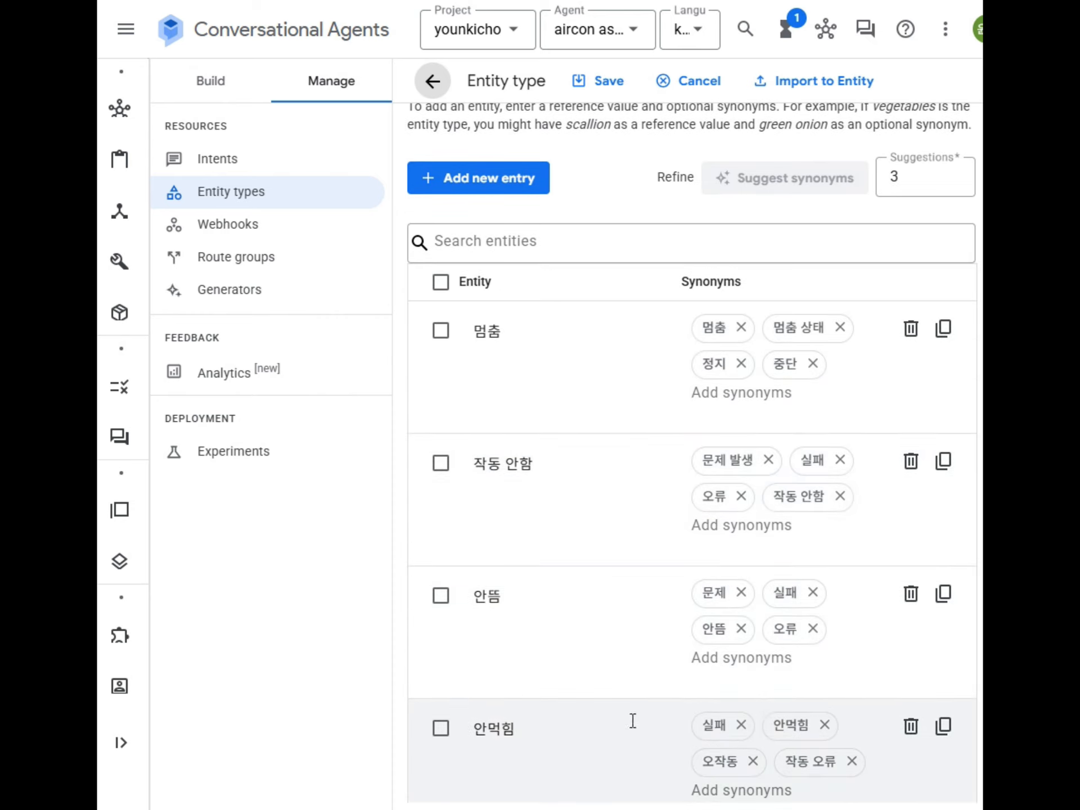
{"action": "scroll", "coordinate": [622, 729], "scroll_direction": "down", "scroll_amount": 19}
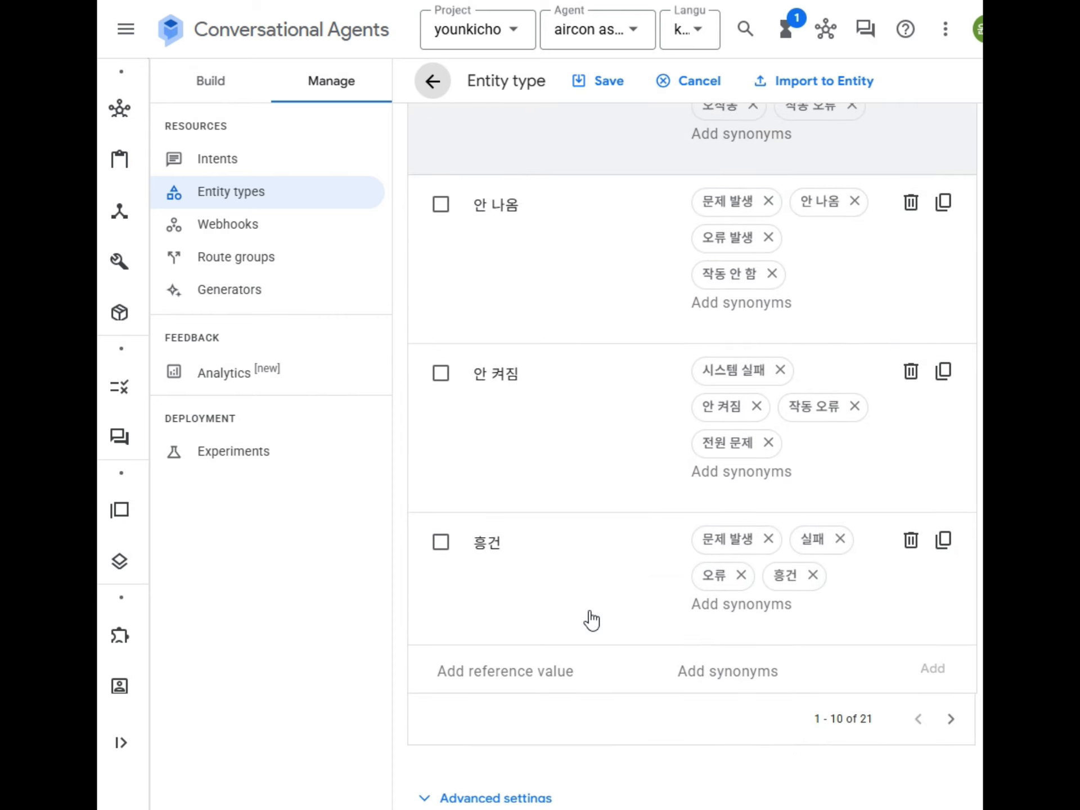
{"action": "scroll", "coordinate": [591, 619], "scroll_direction": "up", "scroll_amount": 20}
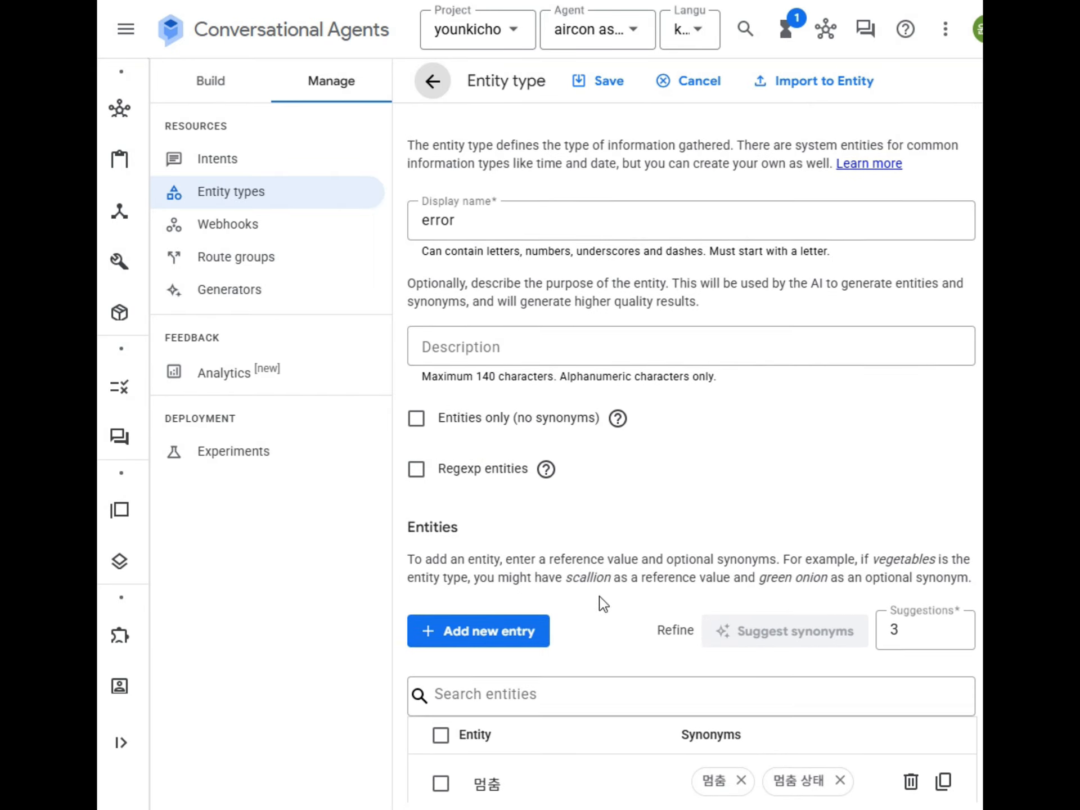
{"action": "left_click", "coordinate": [222, 168]}
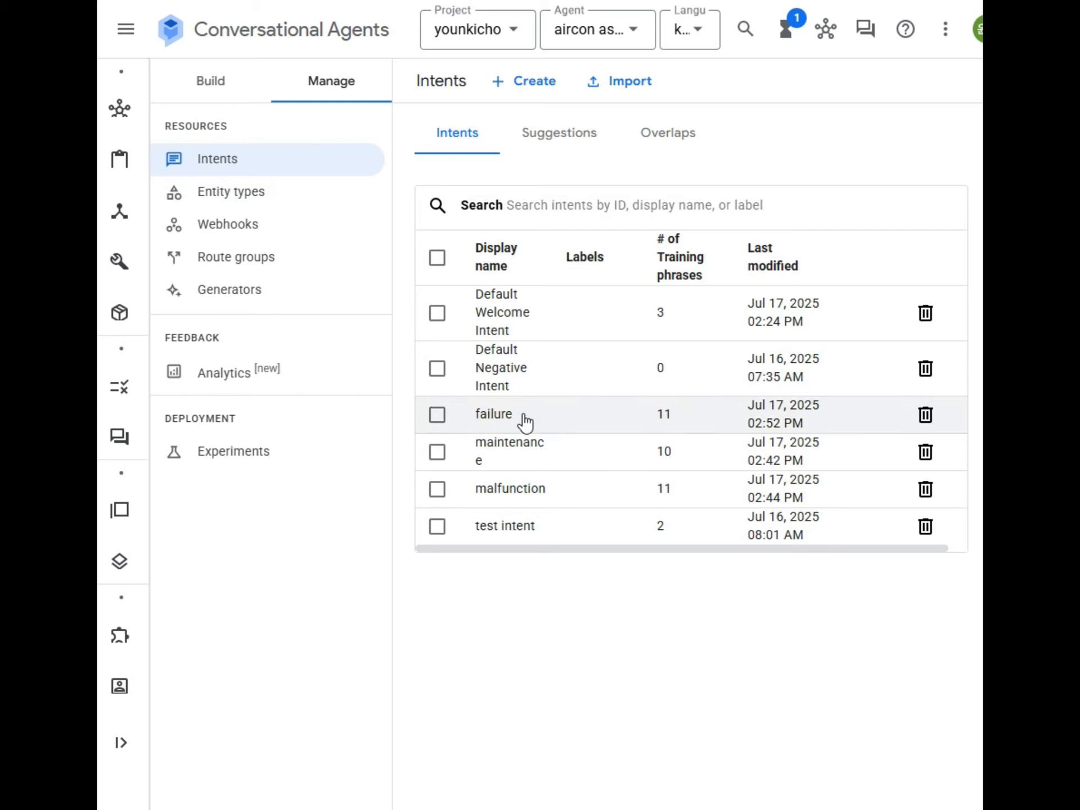
Step: Open the malfunction intent and inspect its training phrases, selecting the word 온도
{"action": "left_click", "coordinate": [514, 494]}
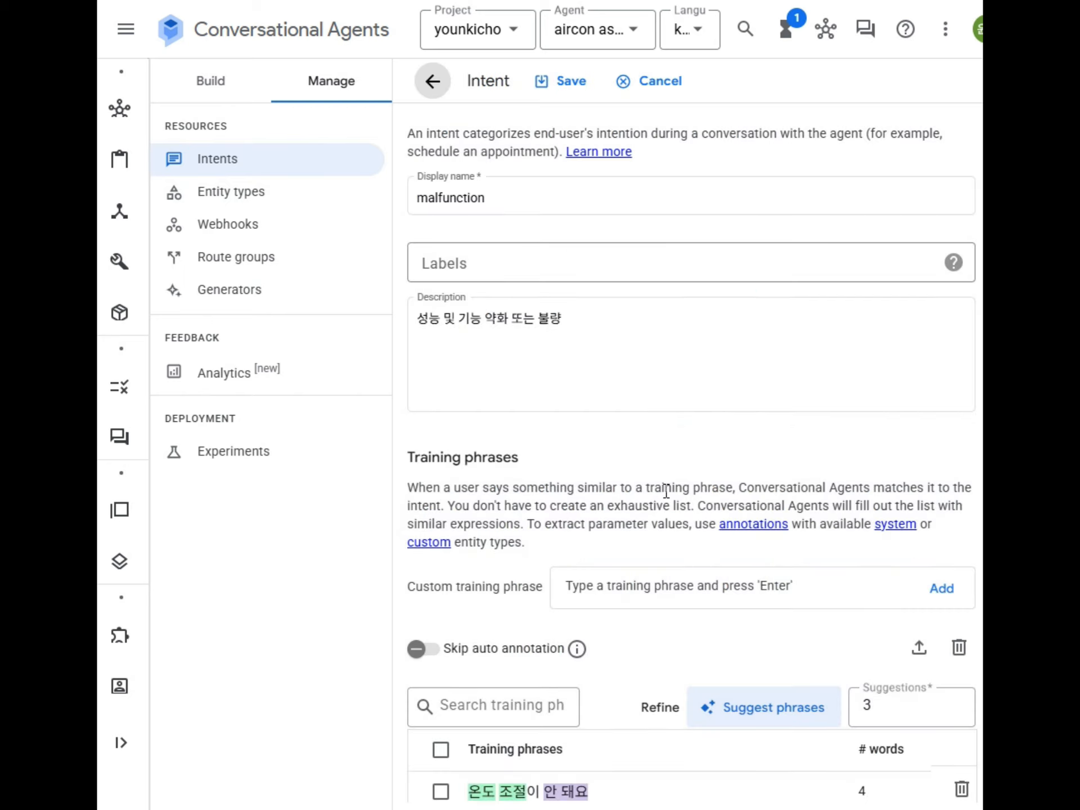
{"action": "scroll", "coordinate": [666, 492], "scroll_direction": "down", "scroll_amount": 5}
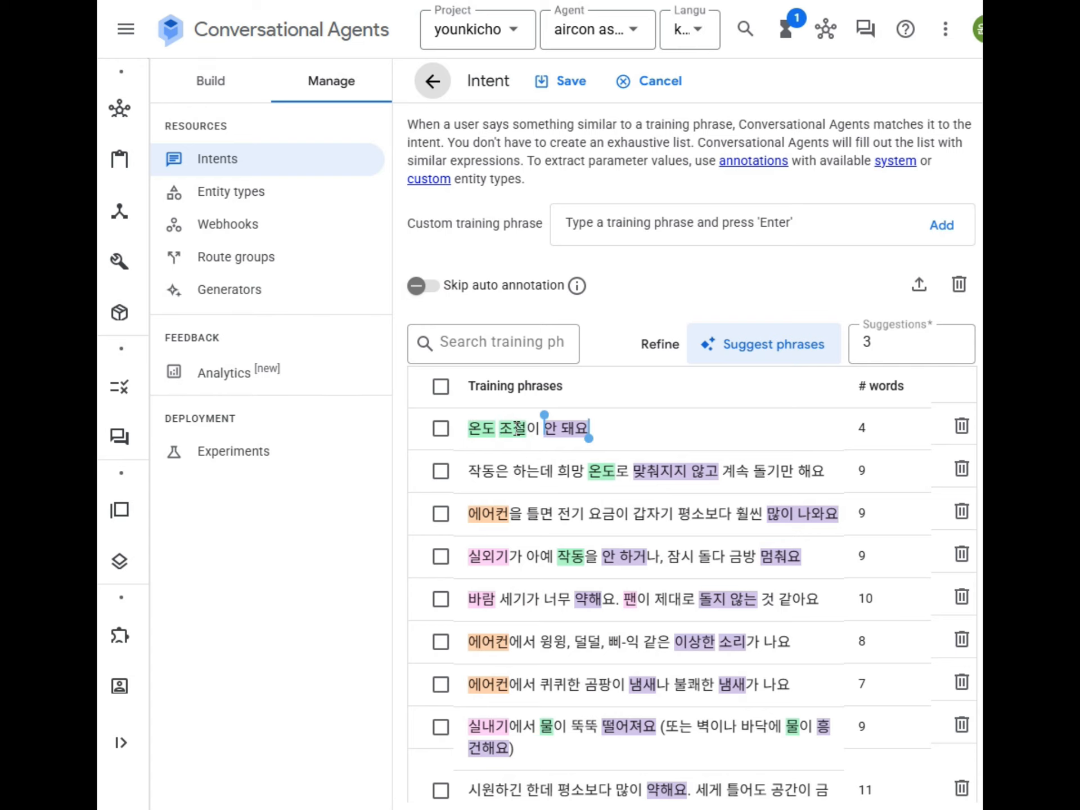
{"action": "scroll", "coordinate": [510, 443], "scroll_direction": "down", "scroll_amount": 7}
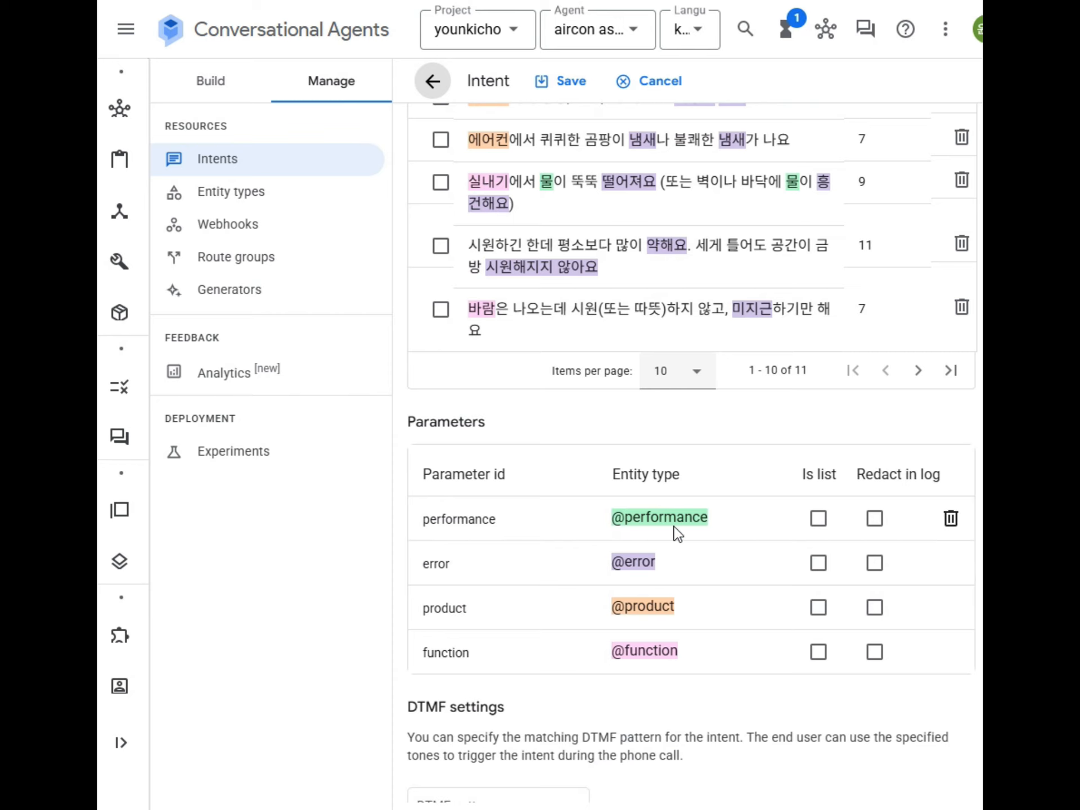
{"action": "scroll", "coordinate": [684, 516], "scroll_direction": "up", "scroll_amount": 7}
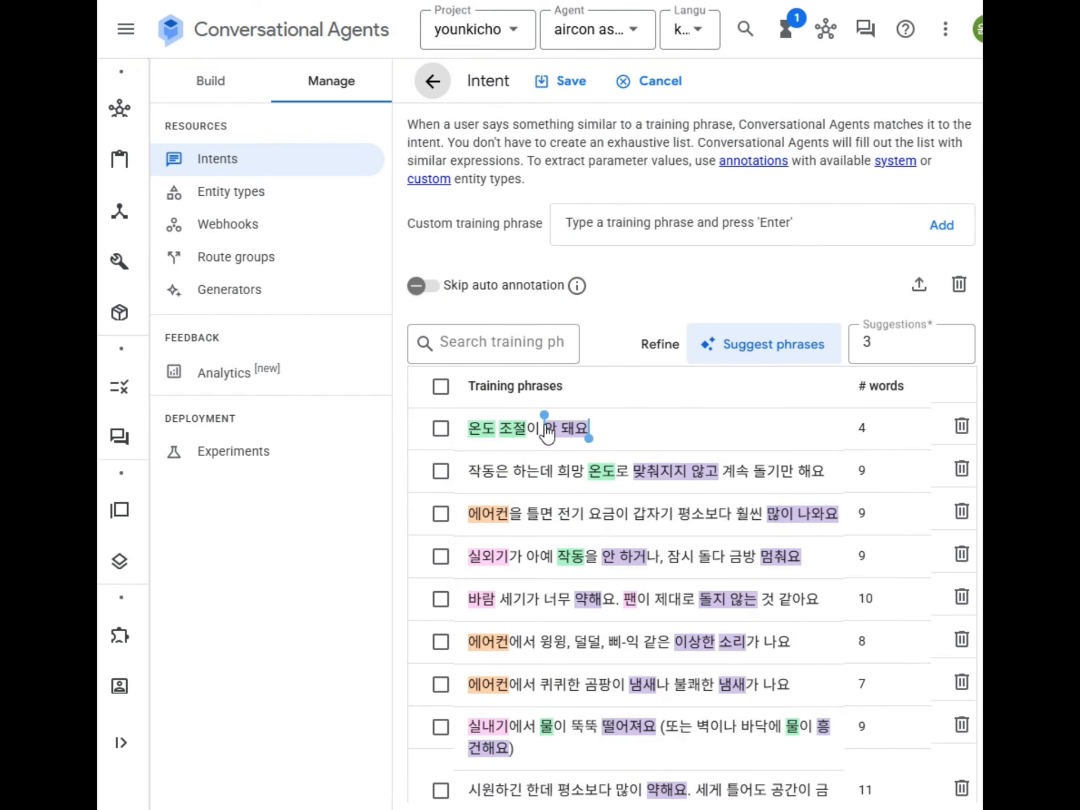
{"action": "left_click", "coordinate": [608, 425]}
{"action": "double_click", "coordinate": [603, 474]}
{"action": "scroll", "coordinate": [573, 612], "scroll_direction": "down", "scroll_amount": 10}
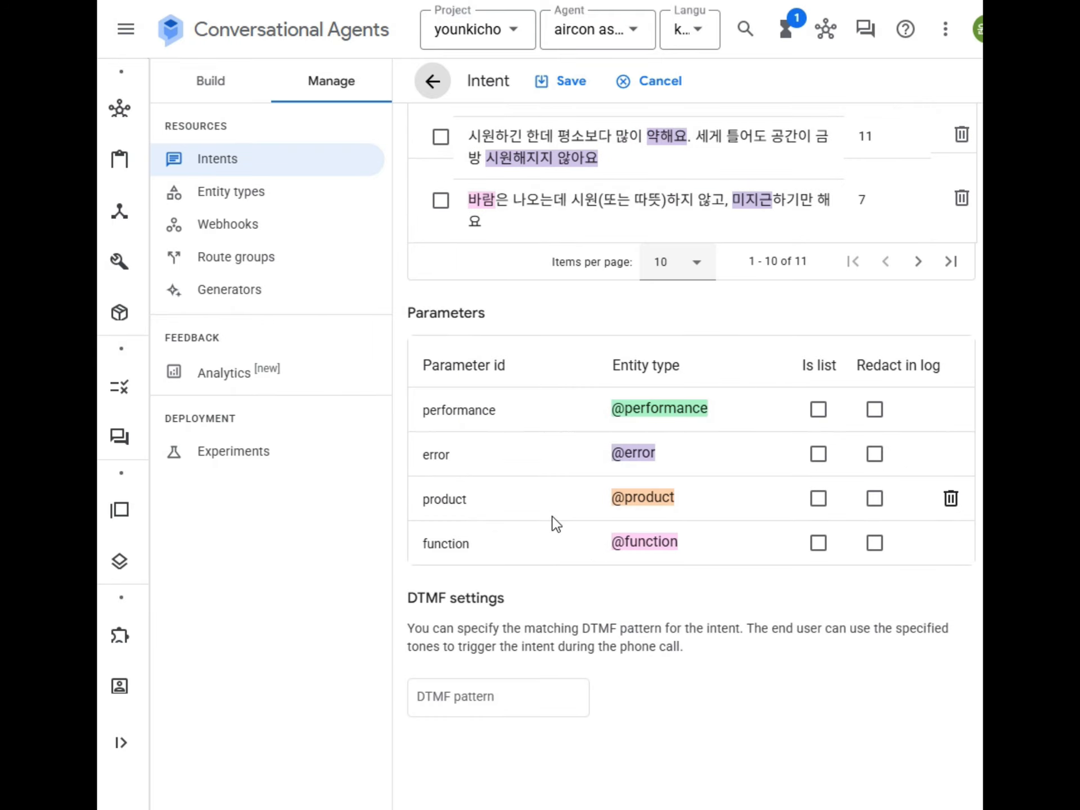
{"action": "scroll", "coordinate": [556, 523], "scroll_direction": "up", "scroll_amount": 10}
Step: Check the annotated words 많이 나와요 and the parameters table, then return to Default Start Flow
{"action": "mouse_move", "coordinate": [508, 505]}
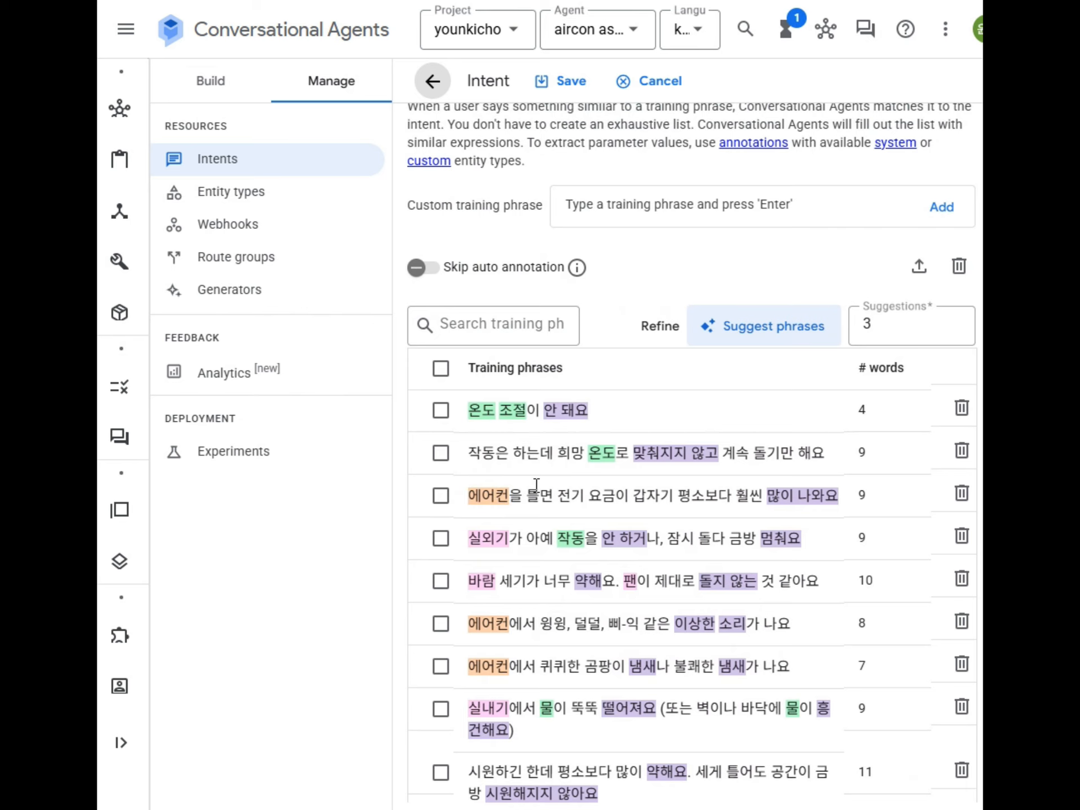
{"action": "scroll", "coordinate": [536, 485], "scroll_direction": "down", "scroll_amount": 8}
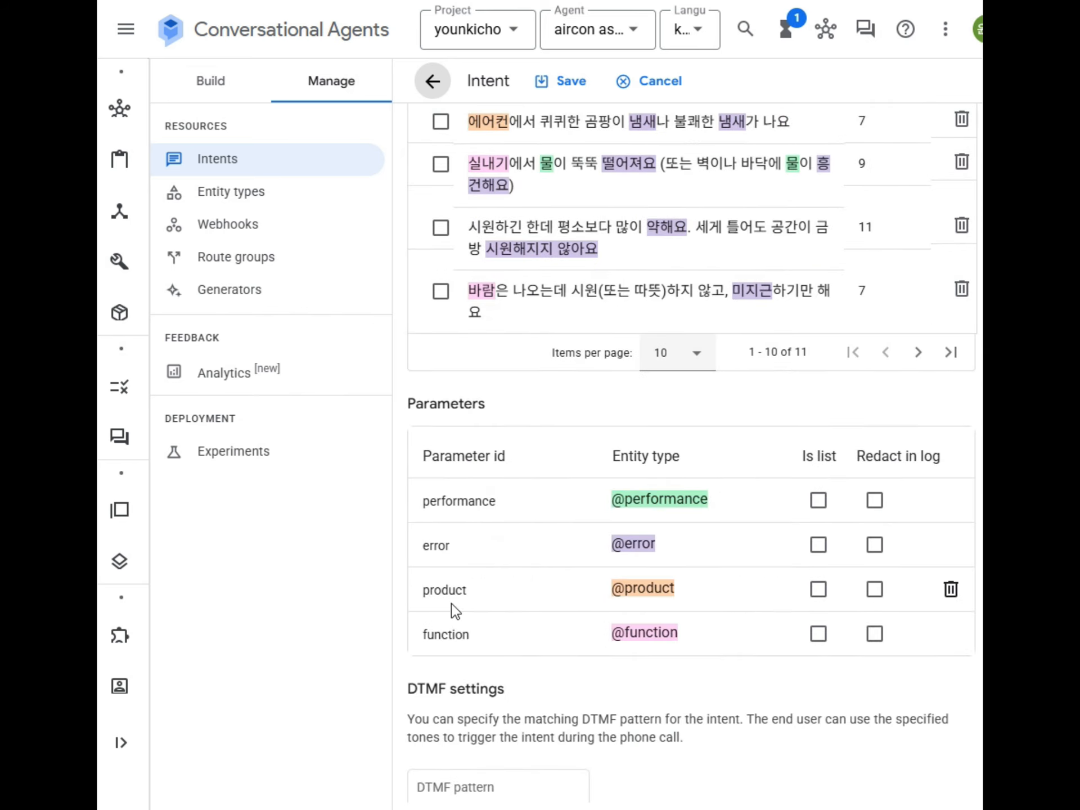
{"action": "scroll", "coordinate": [545, 612], "scroll_direction": "up", "scroll_amount": 8}
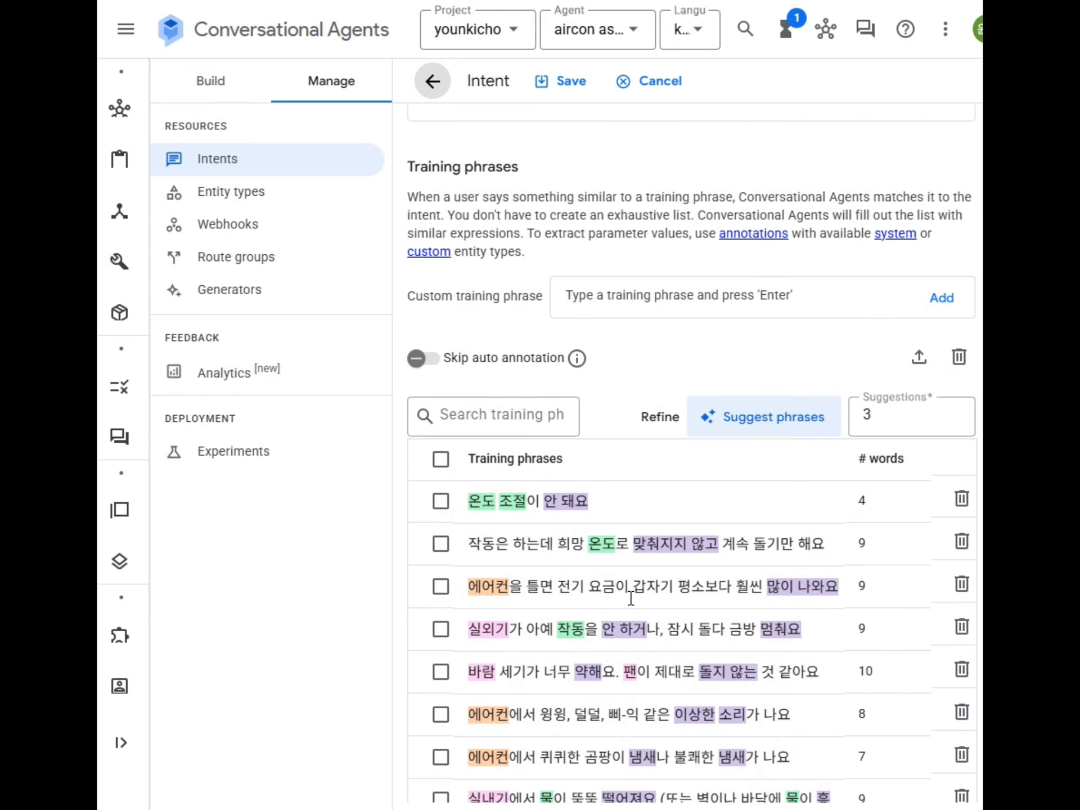
{"action": "scroll", "coordinate": [631, 599], "scroll_direction": "down", "scroll_amount": 3}
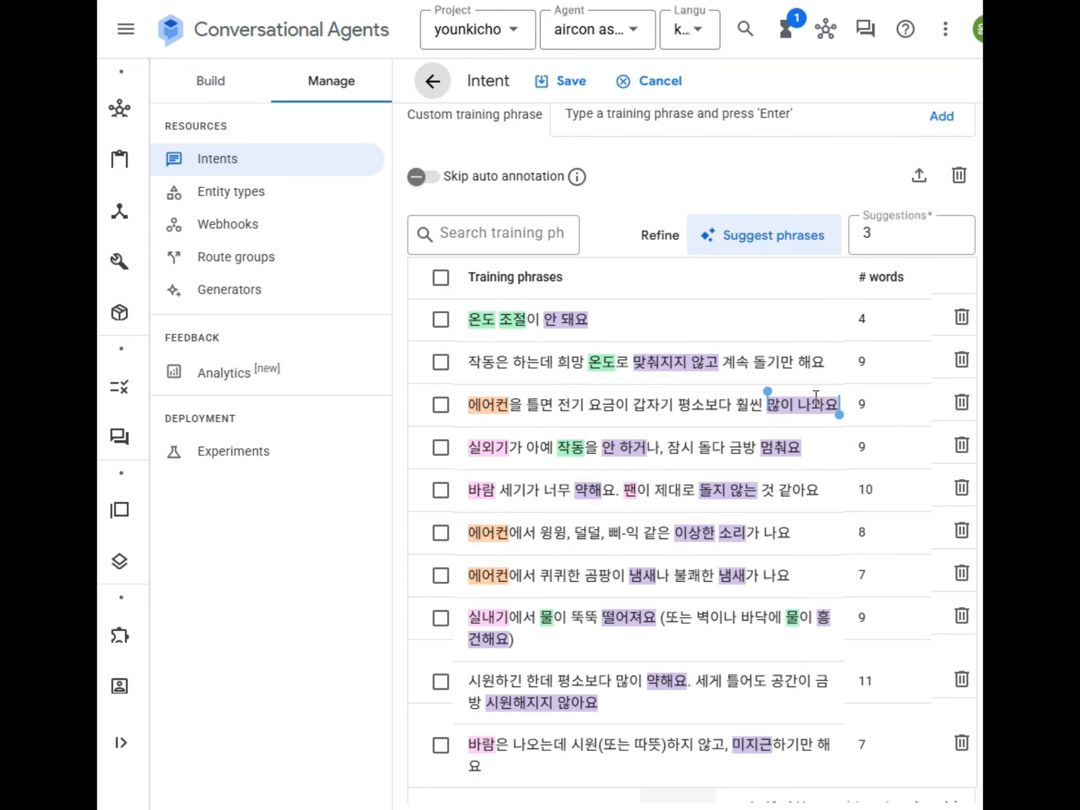
{"action": "left_click", "coordinate": [767, 404]}
{"action": "scroll", "coordinate": [644, 634], "scroll_direction": "down", "scroll_amount": 6}
{"action": "scroll", "coordinate": [659, 683], "scroll_direction": "down", "scroll_amount": 2}
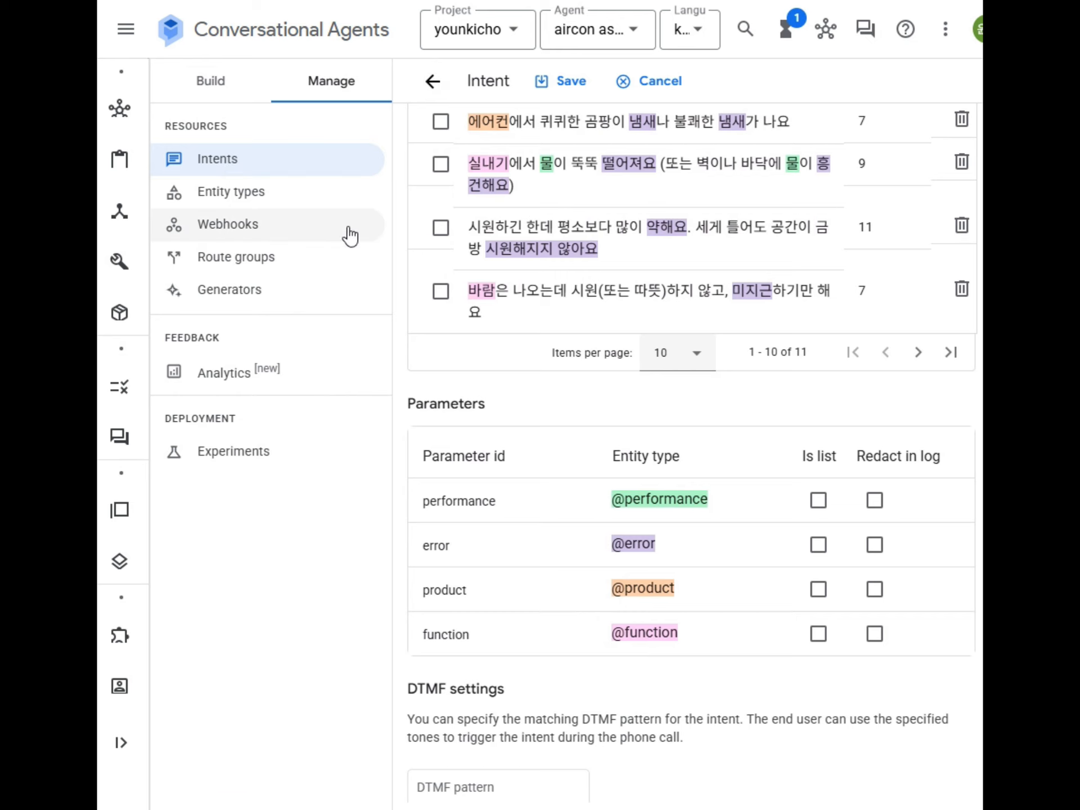
{"action": "left_click", "coordinate": [209, 85]}
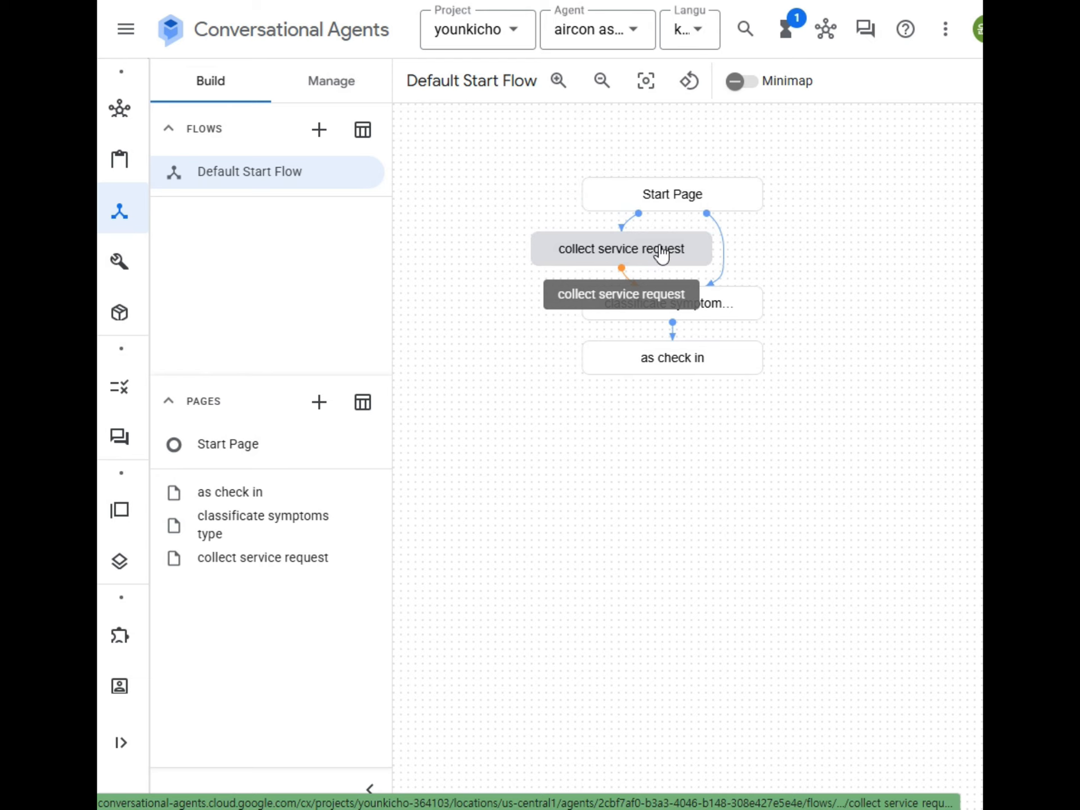
Step: Open the Start Page node to view its routes and no-match/no-input event handlers
{"action": "left_click", "coordinate": [720, 206]}
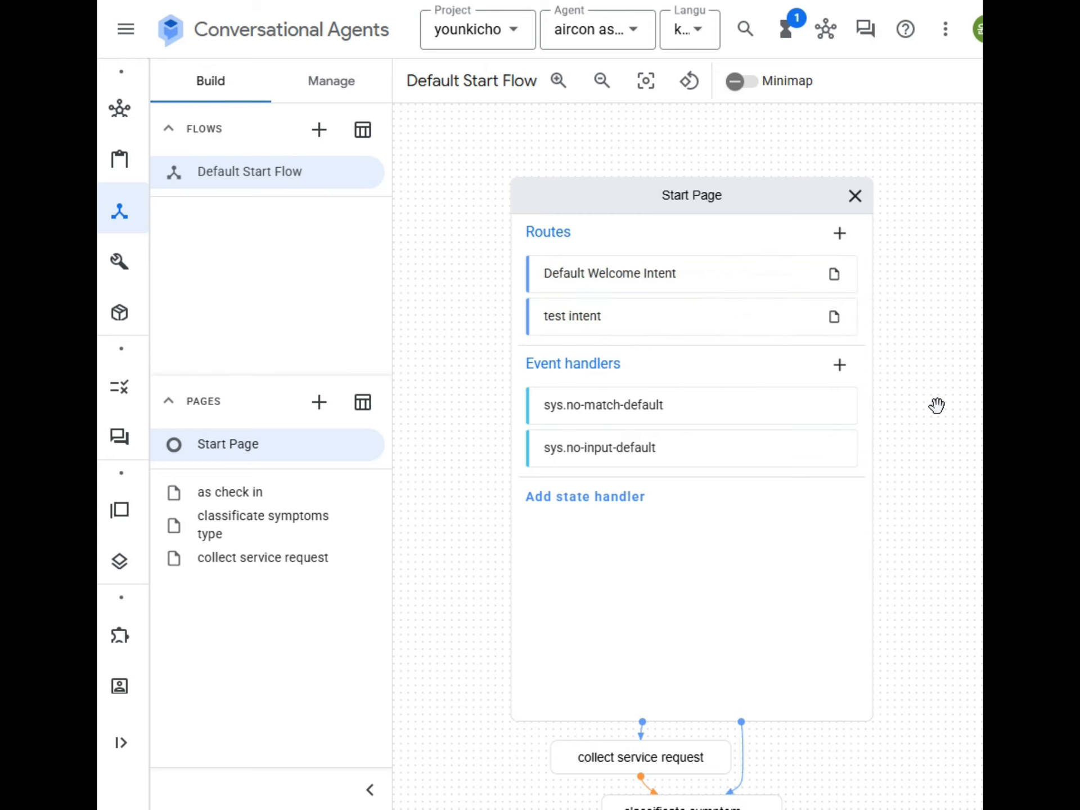
Step: In the simulator, send 누구 and then the pasted display-won't-turn-on test phrase
{"action": "left_click", "coordinate": [871, 45]}
{"action": "left_click", "coordinate": [903, 777]}
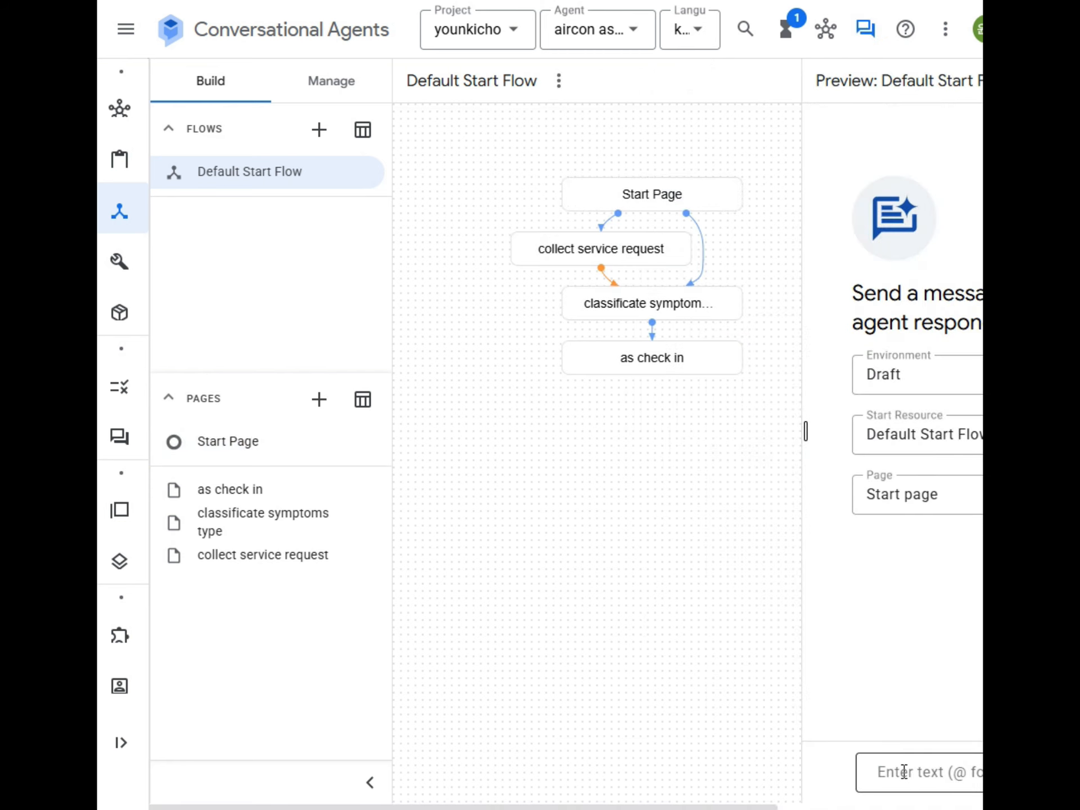
{"action": "type", "text": "수"}
{"action": "key", "text": "BackSpace"}
{"action": "key", "text": "BackSpace"}
{"action": "type", "text": "눅"}
{"action": "key", "text": "Return"}
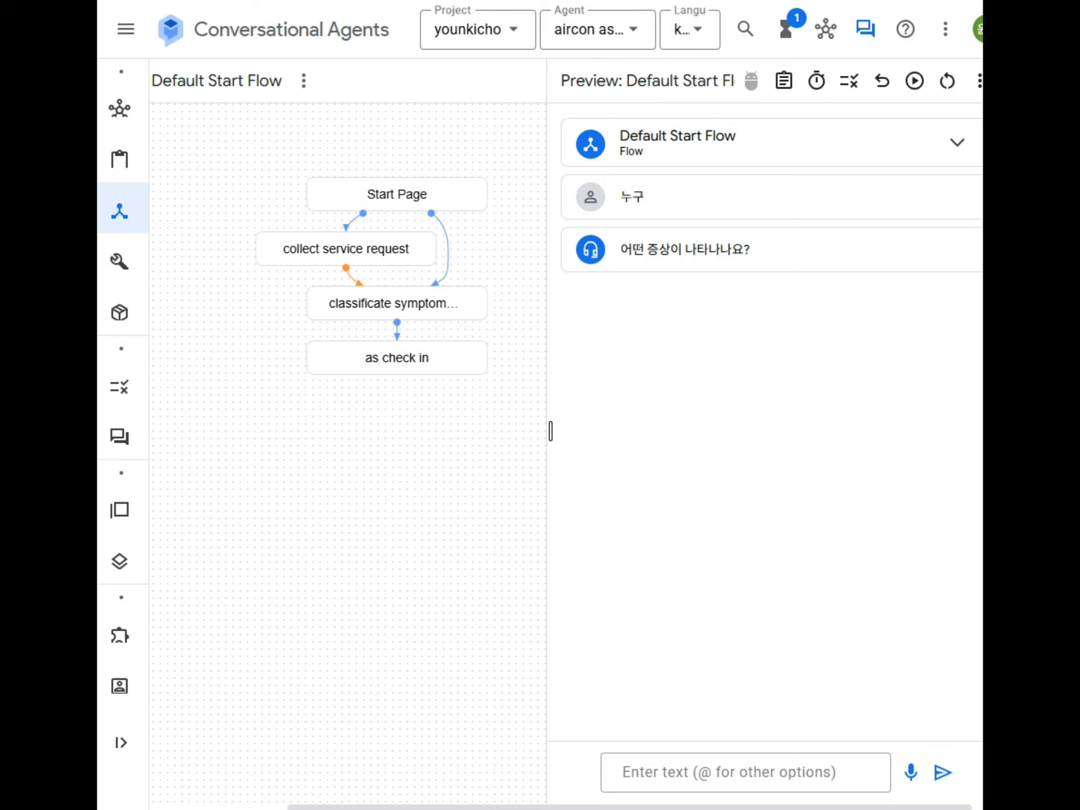
{"action": "type", "text": "에어컨 액정이 안켜져요"}
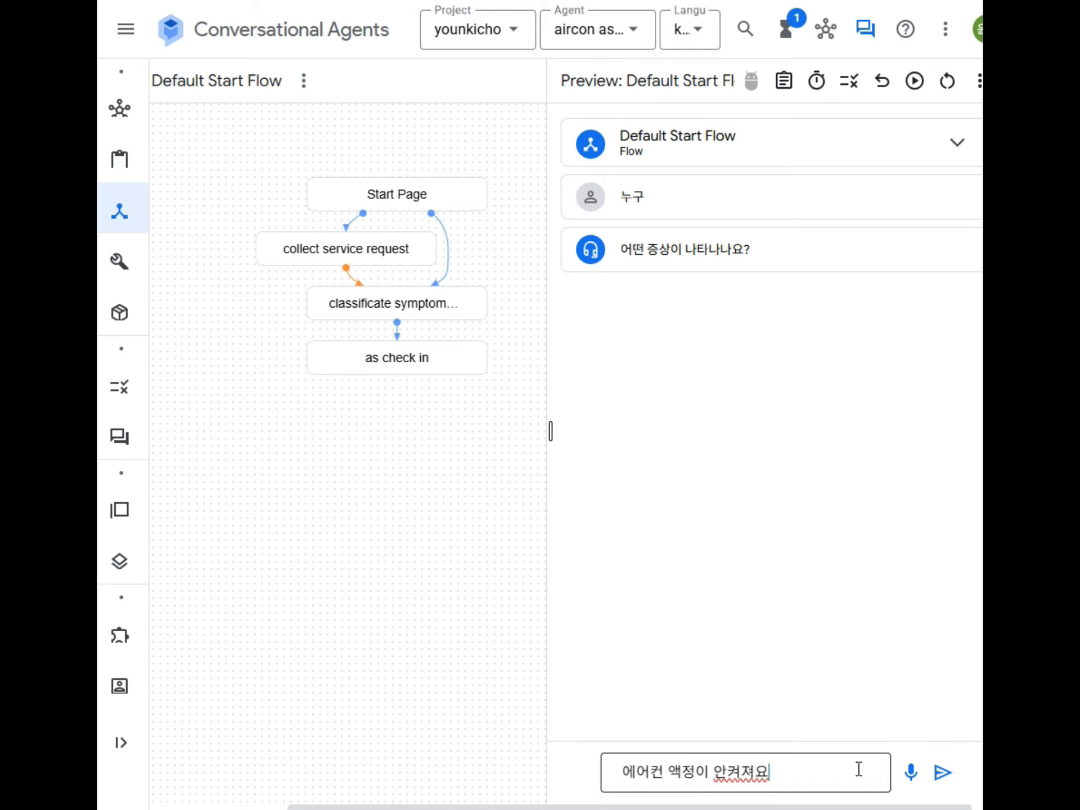
{"action": "key", "text": "Return"}
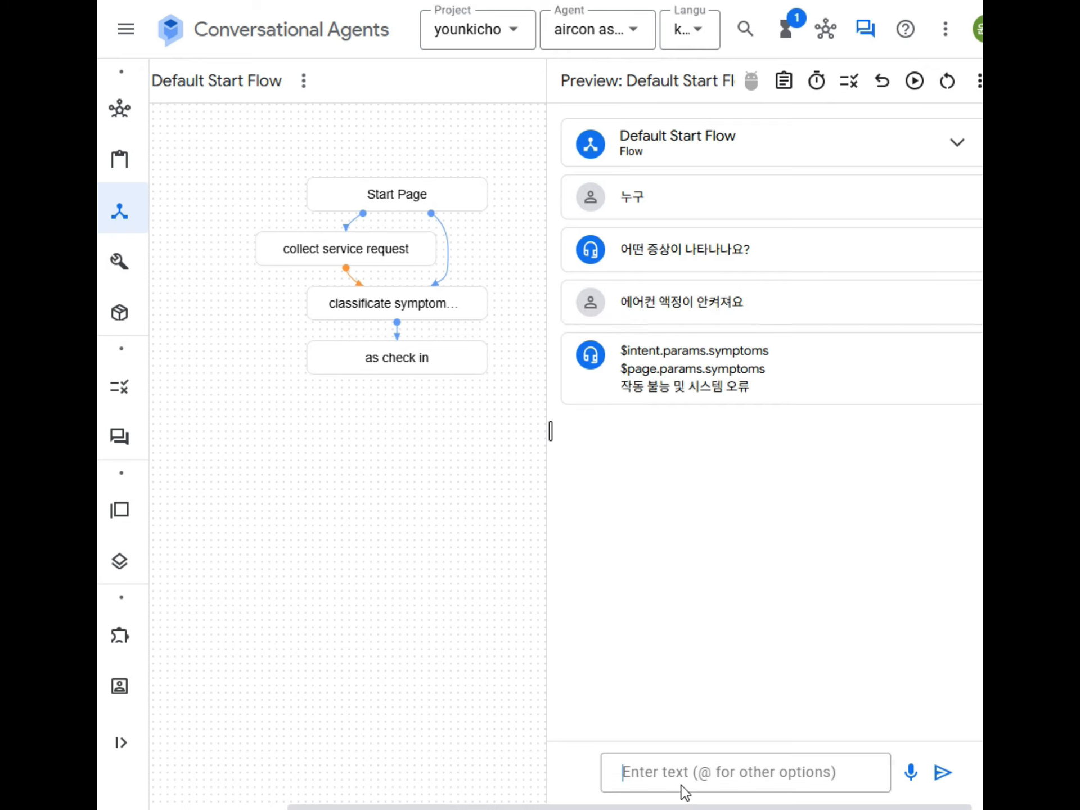
Step: Send 누구 again, then test the pasted maintenance phrase twice with adjusted spacing
{"action": "type", "text": "누구"}
{"action": "key", "text": "Return"}
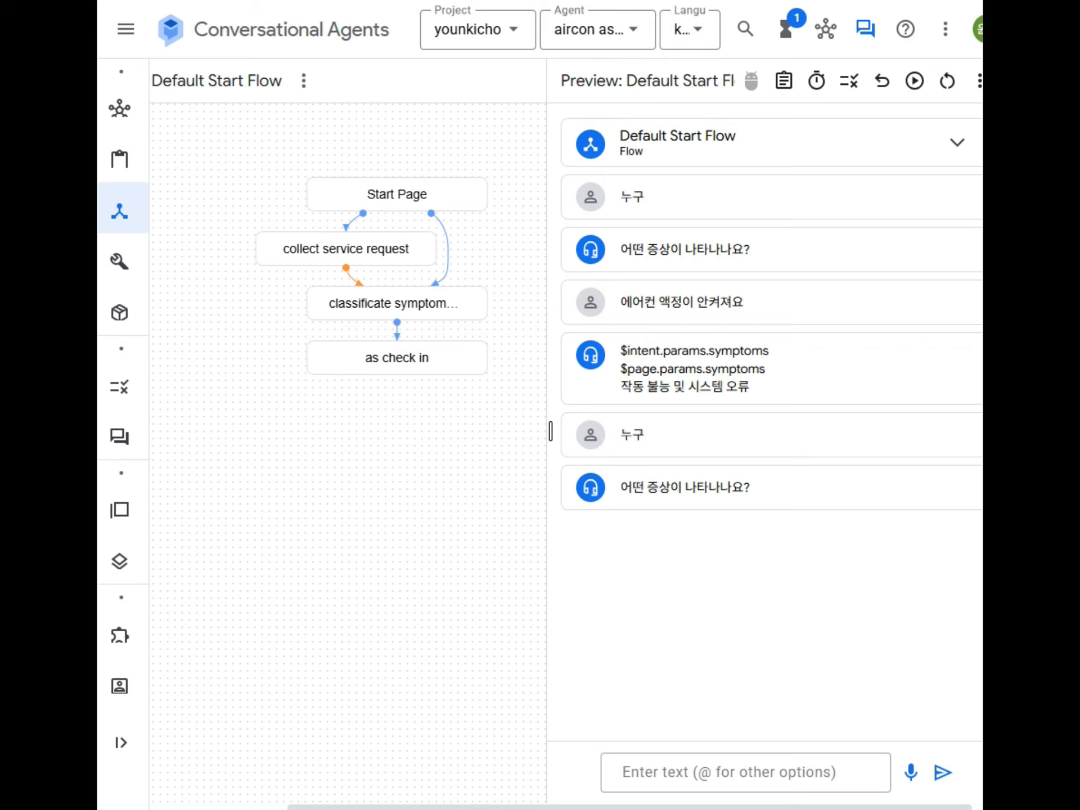
{"action": "left_click", "coordinate": [822, 782]}
{"action": "type", "text": "점검 받은지 오래 되서요"}
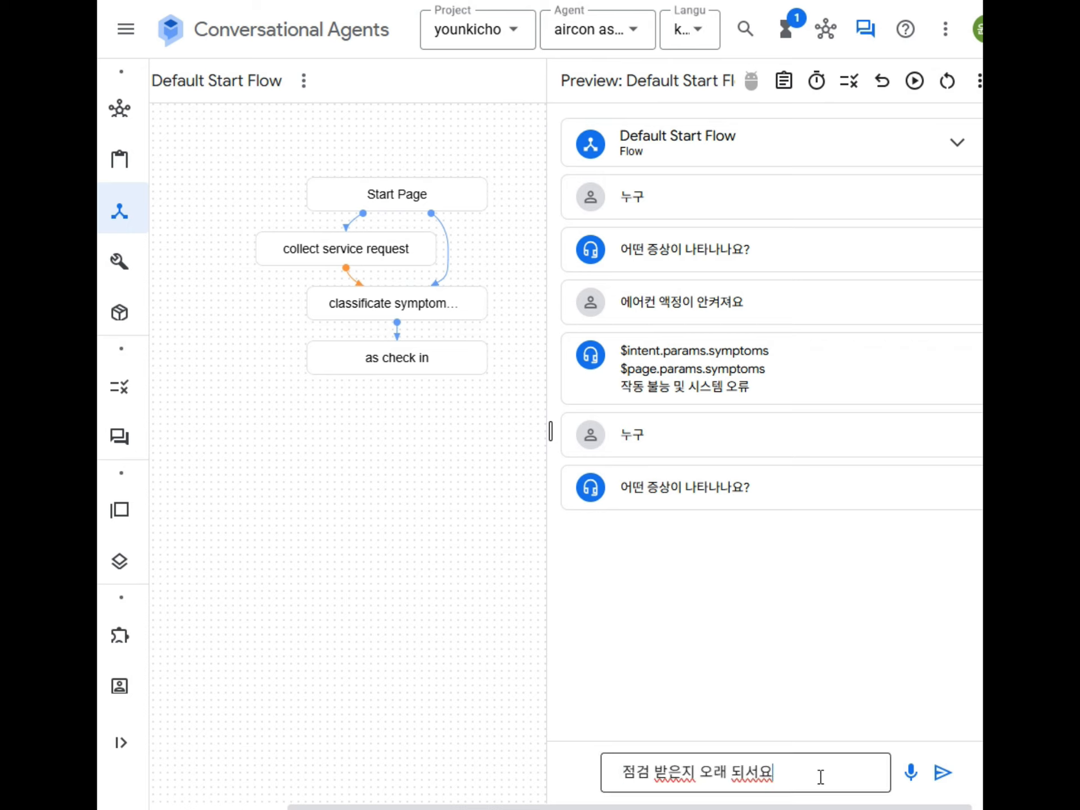
{"action": "key", "text": "Return"}
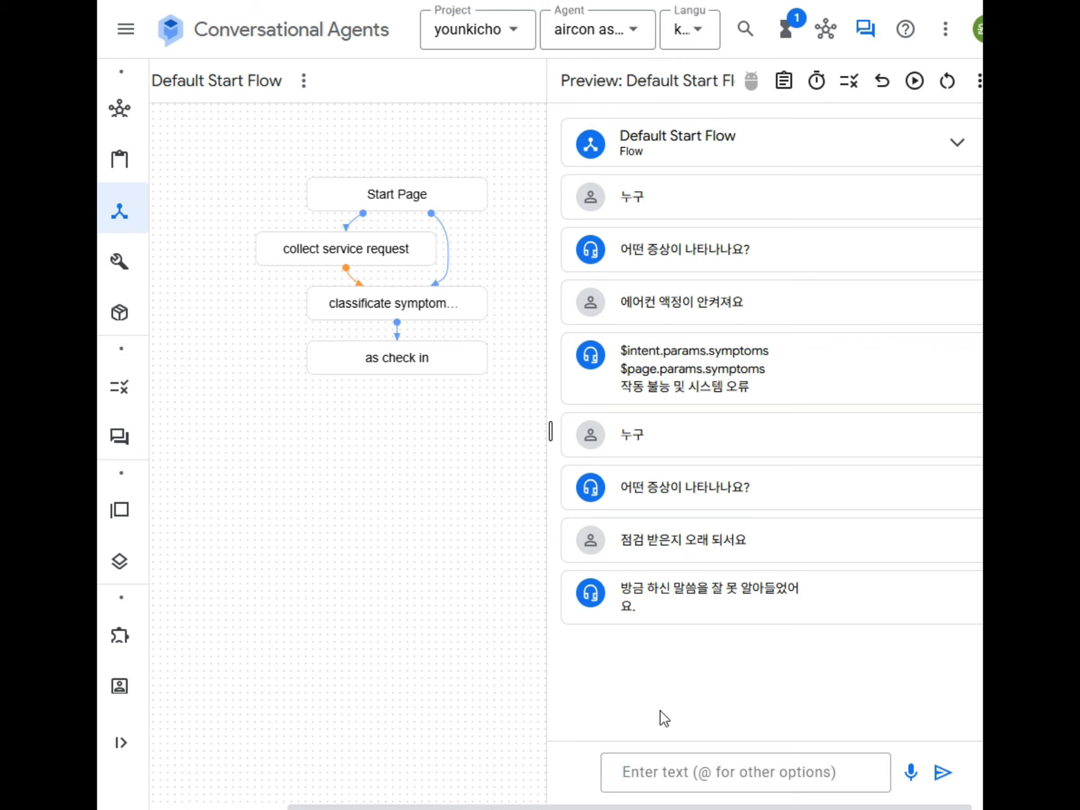
{"action": "left_click", "coordinate": [666, 771]}
{"action": "type", "text": "점검 받은지 오래 되서요"}
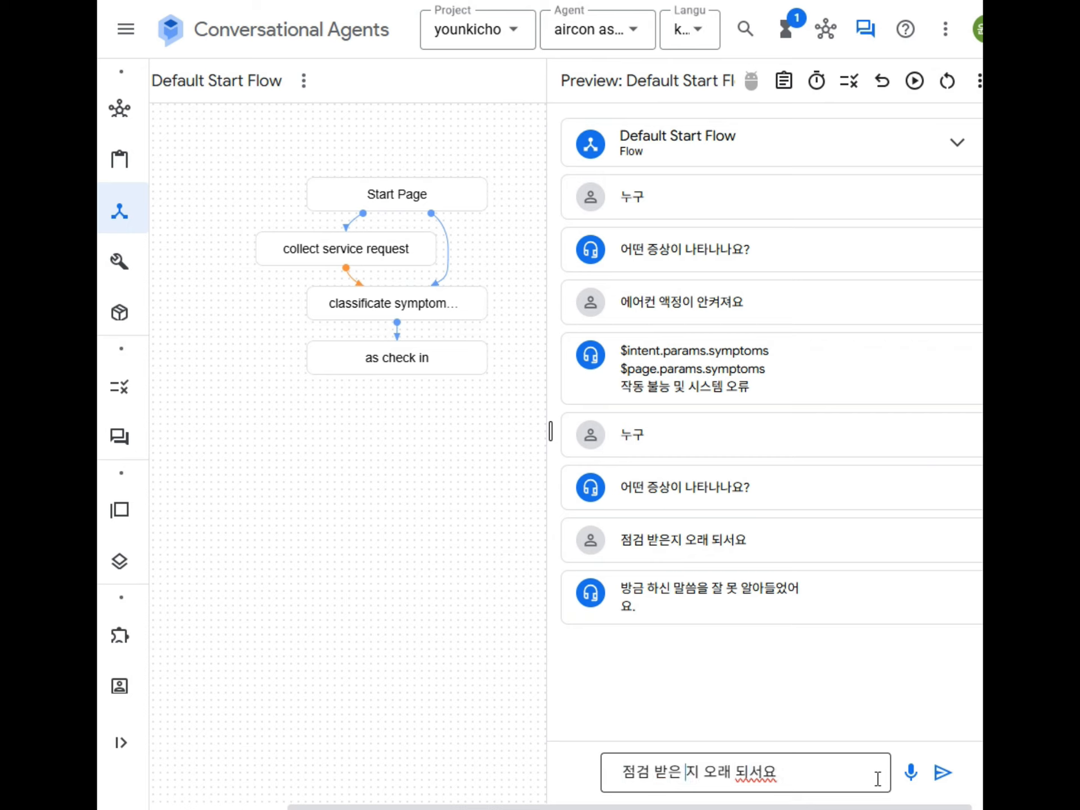
{"action": "key", "text": "Return"}
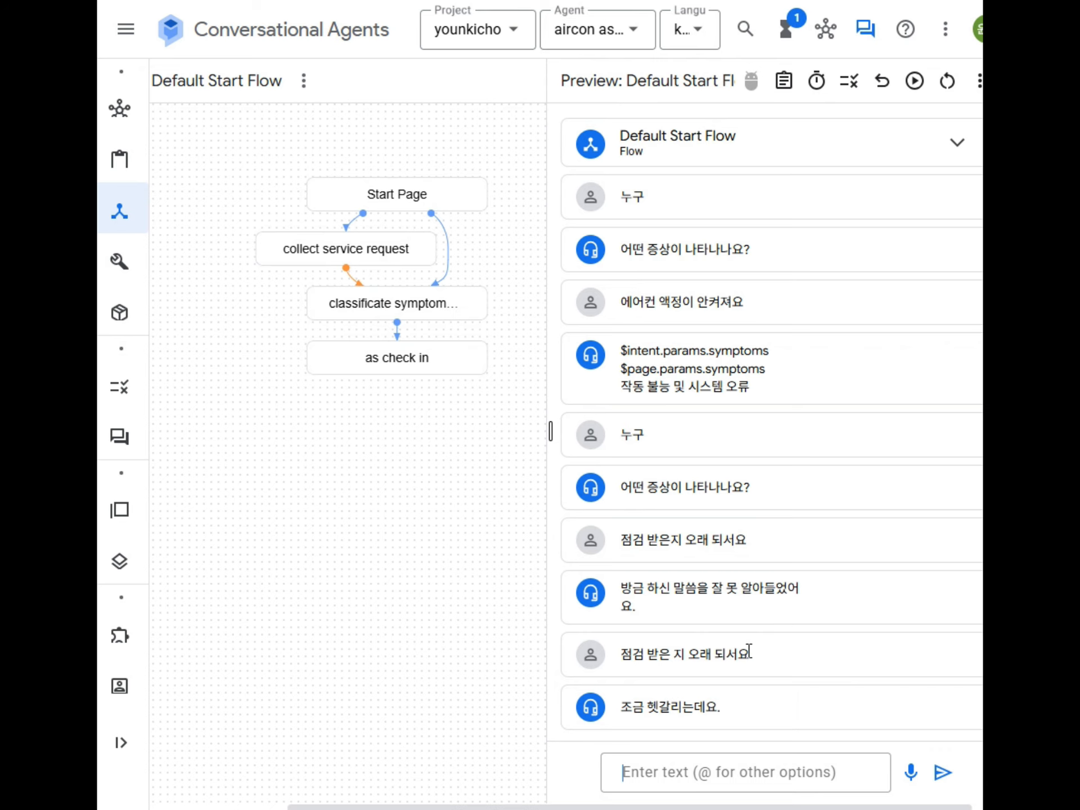
Step: Clear the test conversation, close the simulator and go to the Intents list
{"action": "left_click", "coordinate": [947, 80]}
{"action": "left_click", "coordinate": [866, 31]}
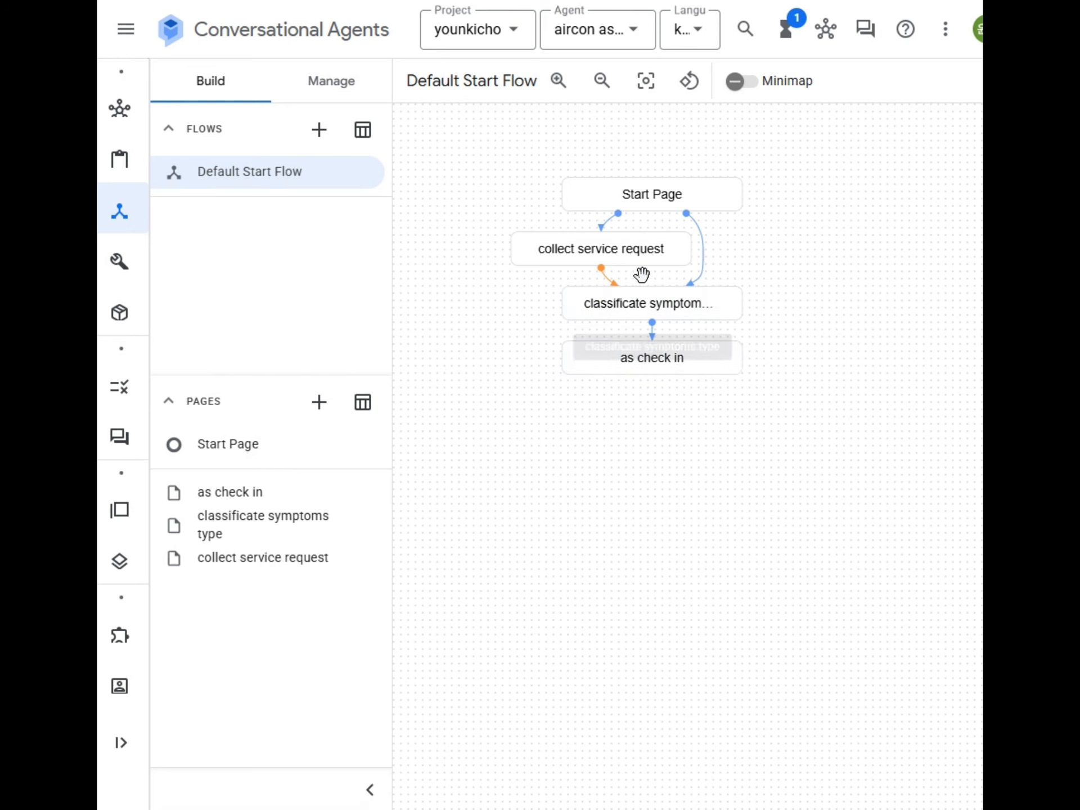
{"action": "left_click", "coordinate": [325, 84]}
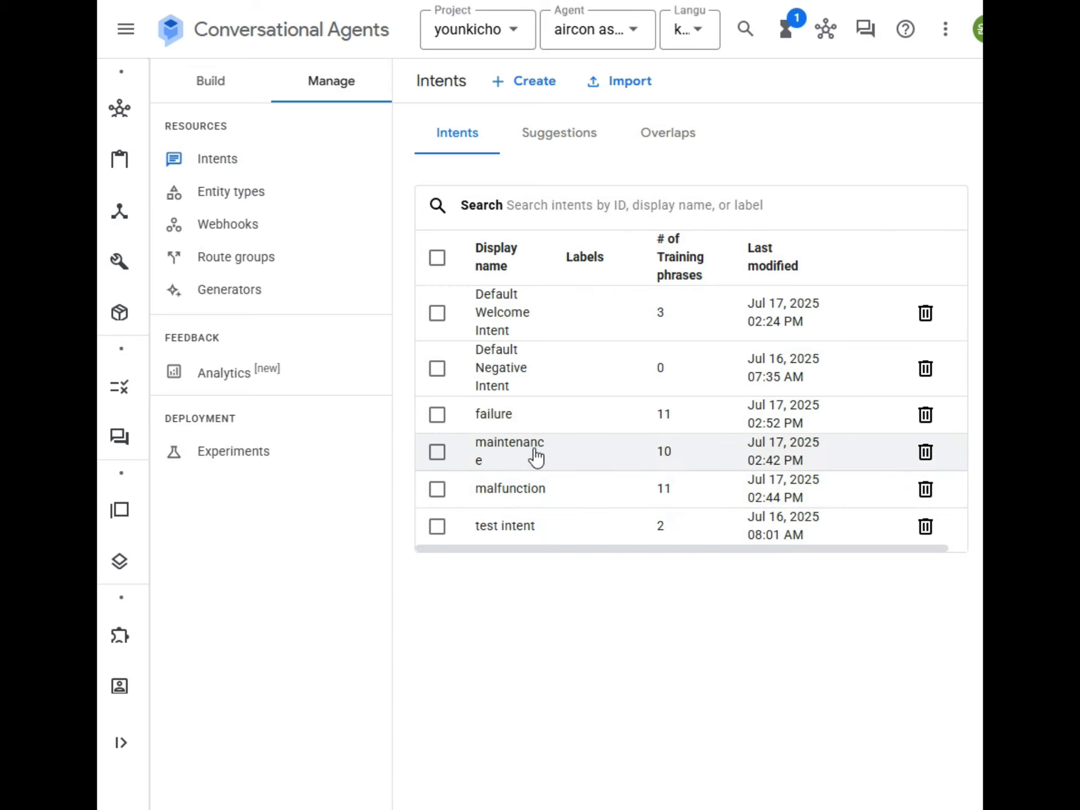
Step: Add the training phrase '점검 받은지 오래 되서요' to the maintenance intent
{"action": "left_click", "coordinate": [506, 450]}
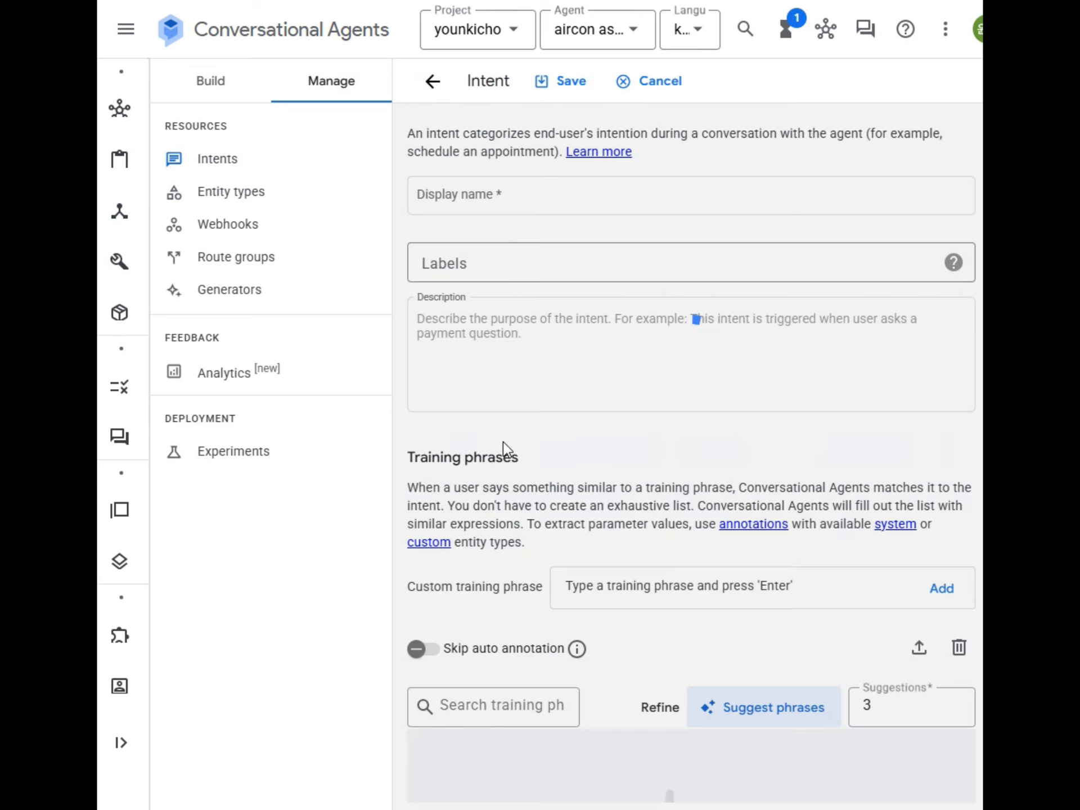
{"action": "scroll", "coordinate": [680, 542], "scroll_direction": "down", "scroll_amount": 5}
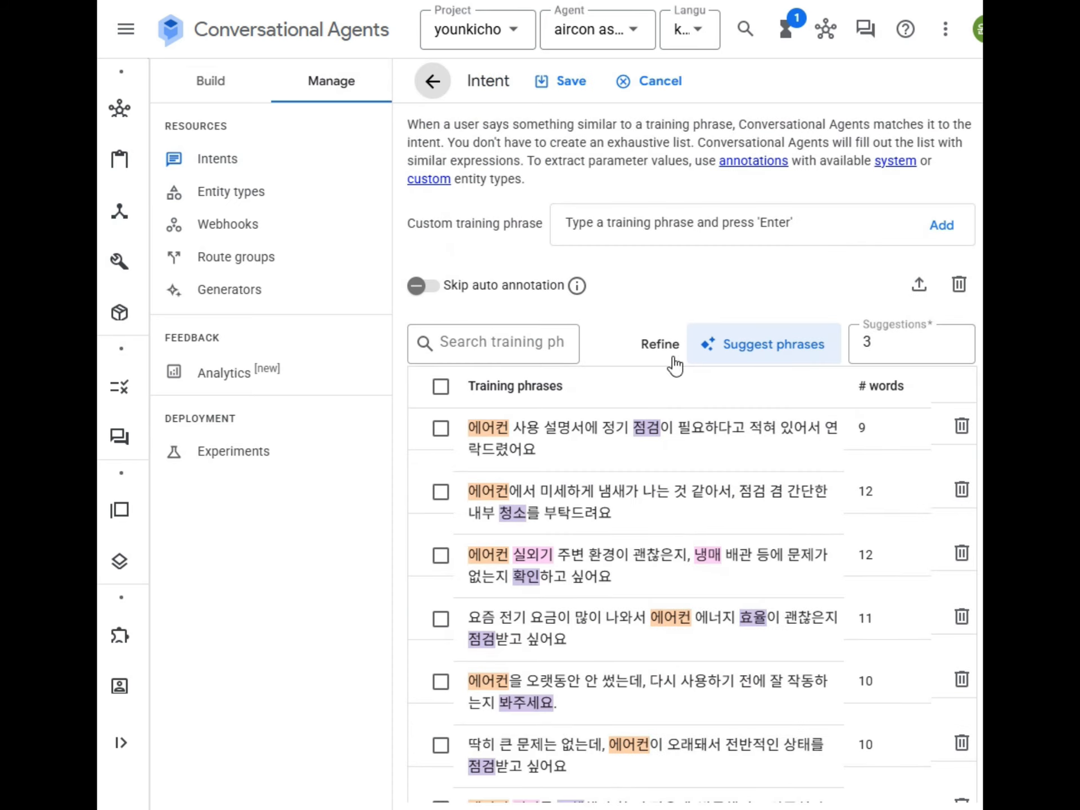
{"action": "left_click", "coordinate": [659, 220]}
{"action": "type", "text": "점검 받은지 오래 되서요"}
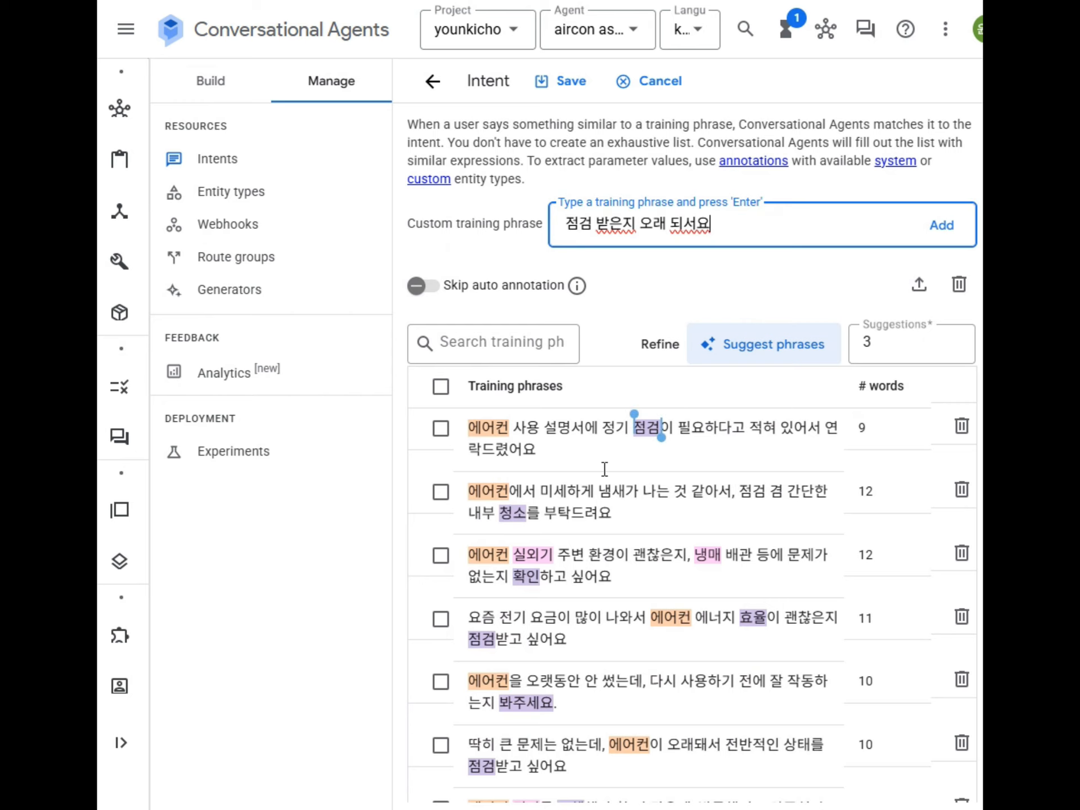
{"action": "scroll", "coordinate": [634, 361], "scroll_direction": "down", "scroll_amount": 8}
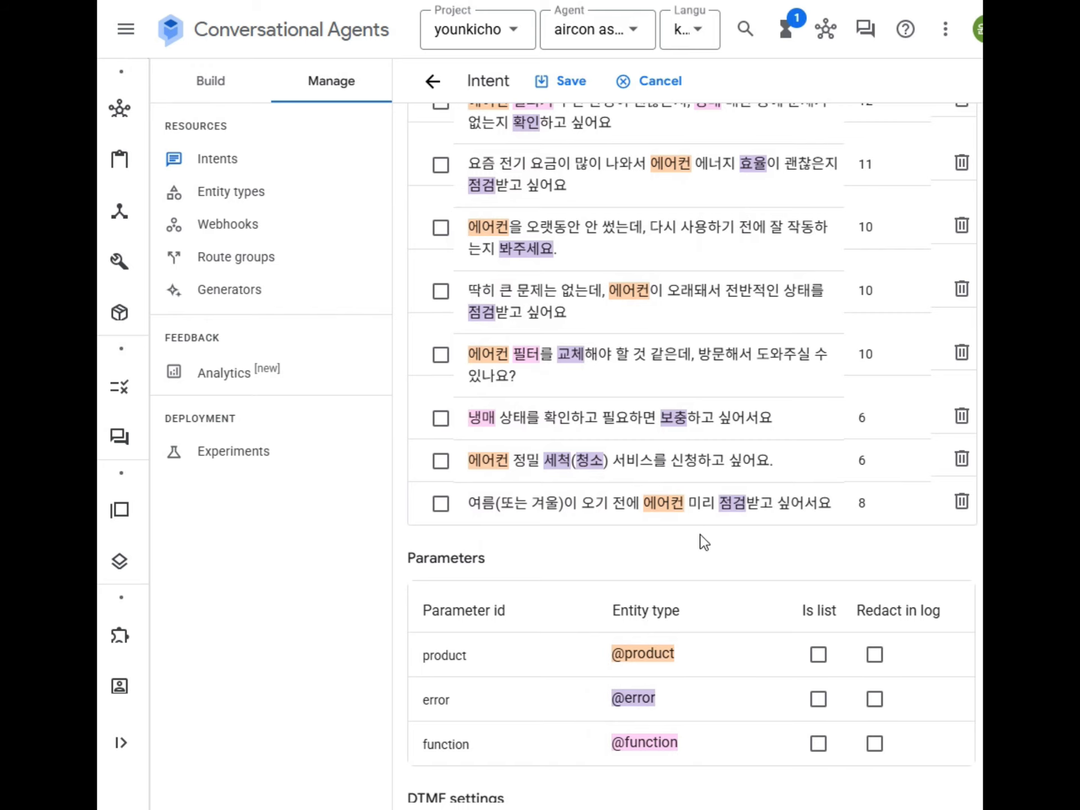
{"action": "scroll", "coordinate": [699, 541], "scroll_direction": "up", "scroll_amount": 5}
{"action": "scroll", "coordinate": [648, 437], "scroll_direction": "up", "scroll_amount": 1}
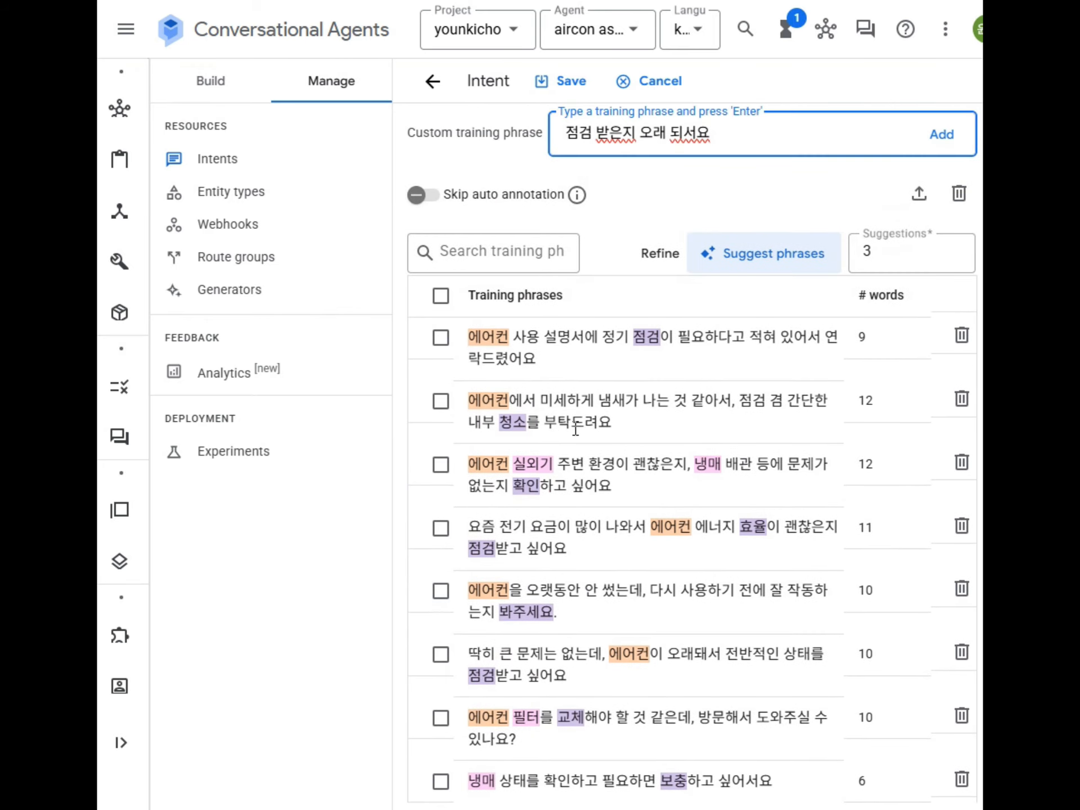
{"action": "left_click", "coordinate": [945, 135]}
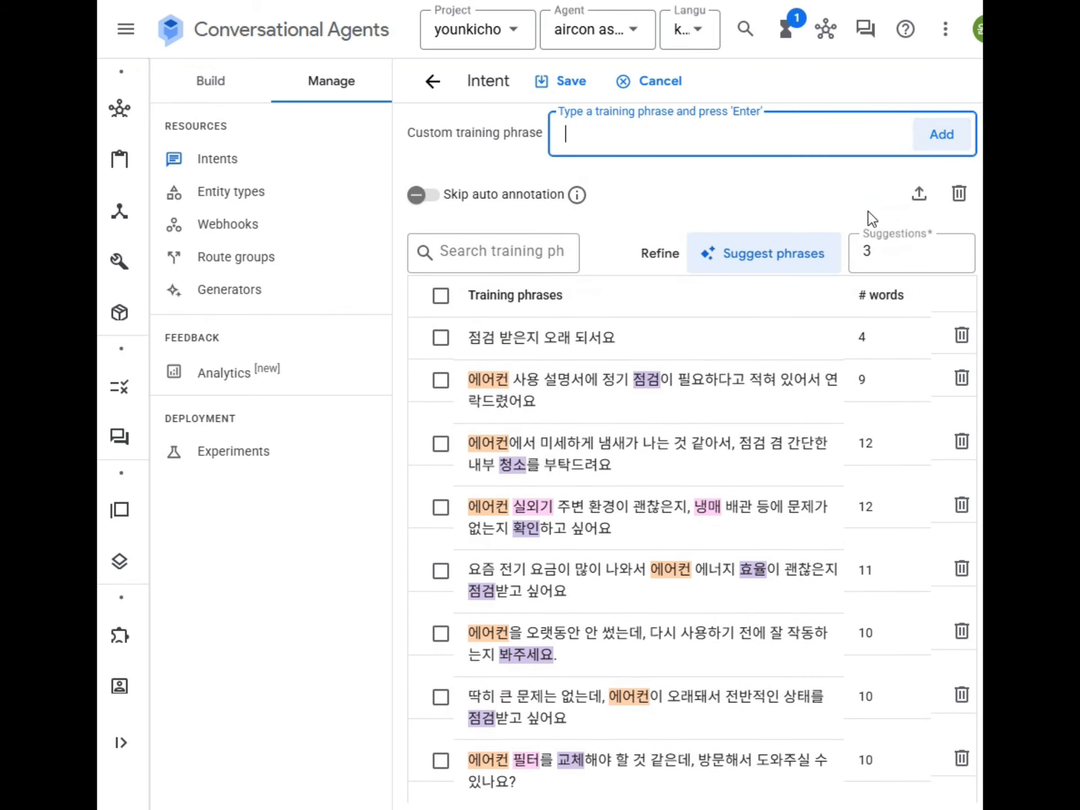
Step: Remove the person parameter annotation from the new phrase and save the maintenance intent
{"action": "scroll", "coordinate": [629, 427], "scroll_direction": "down", "scroll_amount": 10}
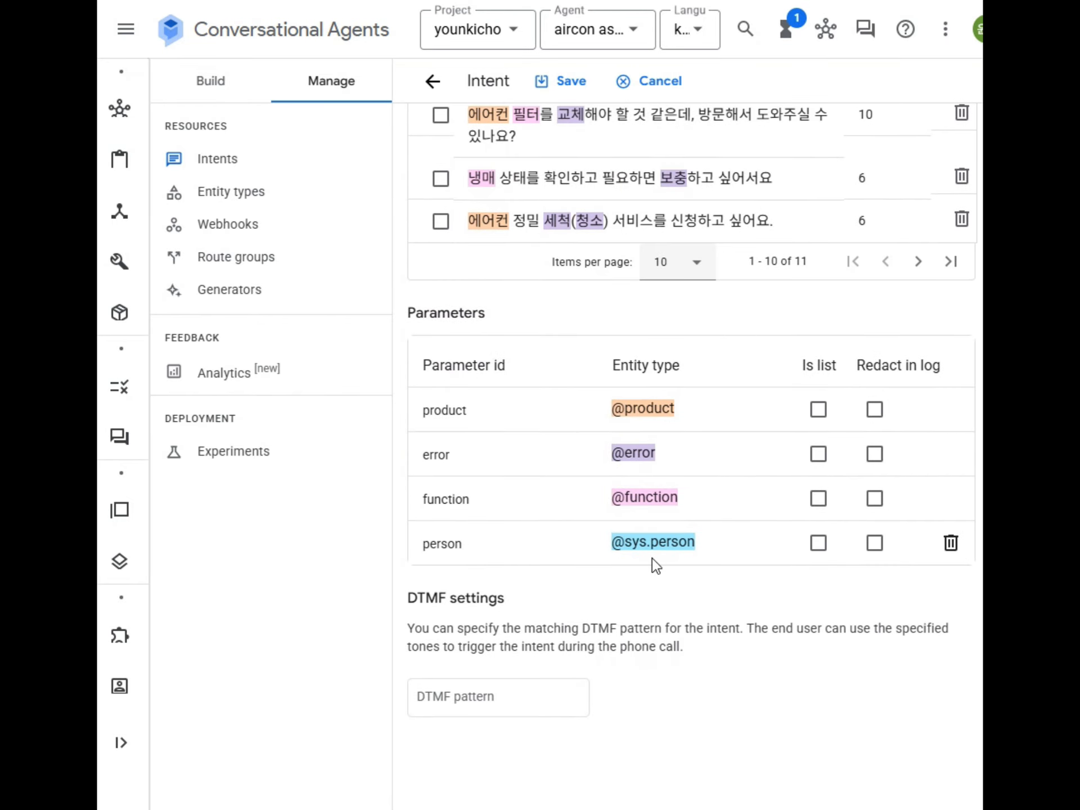
{"action": "scroll", "coordinate": [615, 557], "scroll_direction": "up", "scroll_amount": 9}
{"action": "scroll", "coordinate": [568, 242], "scroll_direction": "up", "scroll_amount": 3}
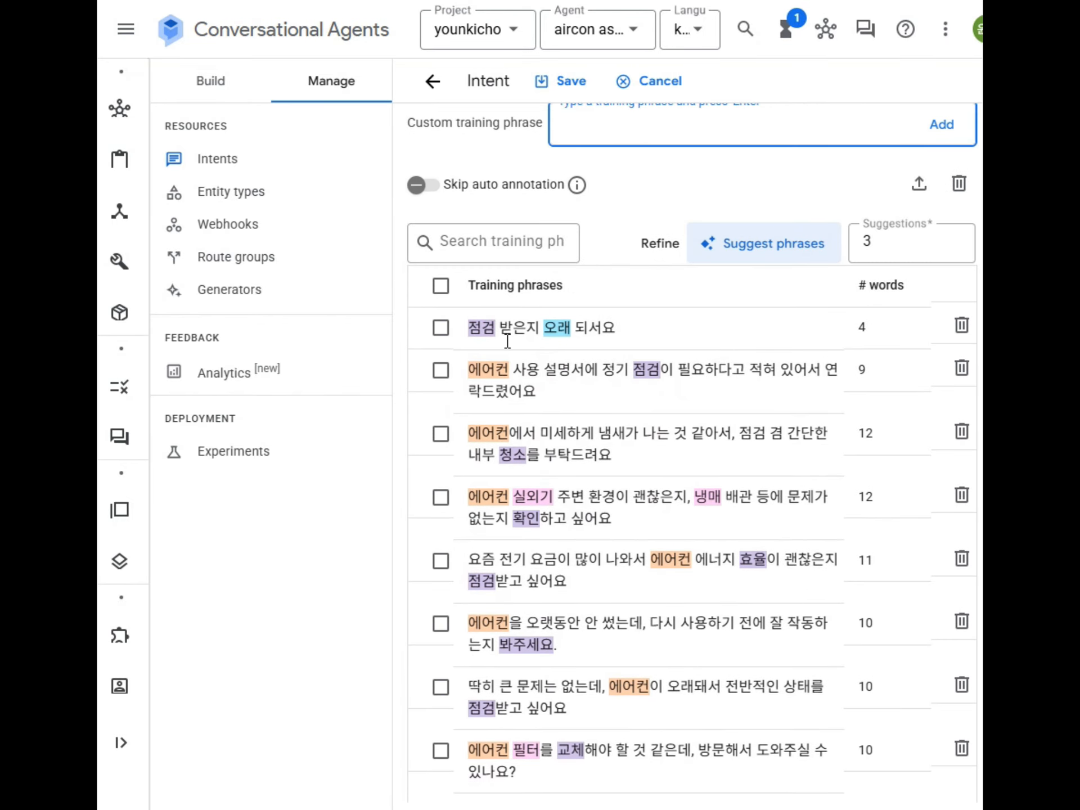
{"action": "double_click", "coordinate": [564, 328]}
{"action": "scroll", "coordinate": [717, 579], "scroll_direction": "down", "scroll_amount": 9}
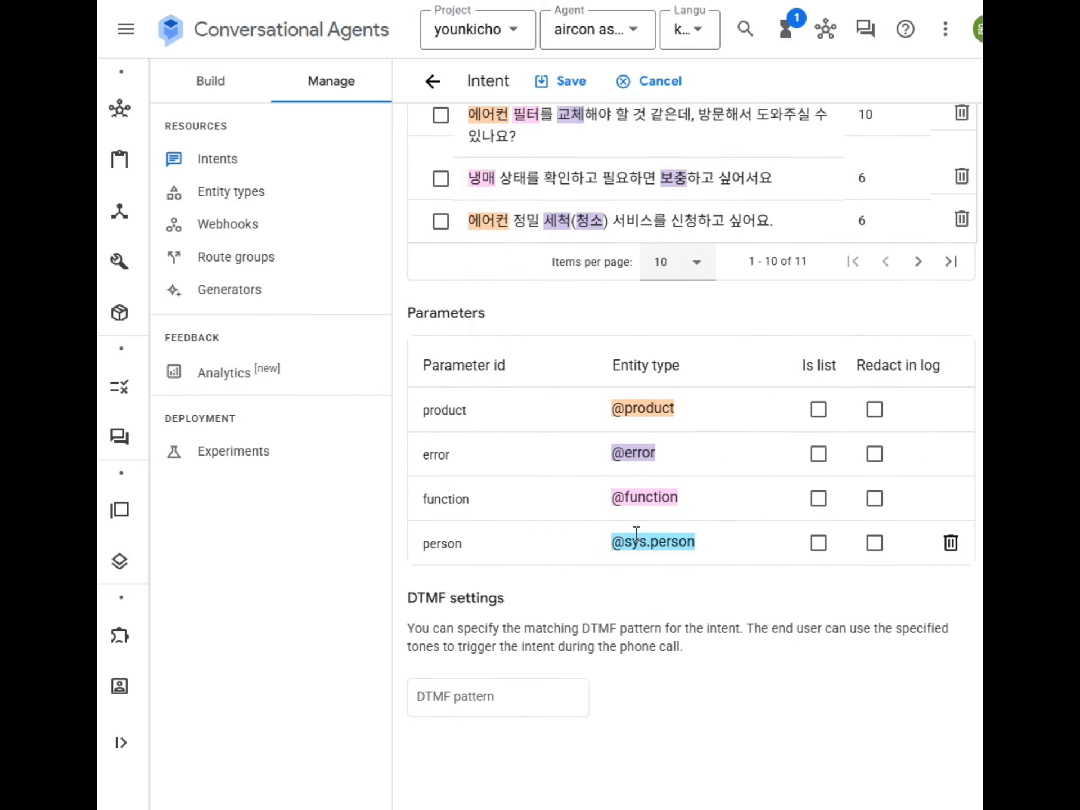
{"action": "left_click", "coordinate": [951, 543]}
{"action": "left_click", "coordinate": [555, 91]}
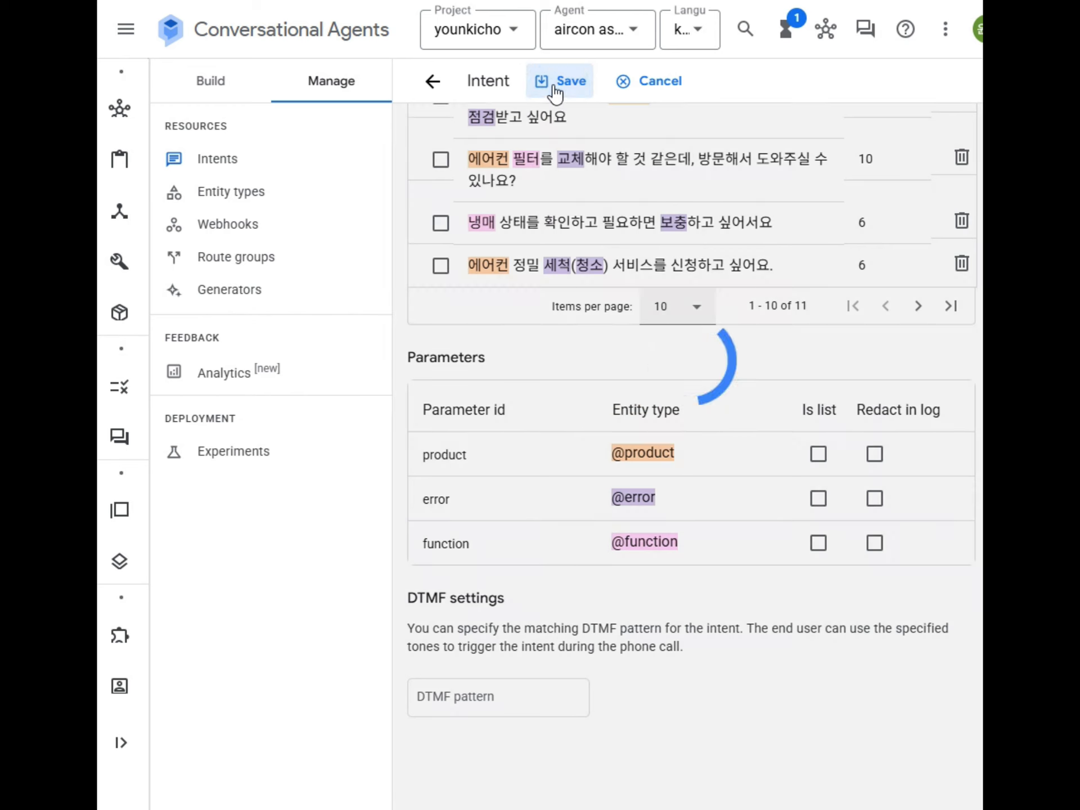
{"action": "left_click", "coordinate": [701, 783]}
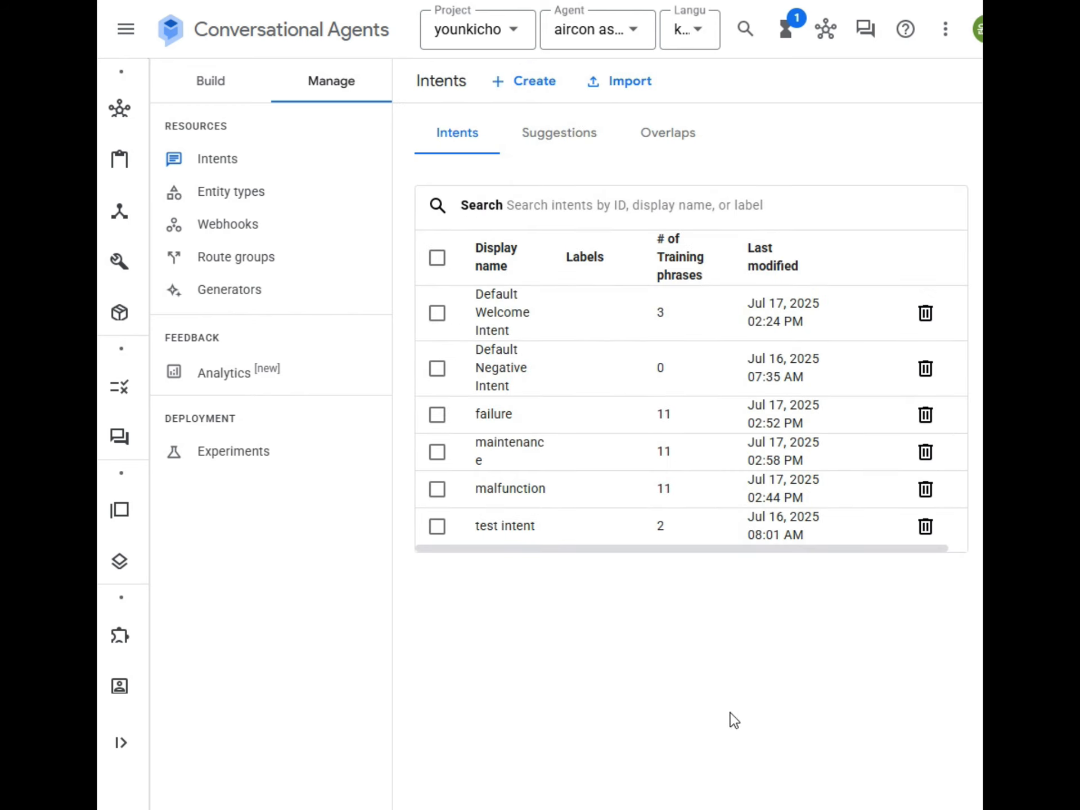
Step: Start a simulator conversation by sending '누구'
{"action": "left_click", "coordinate": [863, 48]}
{"action": "left_click", "coordinate": [873, 767]}
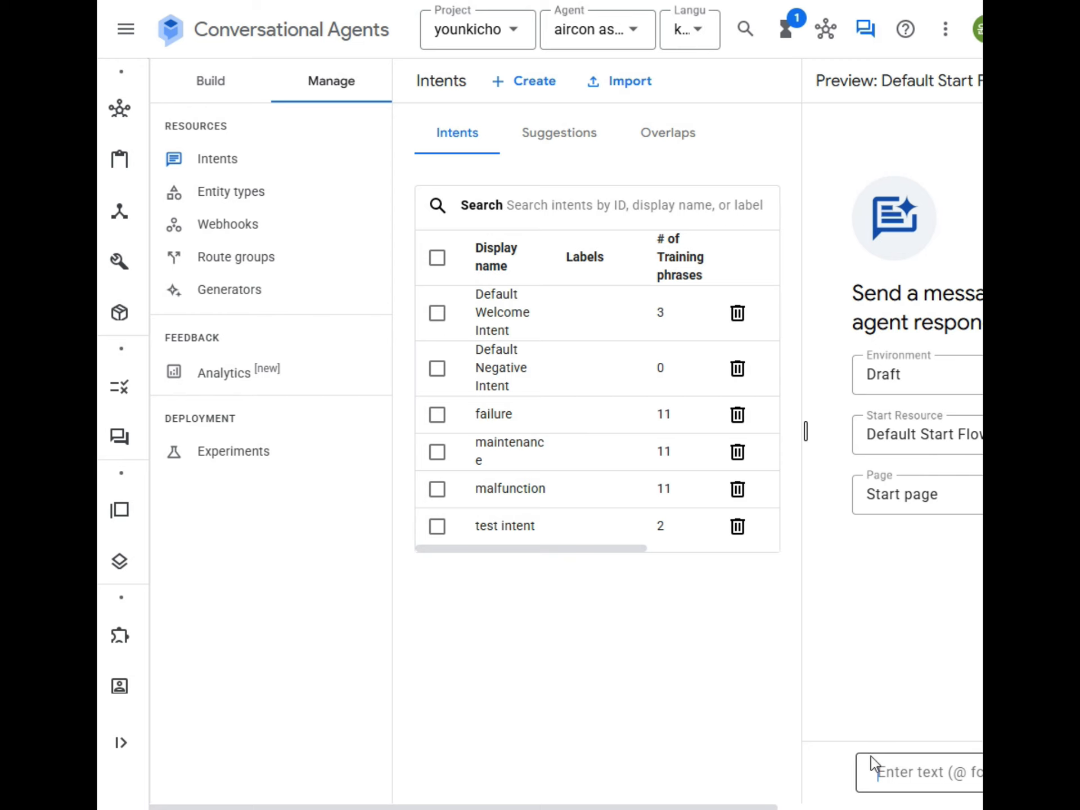
{"action": "type", "text": "누구"}
{"action": "key", "text": "Return"}
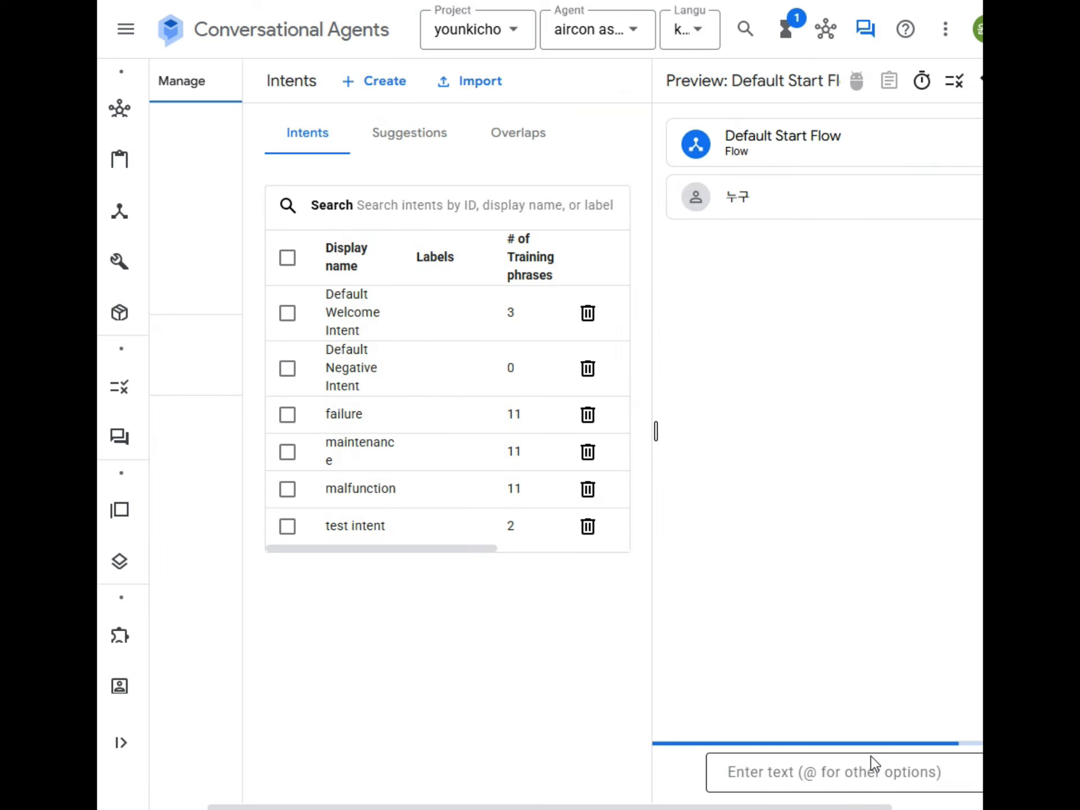
Step: Send '점검 받은지 오래 되서요' twice and confirm the reply is '유지보수 및 점검'
{"action": "type", "text": "점검 받은지 오래 되서요"}
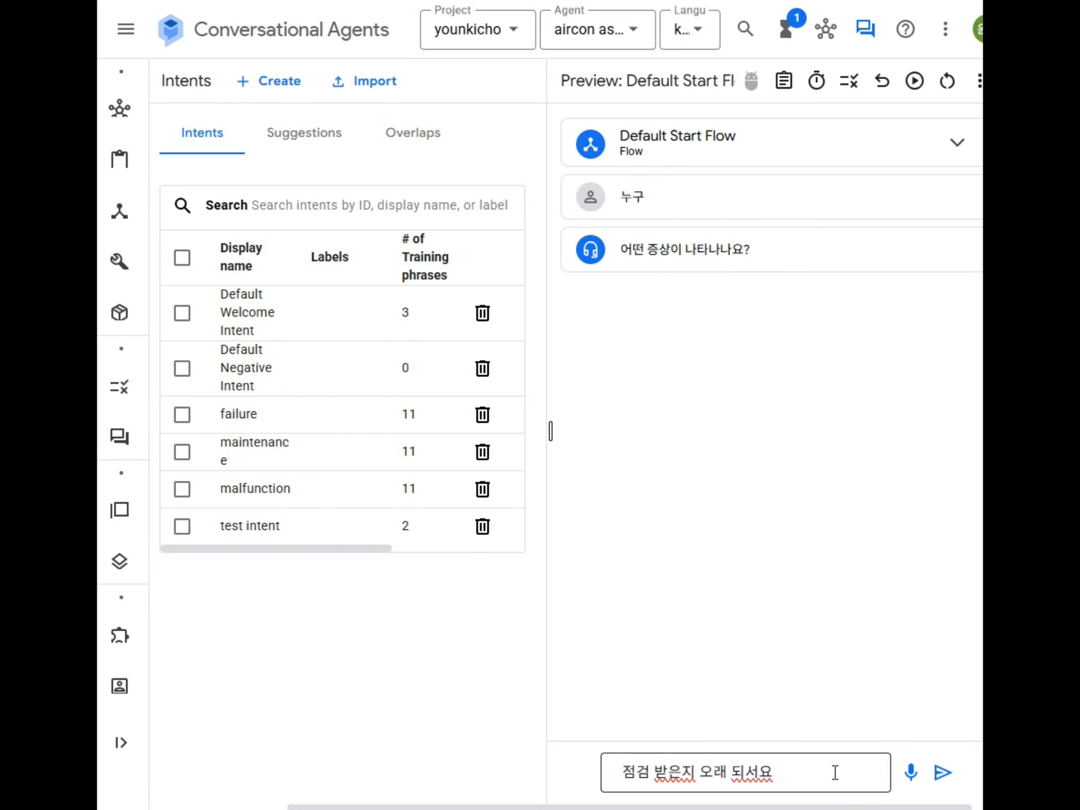
{"action": "key", "text": "Return"}
{"action": "type", "text": "점검 받은지 오래 되서요"}
{"action": "key", "text": "Return"}
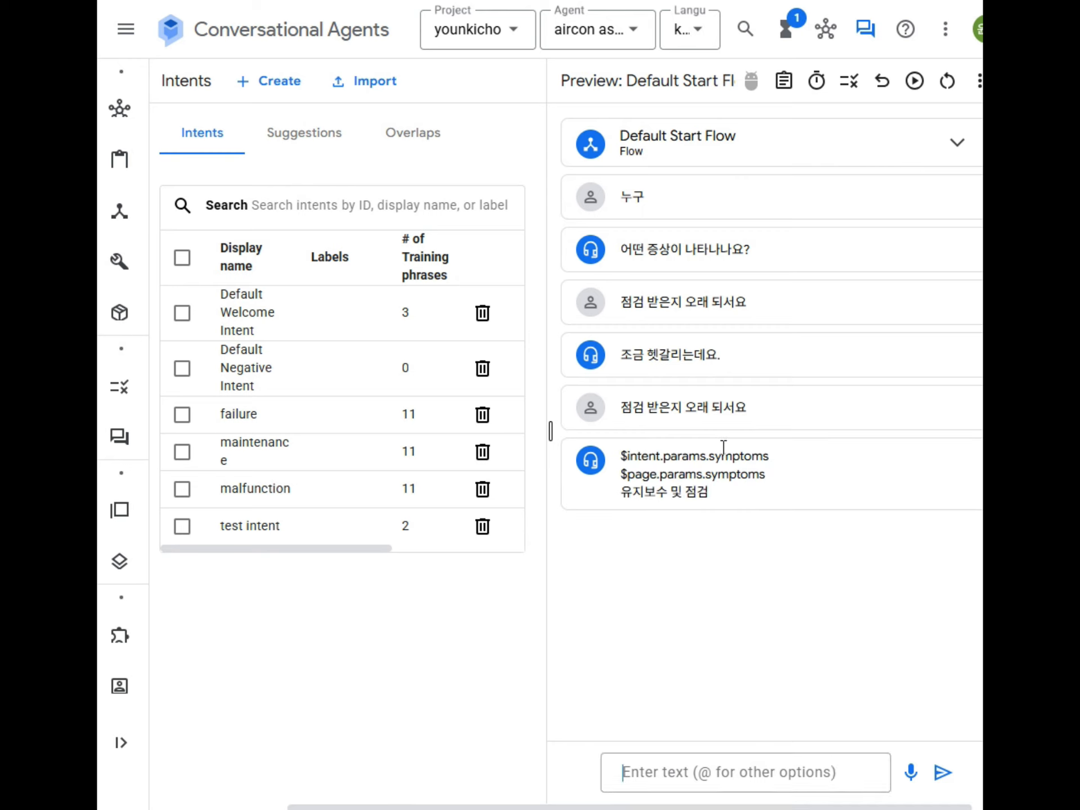